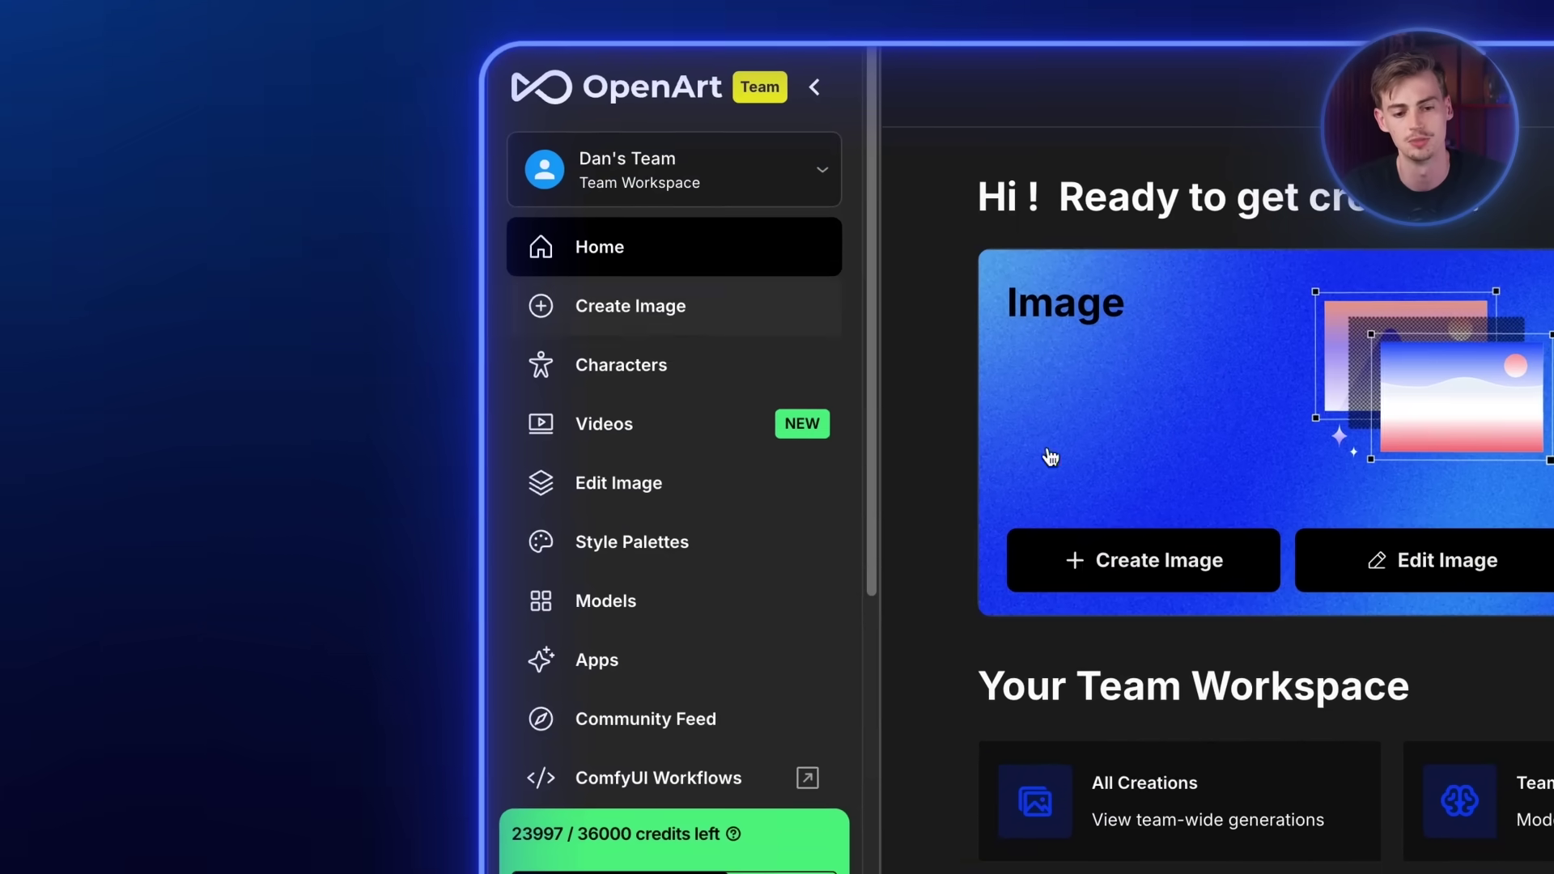
- Switch the image generation model to Flux Kontext on the Create Image page
click(208, 269)
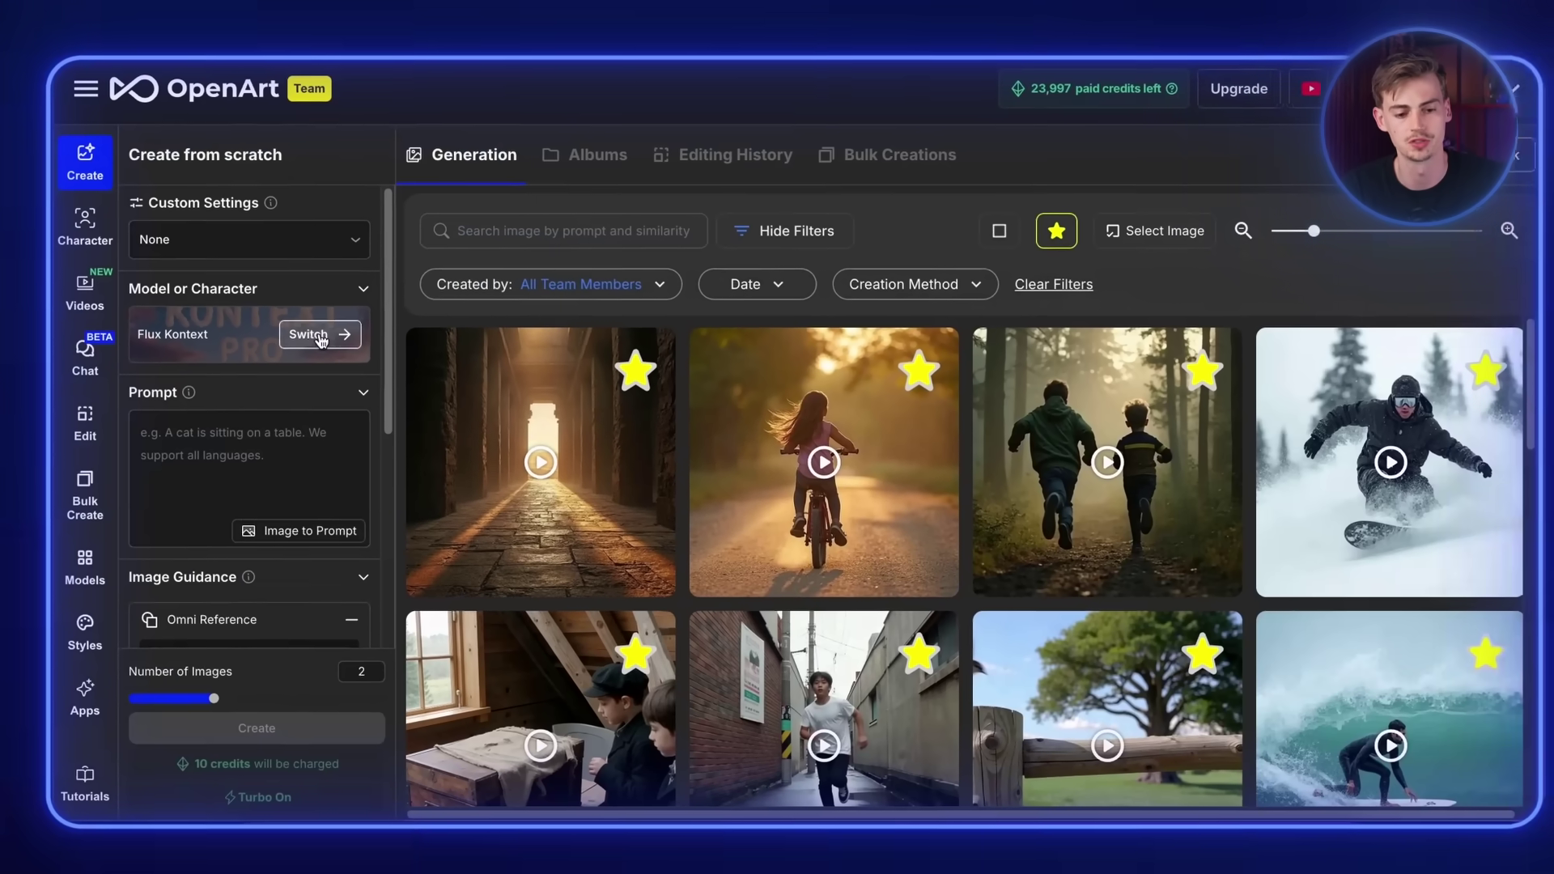
click(866, 436)
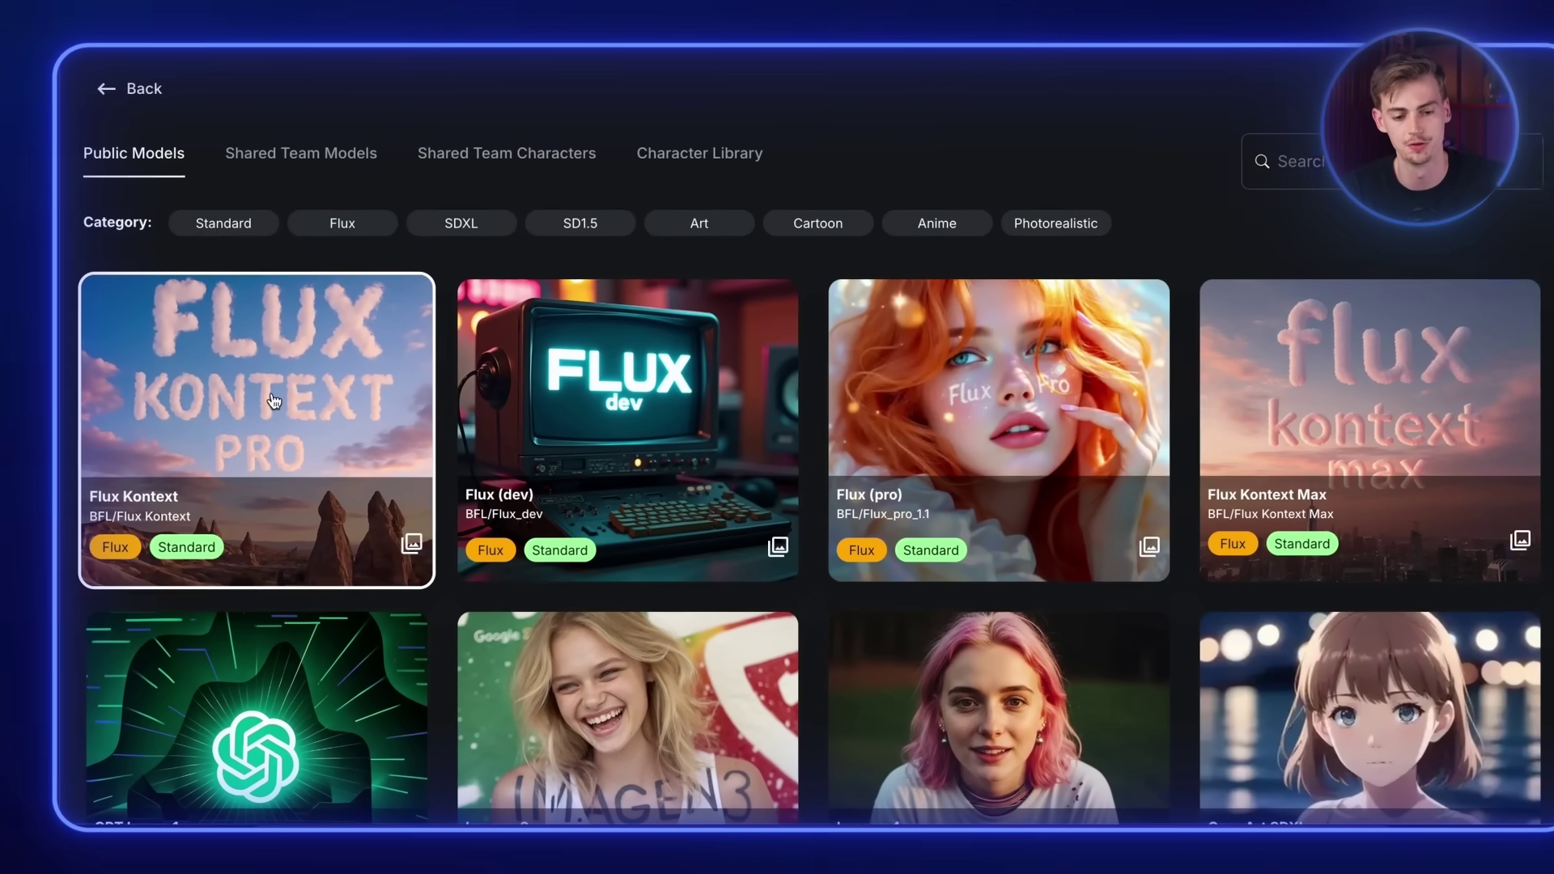
click(202, 436)
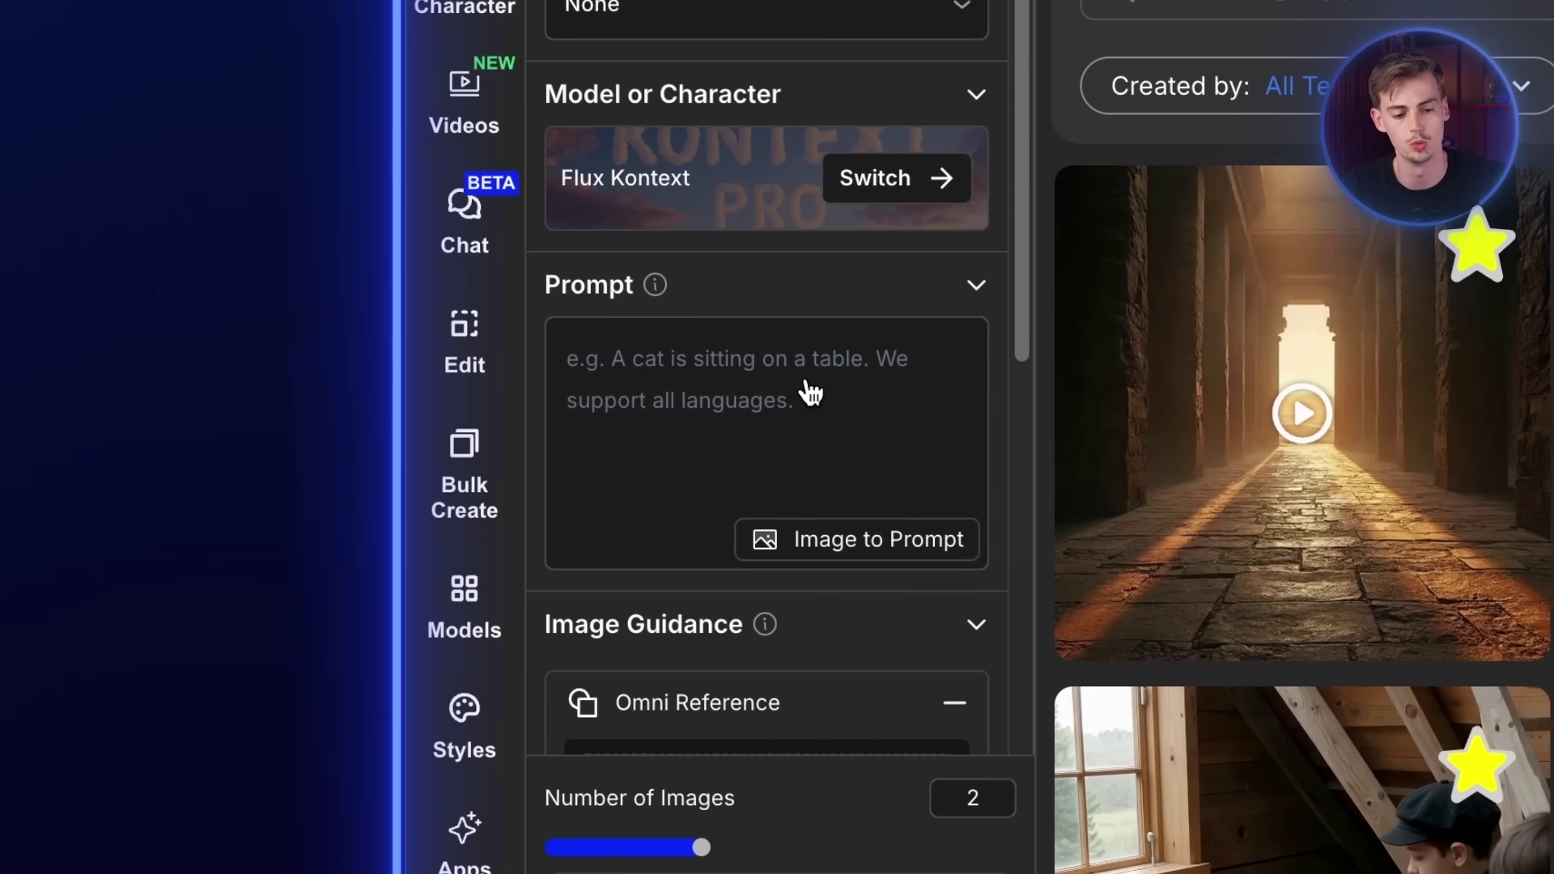
- Paste the 3D Pixar-style prompt of a young woman at a pink studio desk
click(637, 386)
text(3D Pixar-style adult female character, mid-20s, light skin, long wavy brown hair, soft facial features, expressive eyes, and a warm smile. She’s seated at a modern desk setup with a silver laptop on the left and a chic, minimalist desk lamp on the right. The environment is a bright, feminine YouTube studio with a soft pink and white color palette, pastel decor, and warm, even lighting. Background features include aesthetic shelves with cute plants, books, and ambient fairy lights. The mood is cozy, inviting, and professional.)
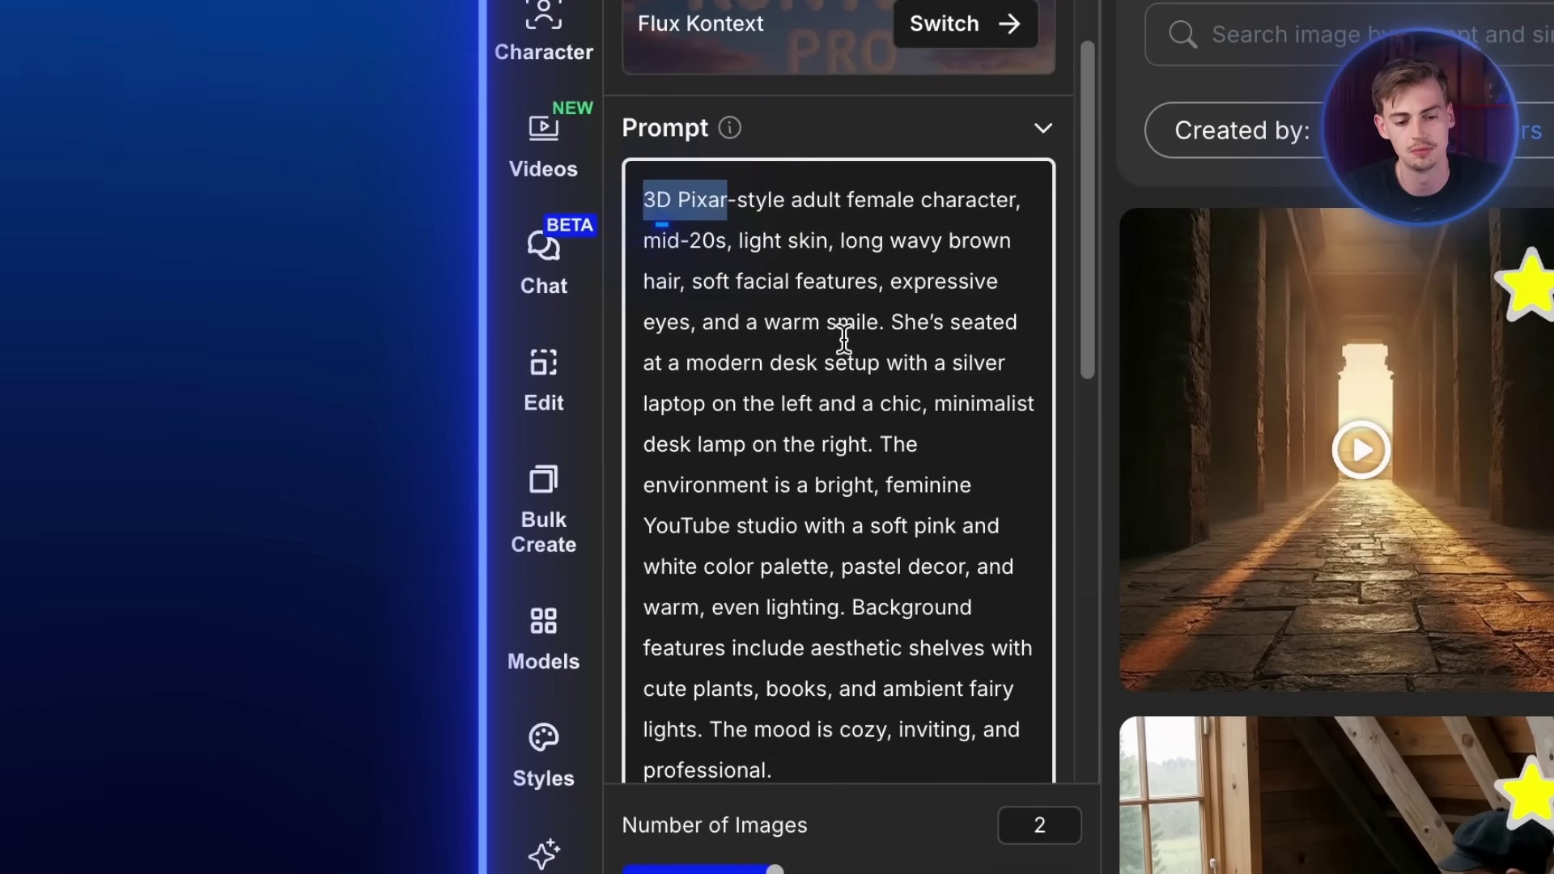
scroll(843, 336, down, 1)
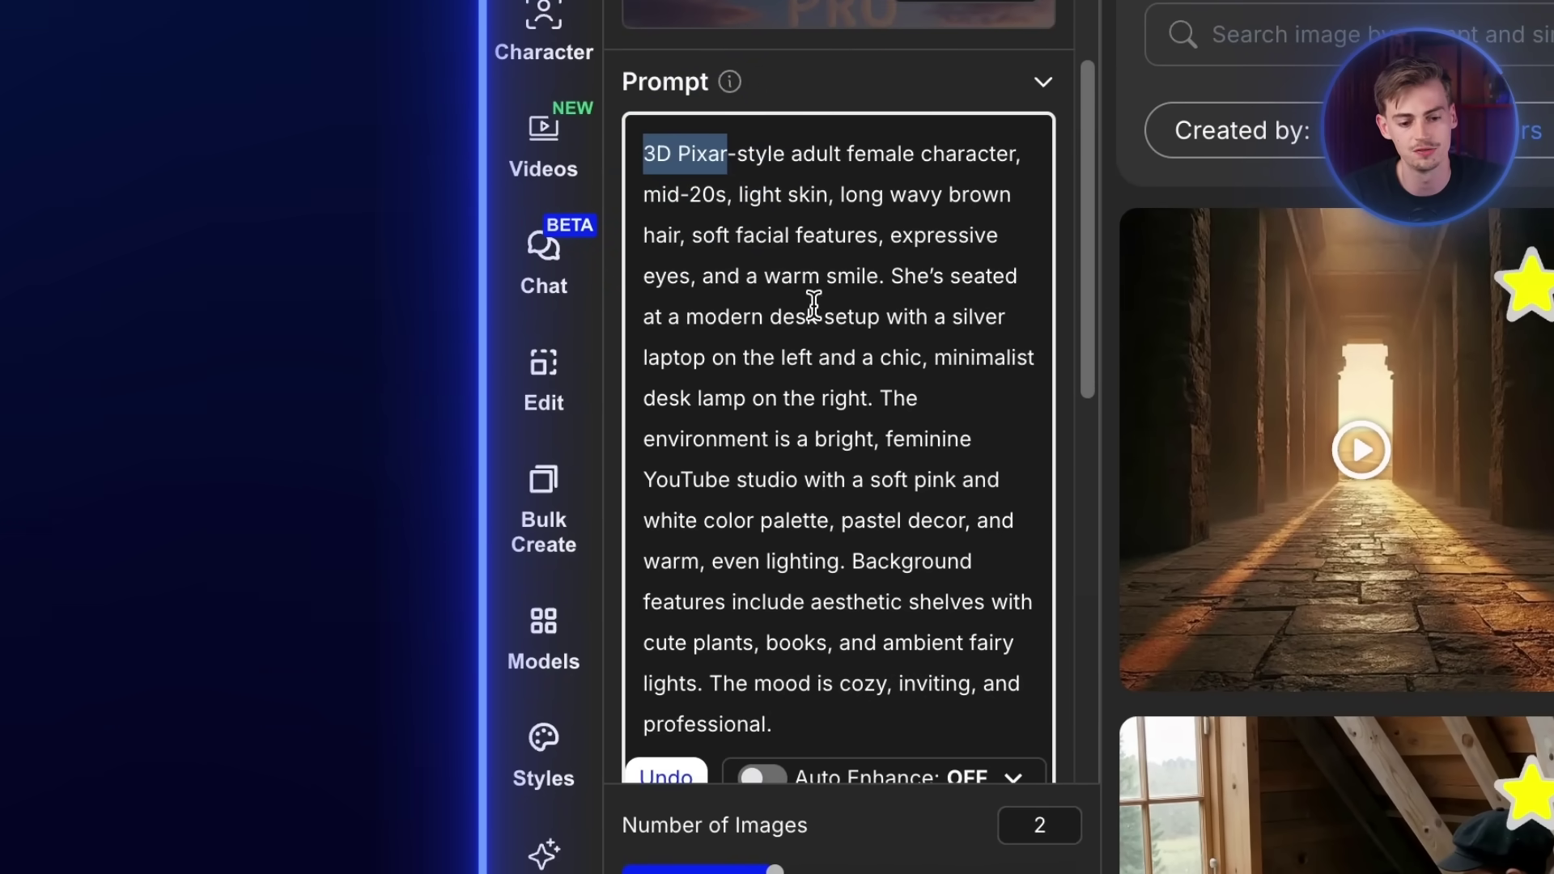
scroll(754, 412, down, 10)
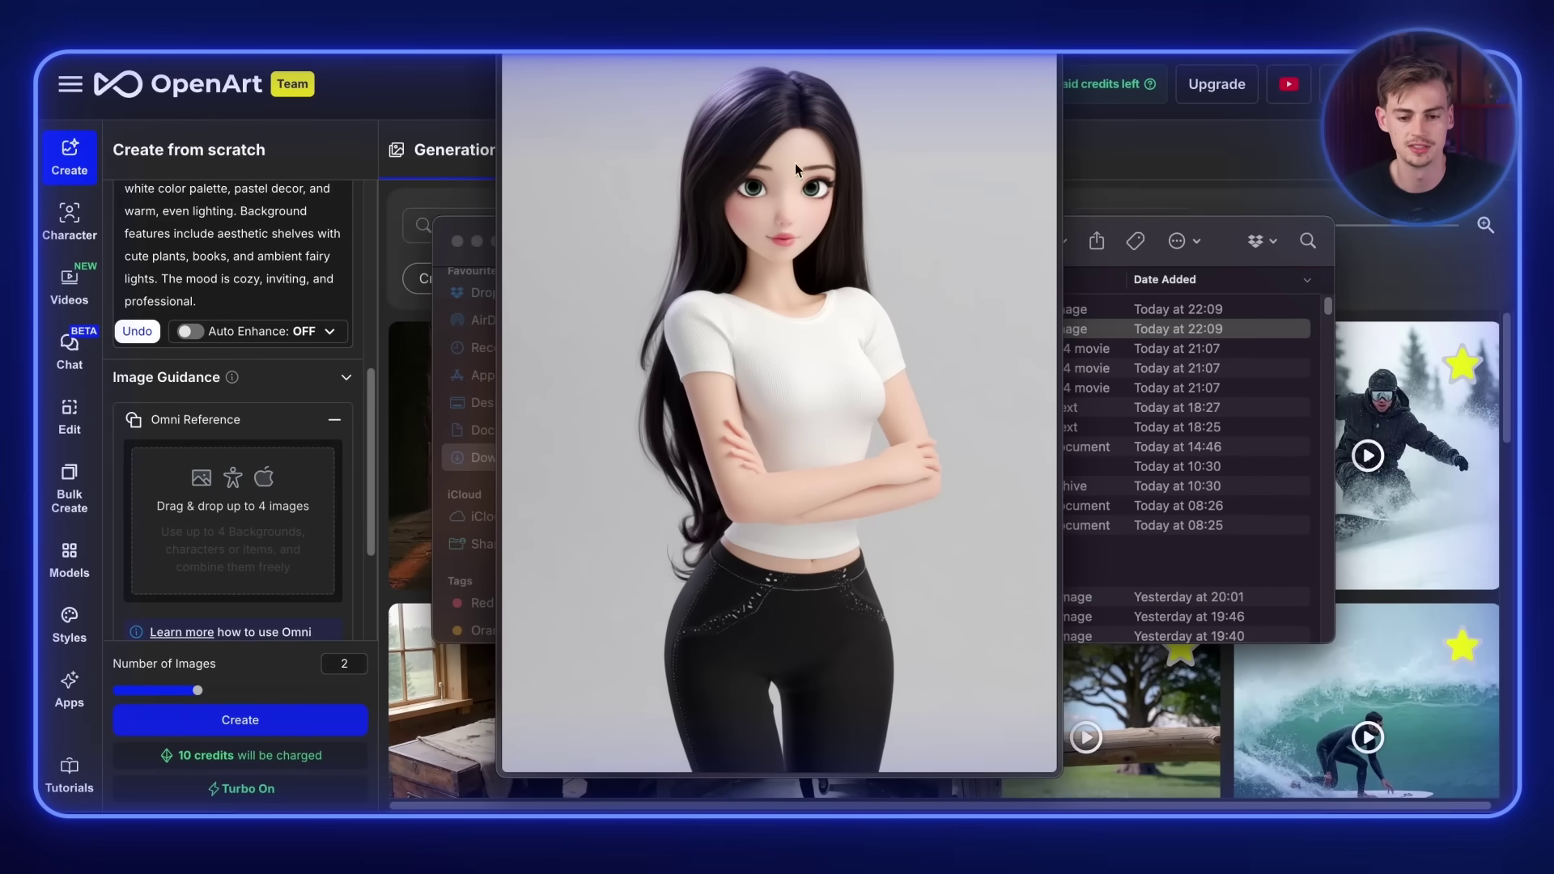
- Add both girl character images as Omni References
key(Up)
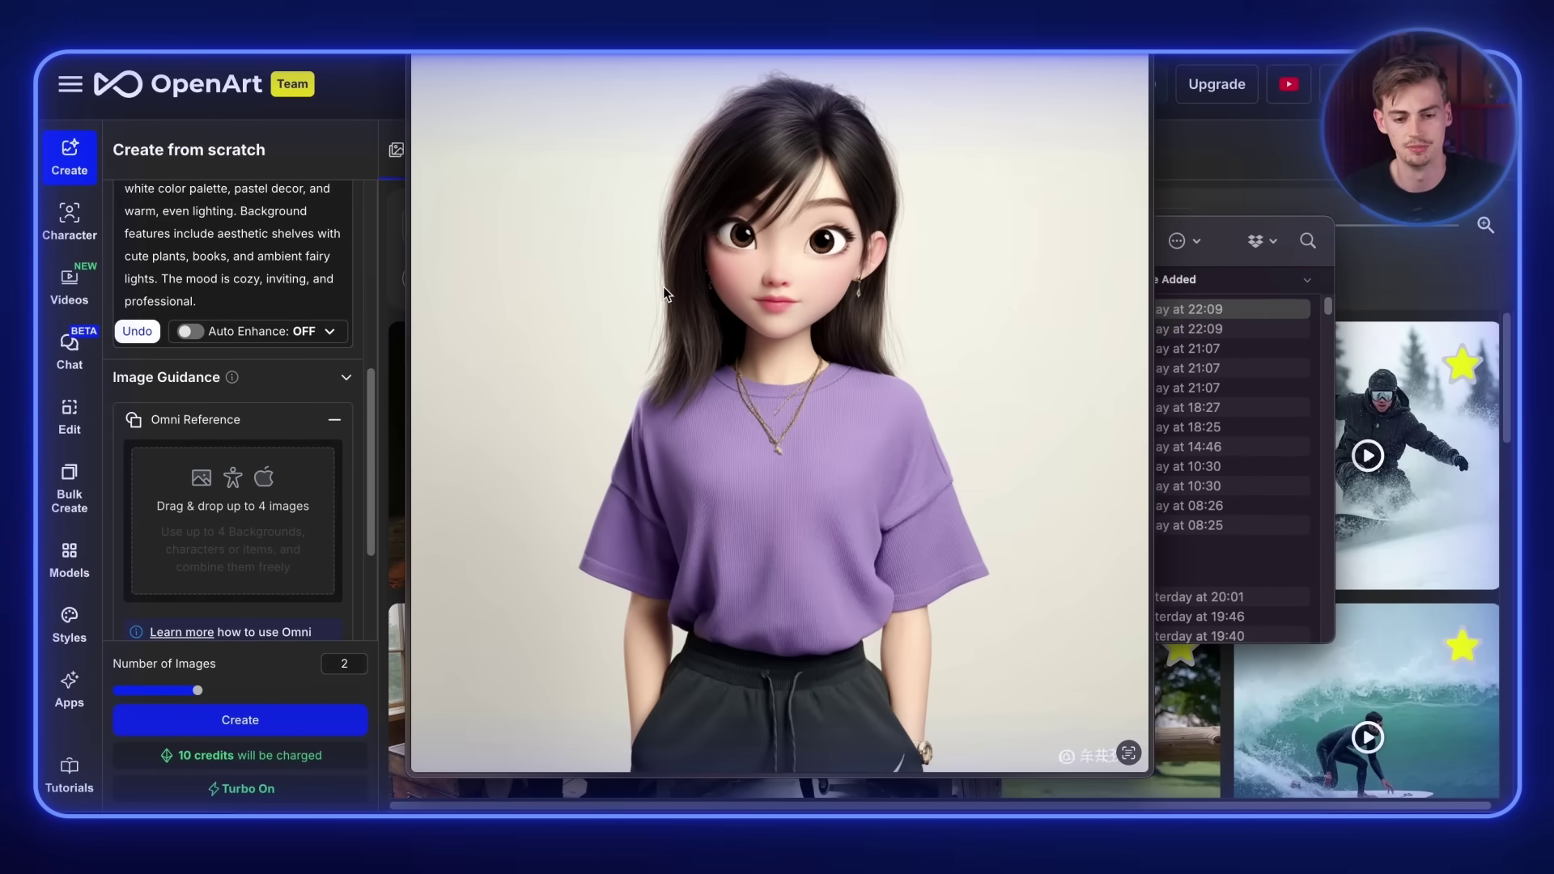
key(space)
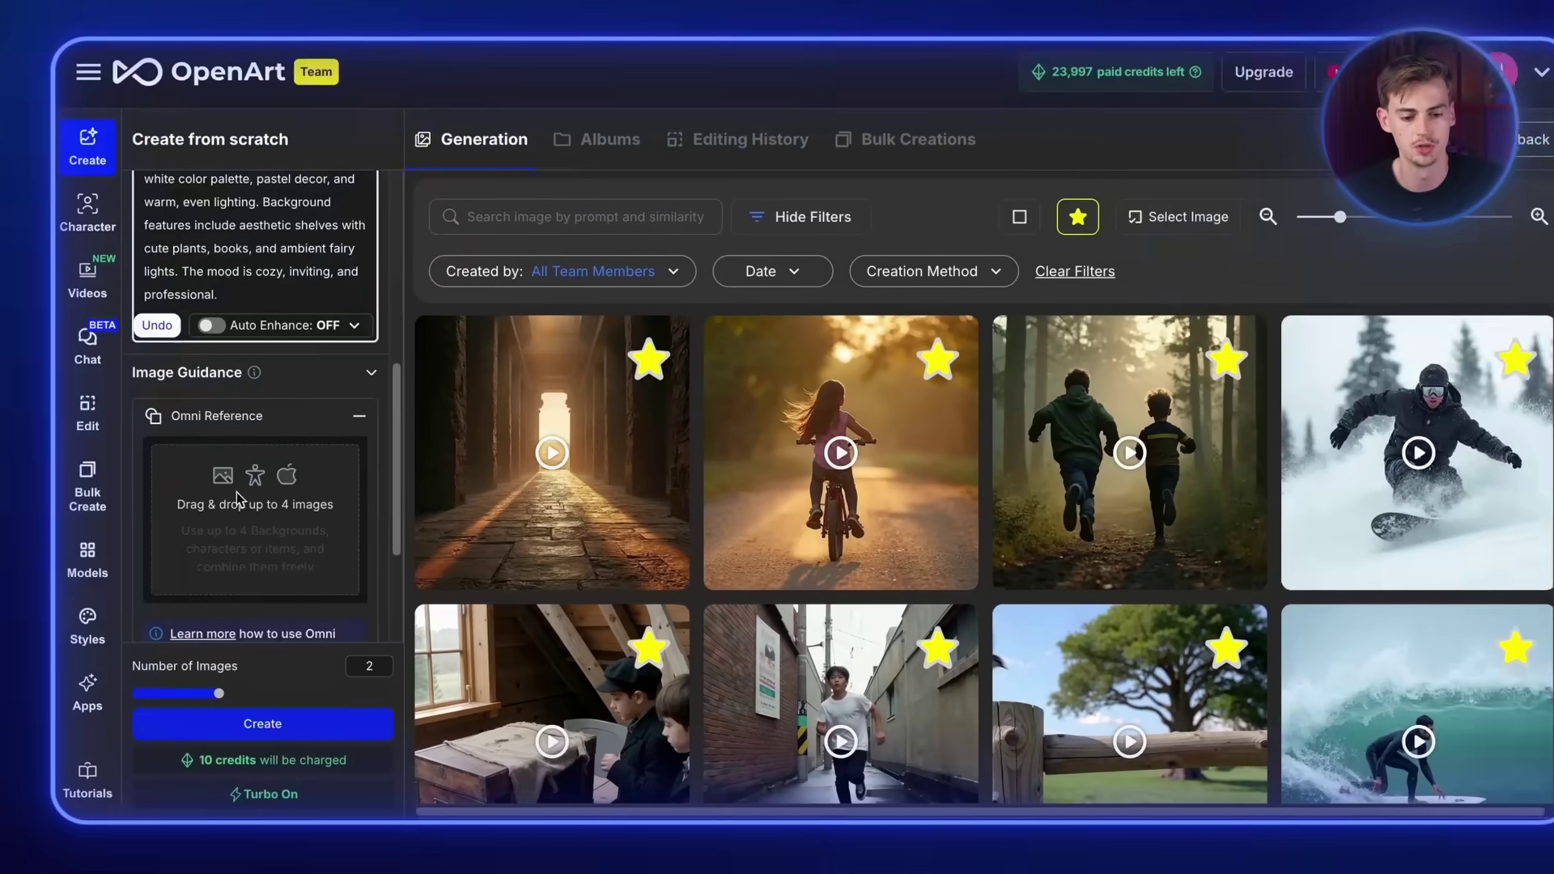
drag(237, 499, 243, 507)
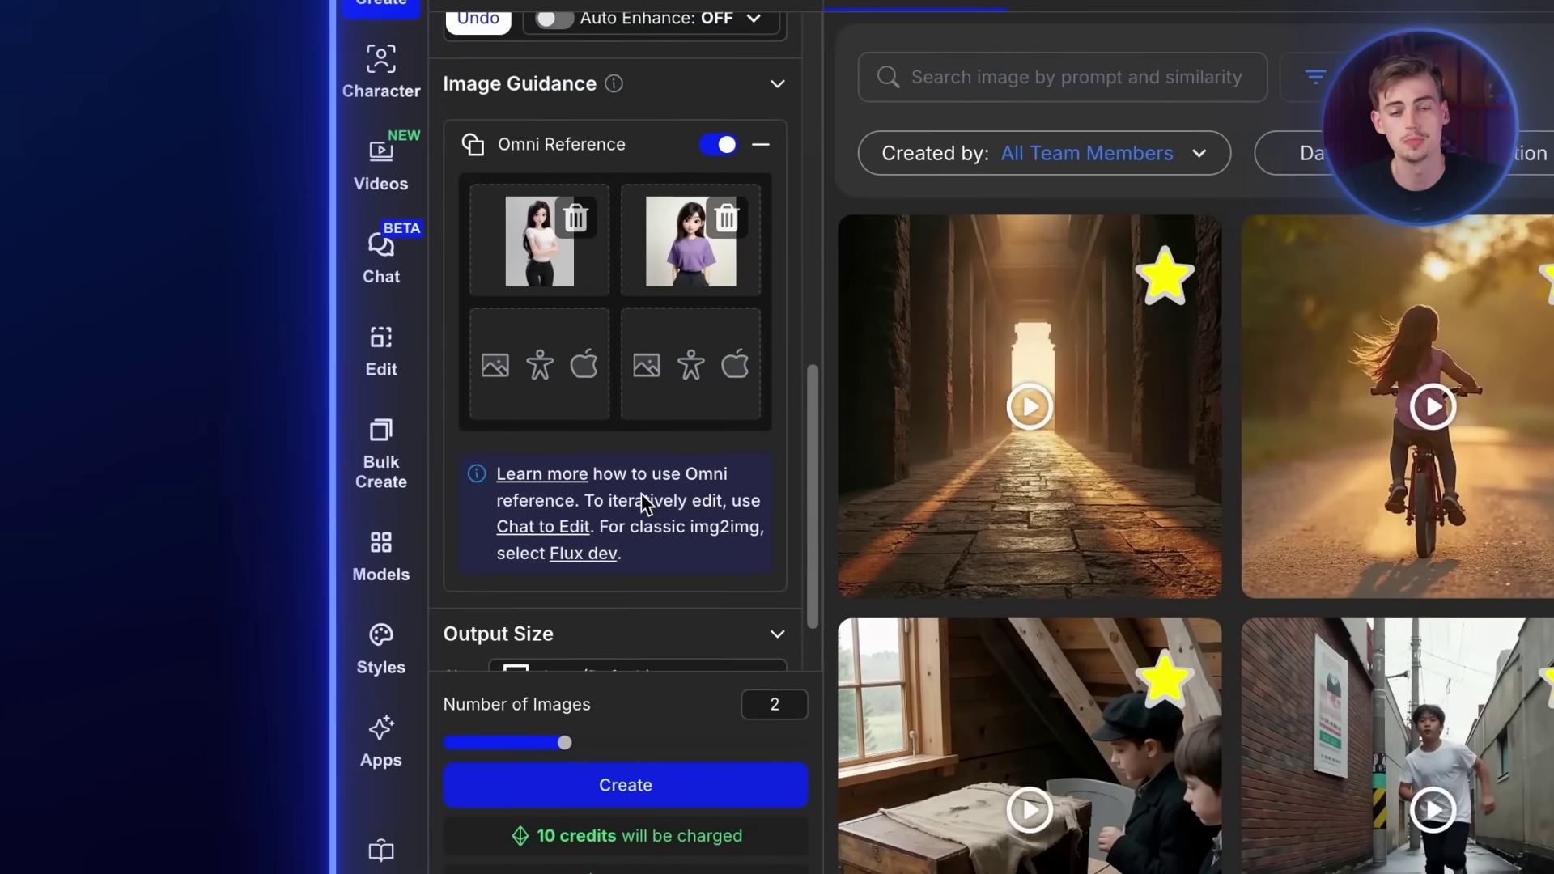
- Set the output size to Widescreen 16:9 and generate the girl-at-laptop image
scroll(641, 493, down, 2)
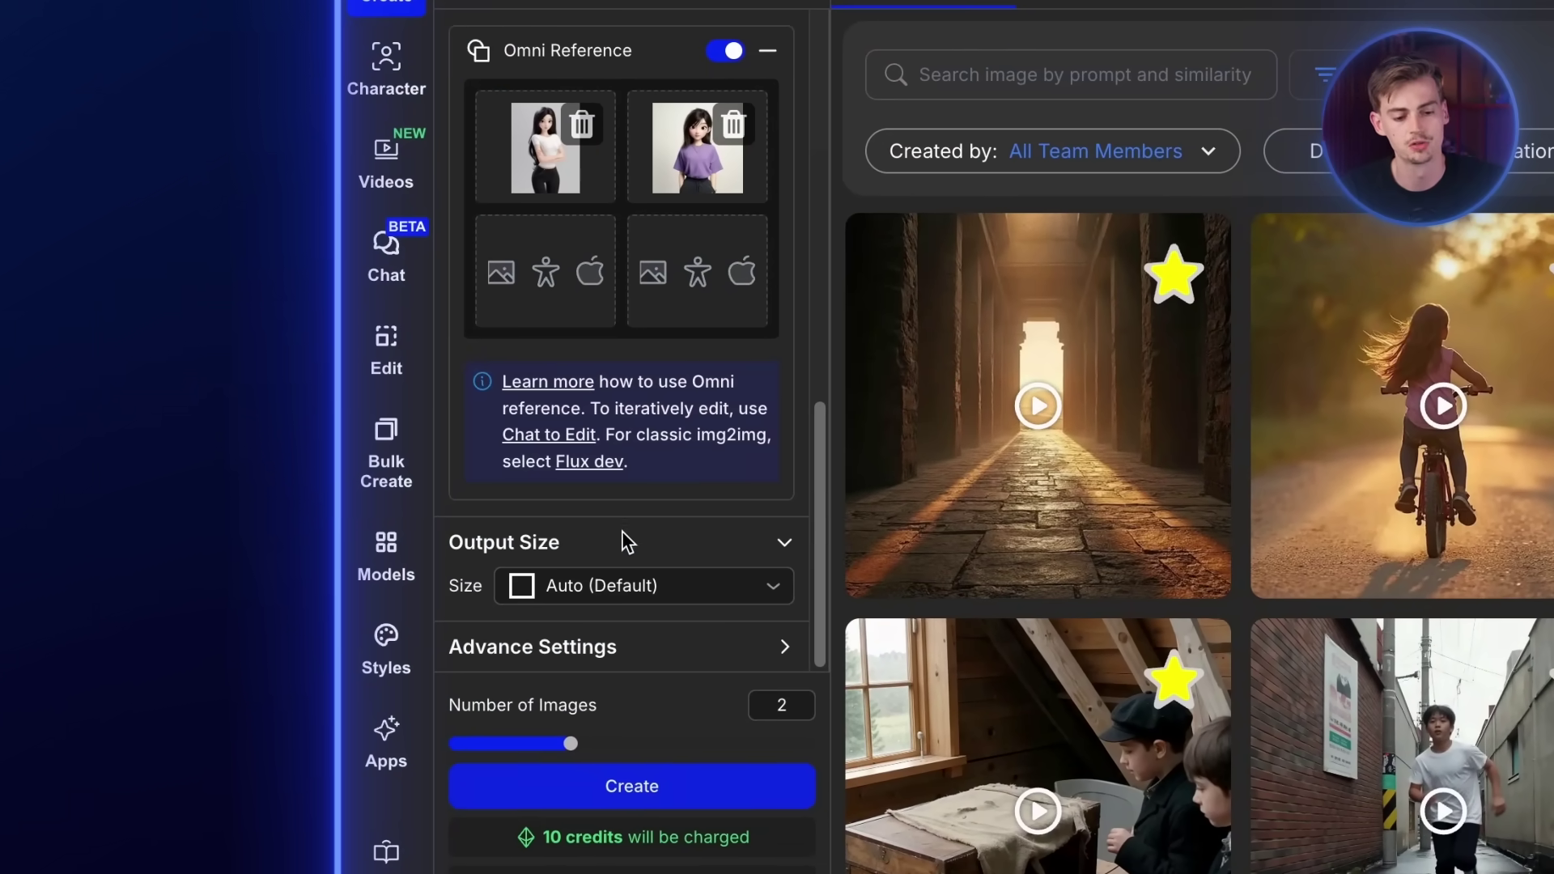
click(574, 590)
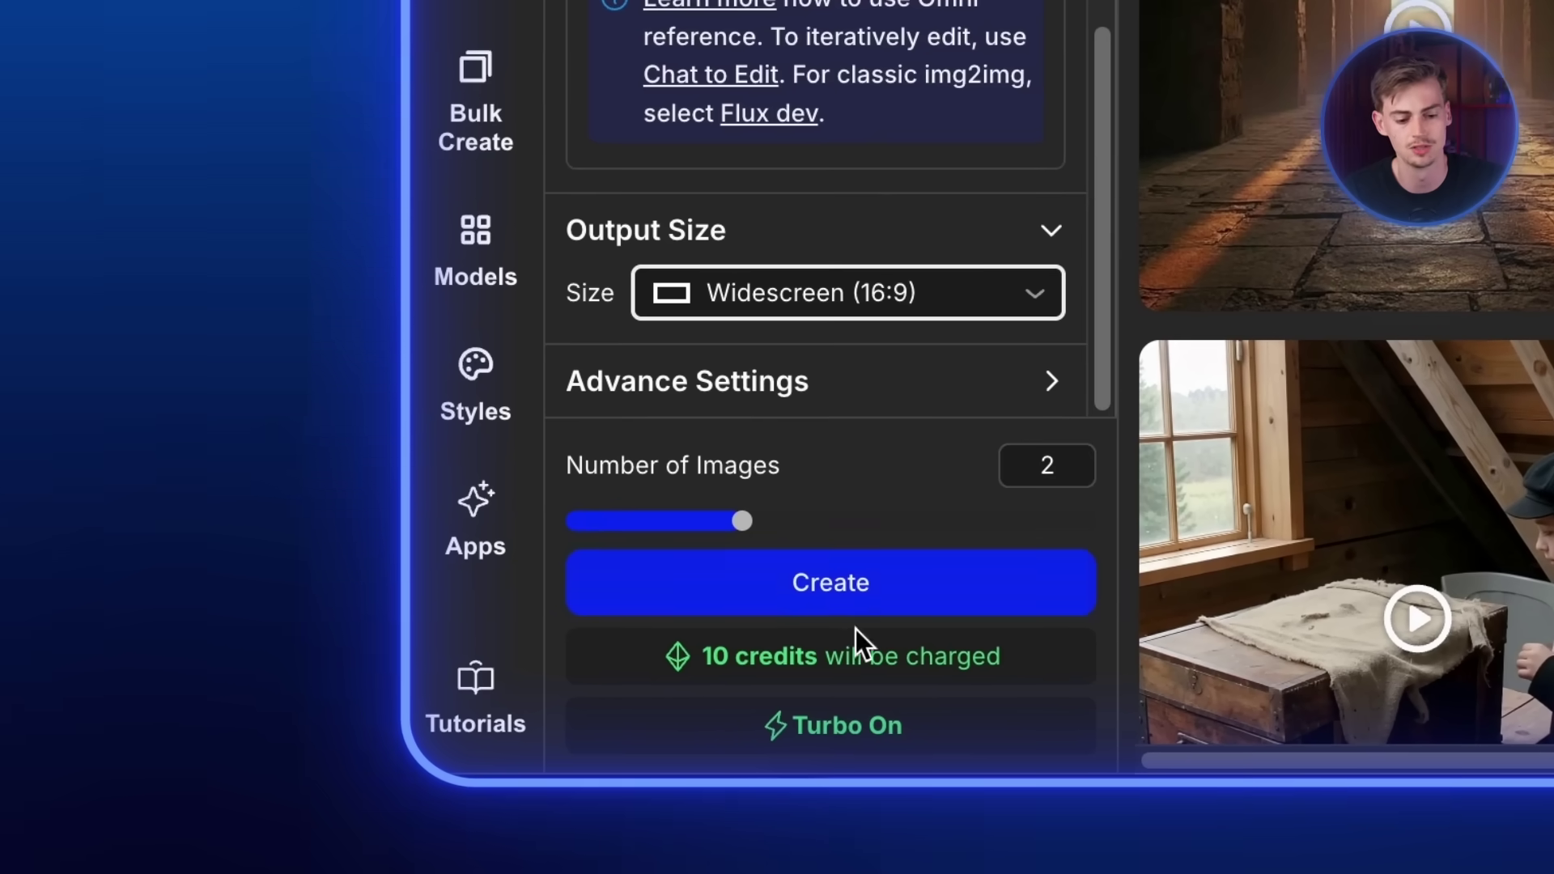
click(860, 601)
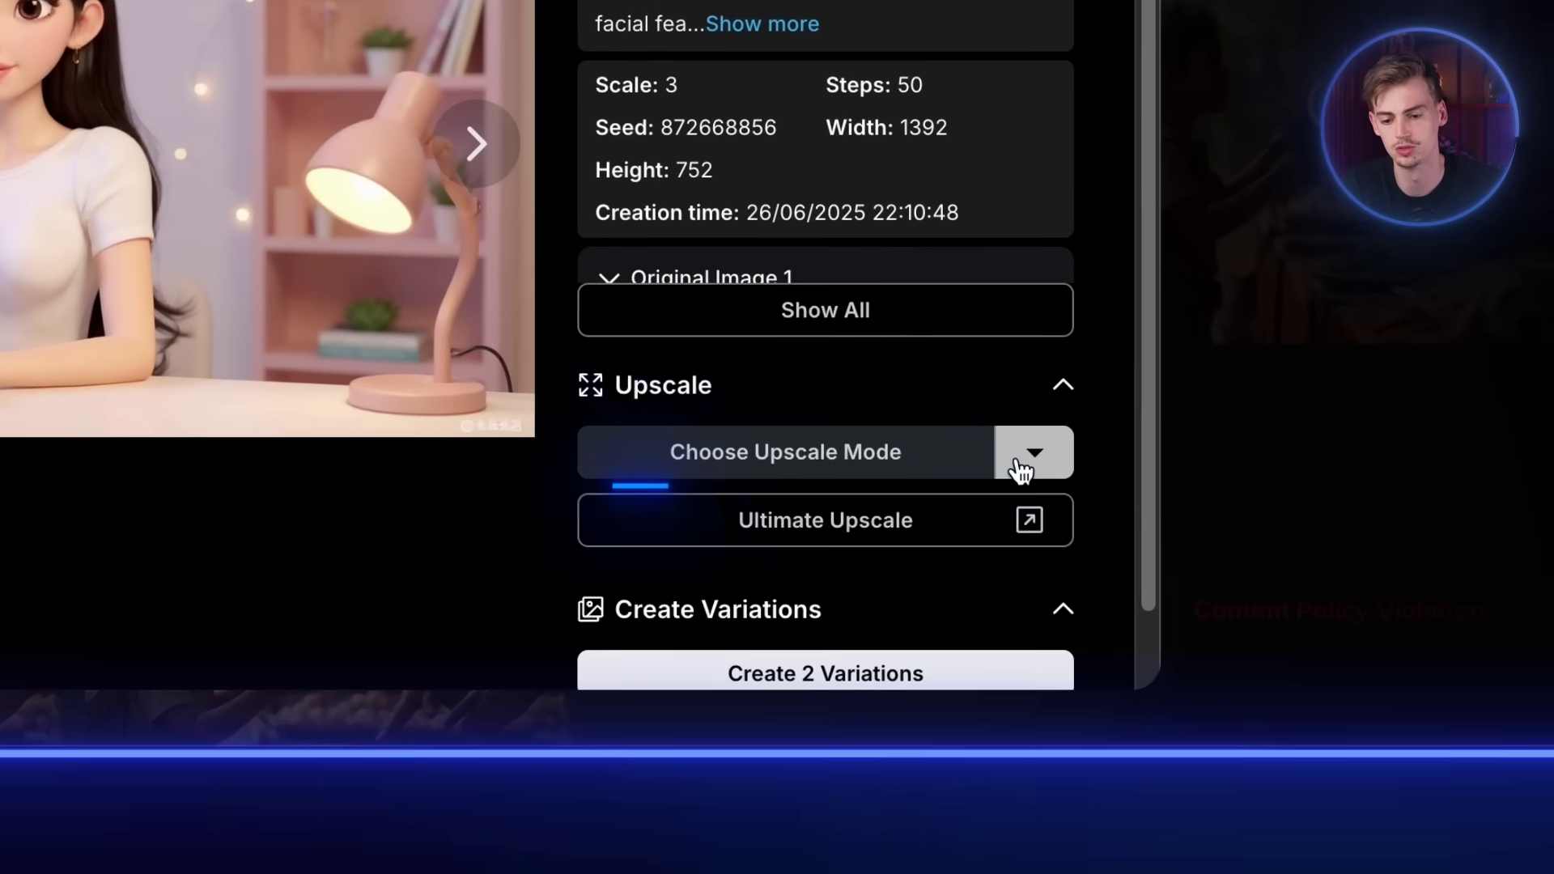
- Upscale the woman-at-laptop image to 2x, producing Version X2
click(1155, 607)
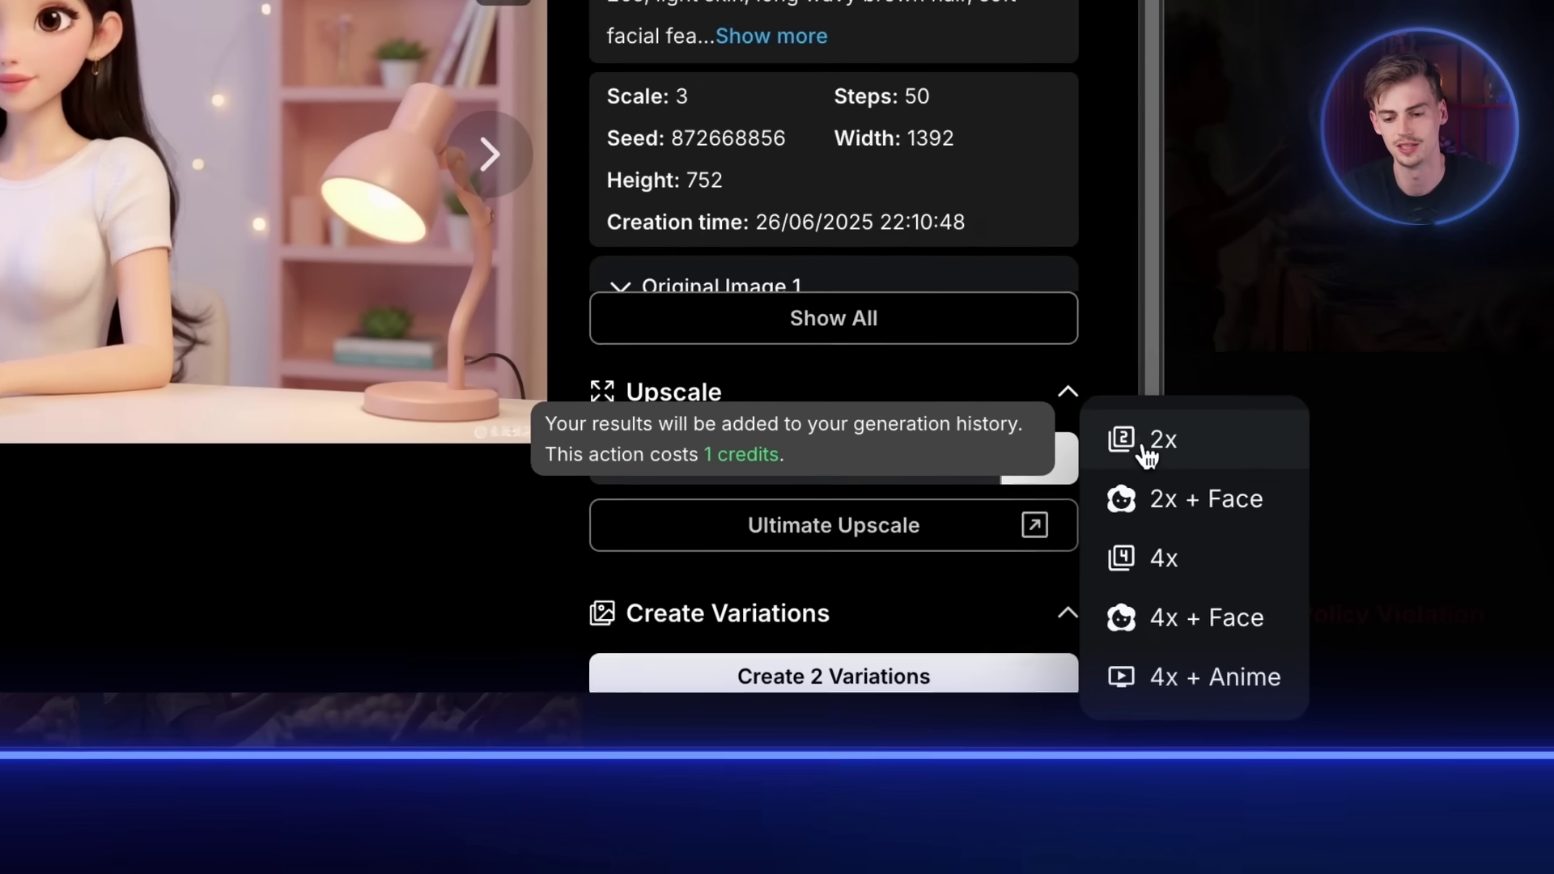
click(1143, 438)
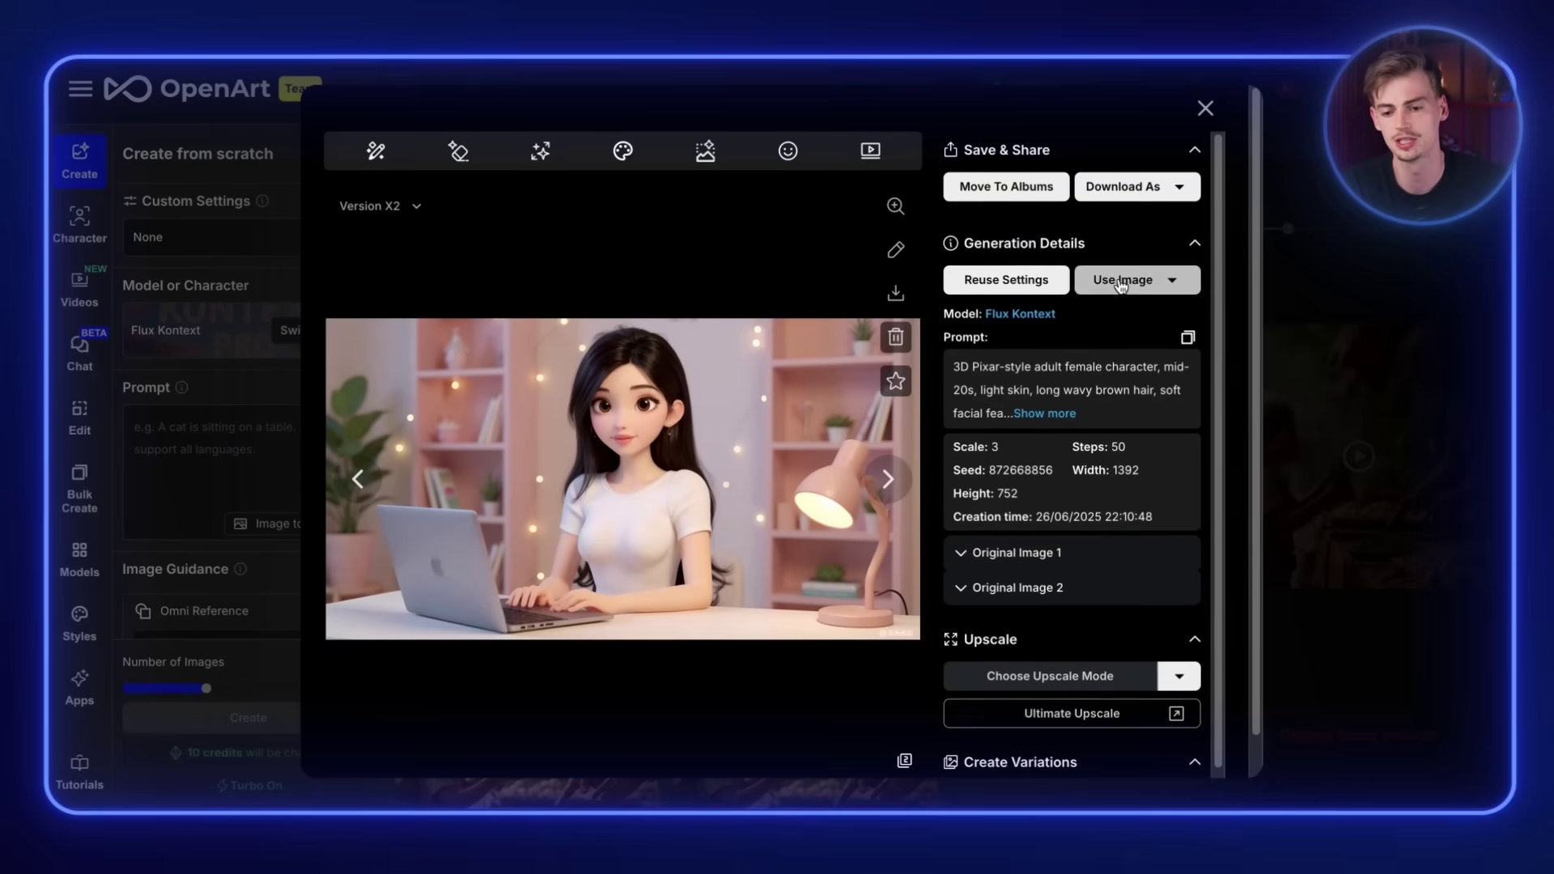
- Check the Use Image options, then close the viewer to reach the Videos page
click(1137, 281)
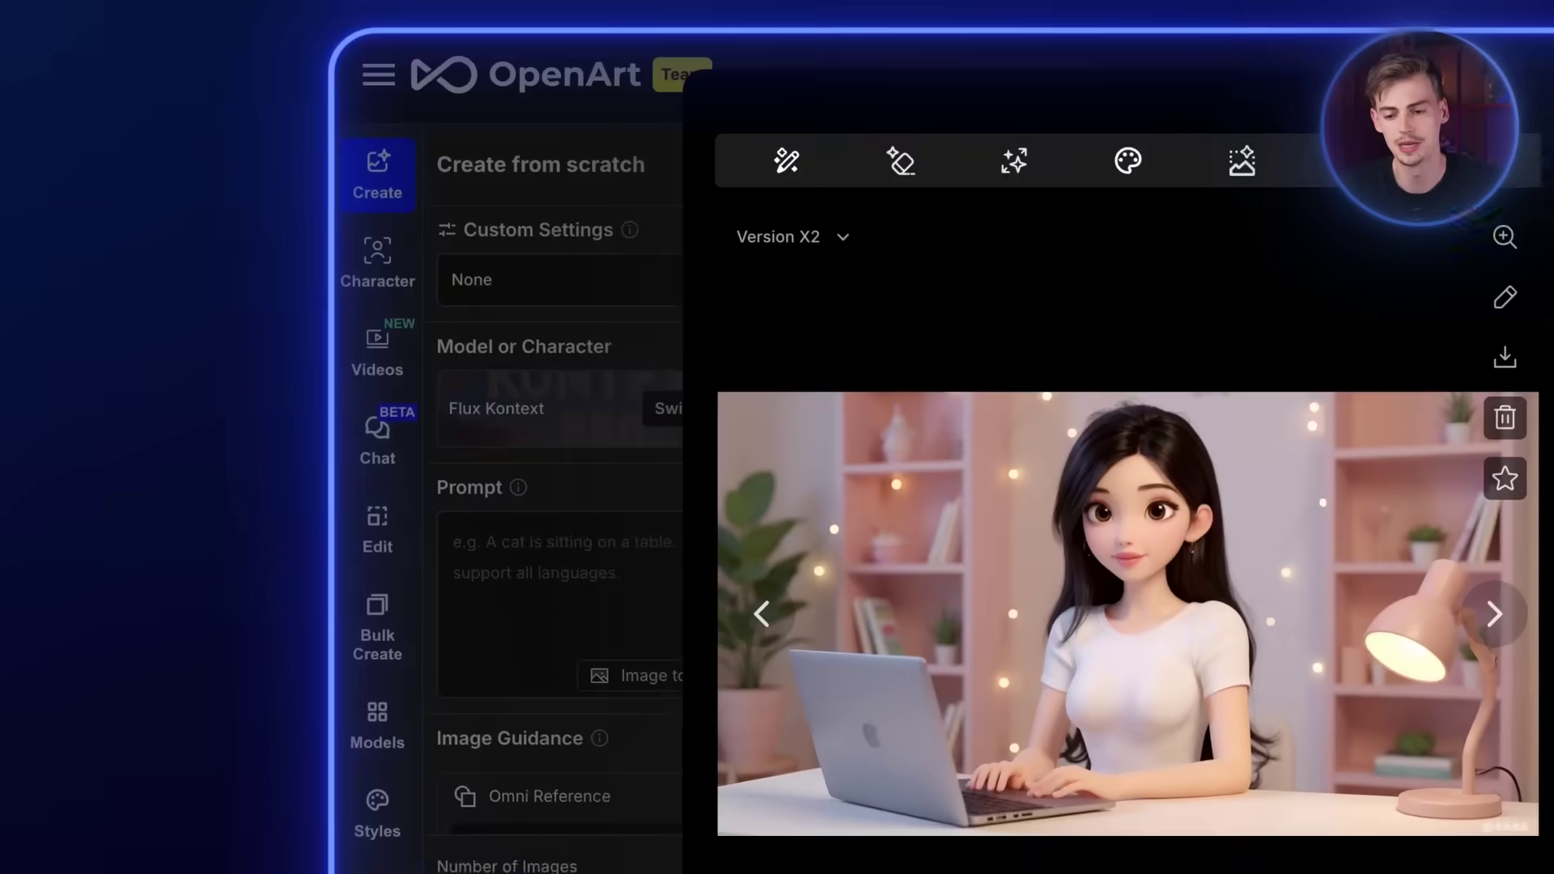
click(230, 348)
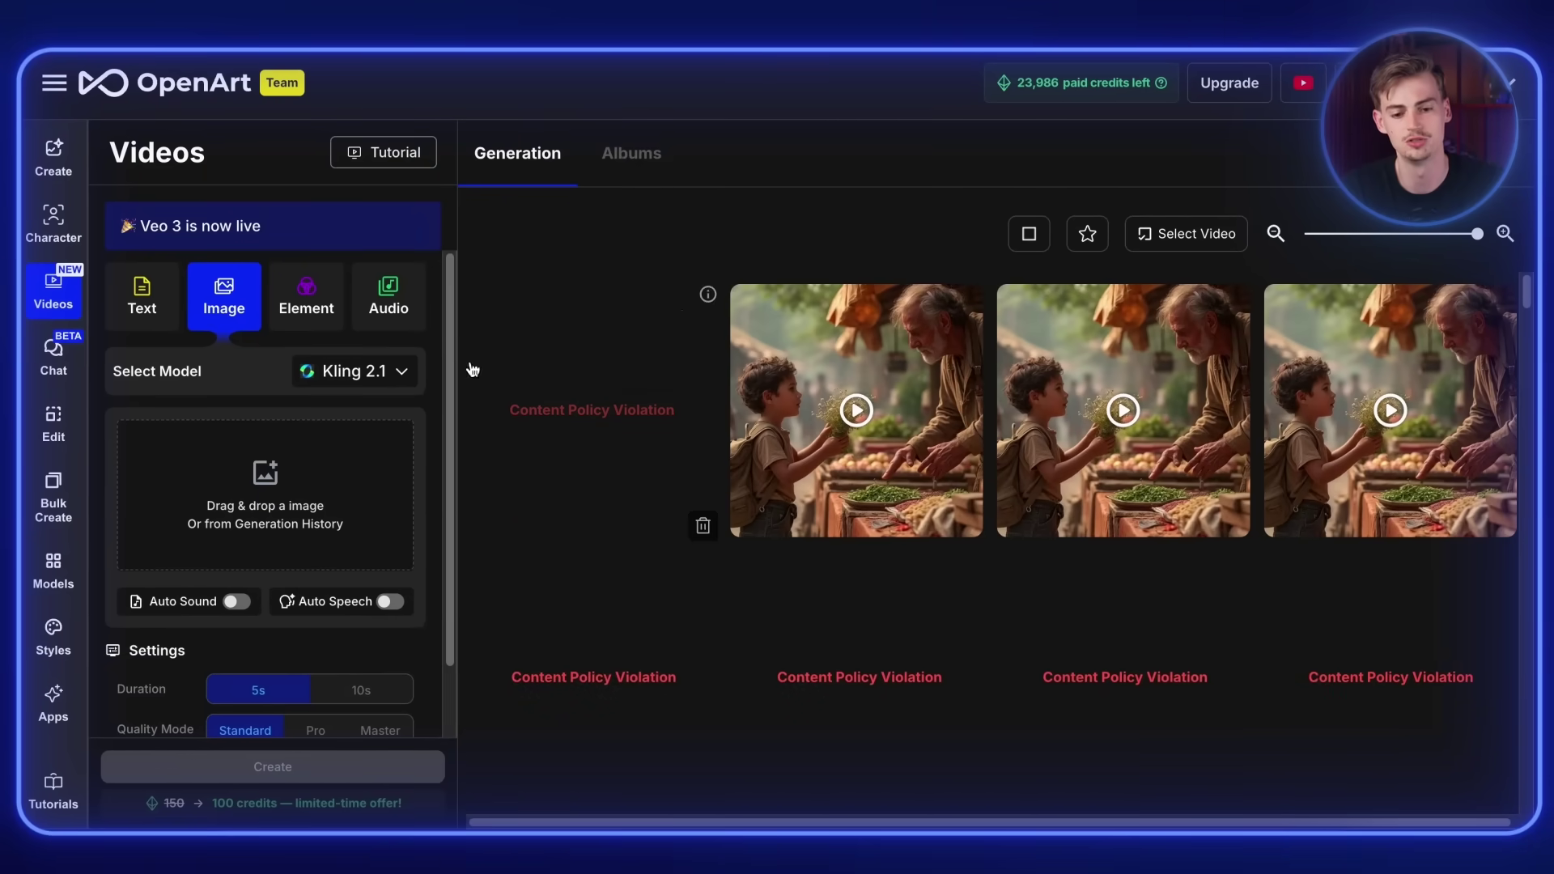
- Load the upscaled woman-at-laptop image from History as the video's start frame
click(1087, 234)
scroll(240, 459, down, 1)
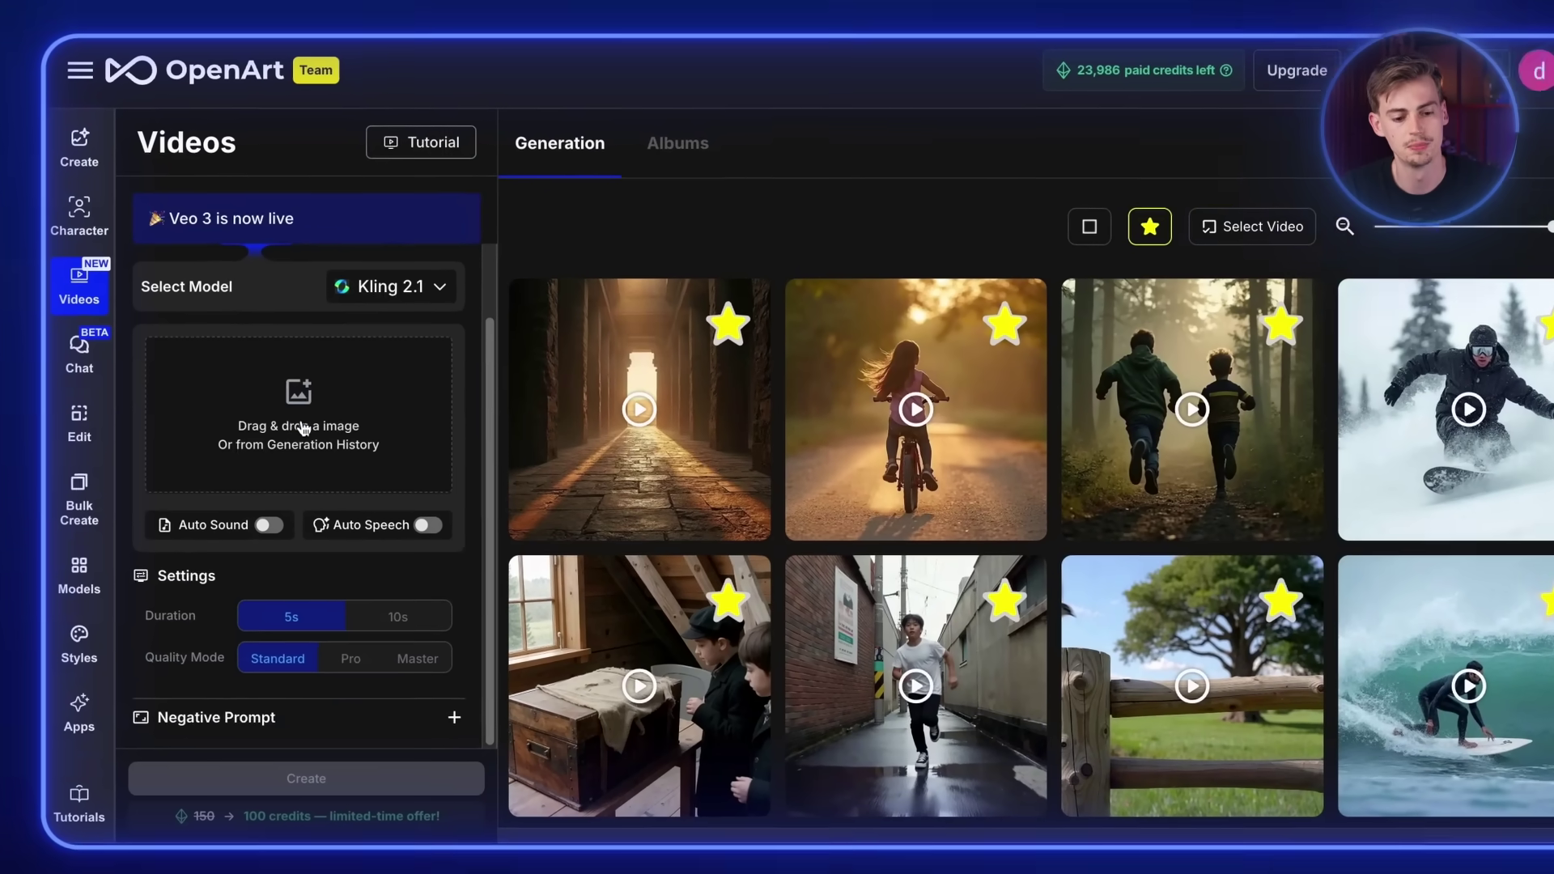
click(261, 403)
click(306, 479)
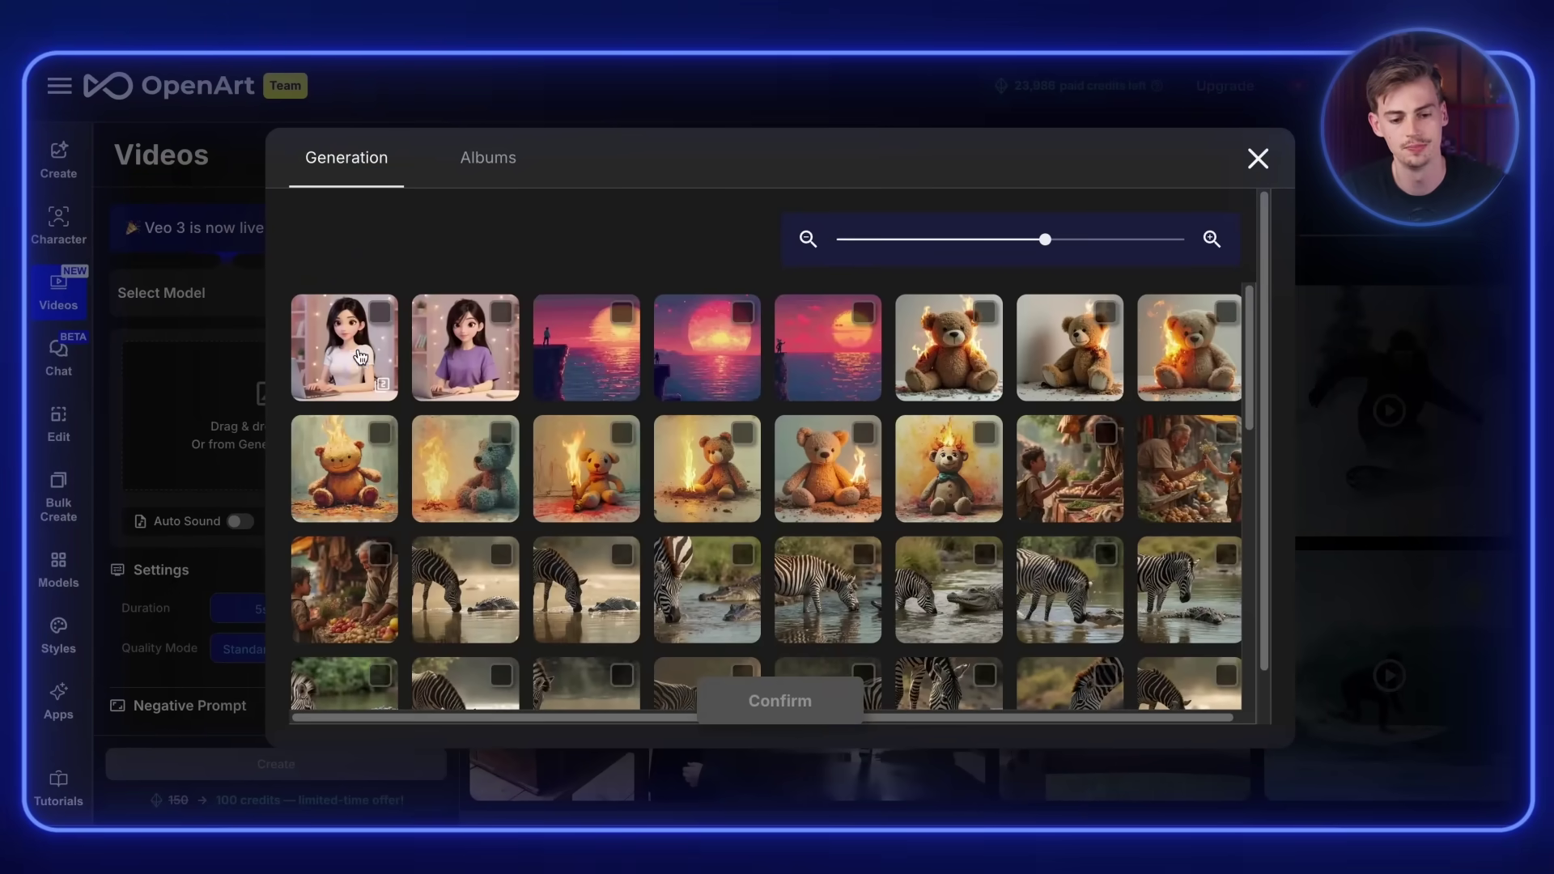
click(361, 357)
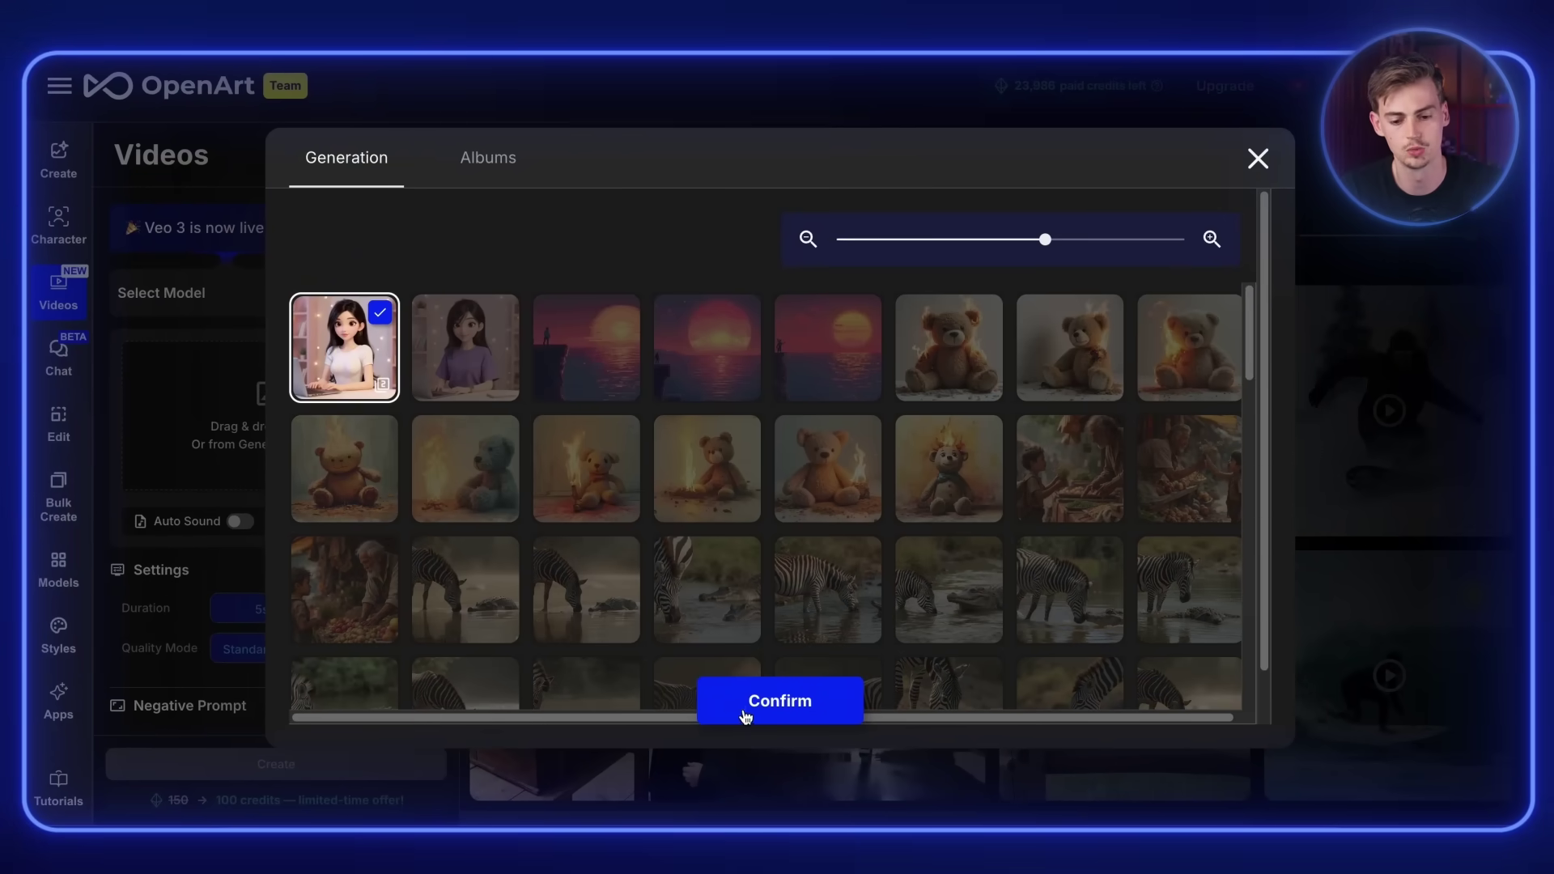
click(780, 701)
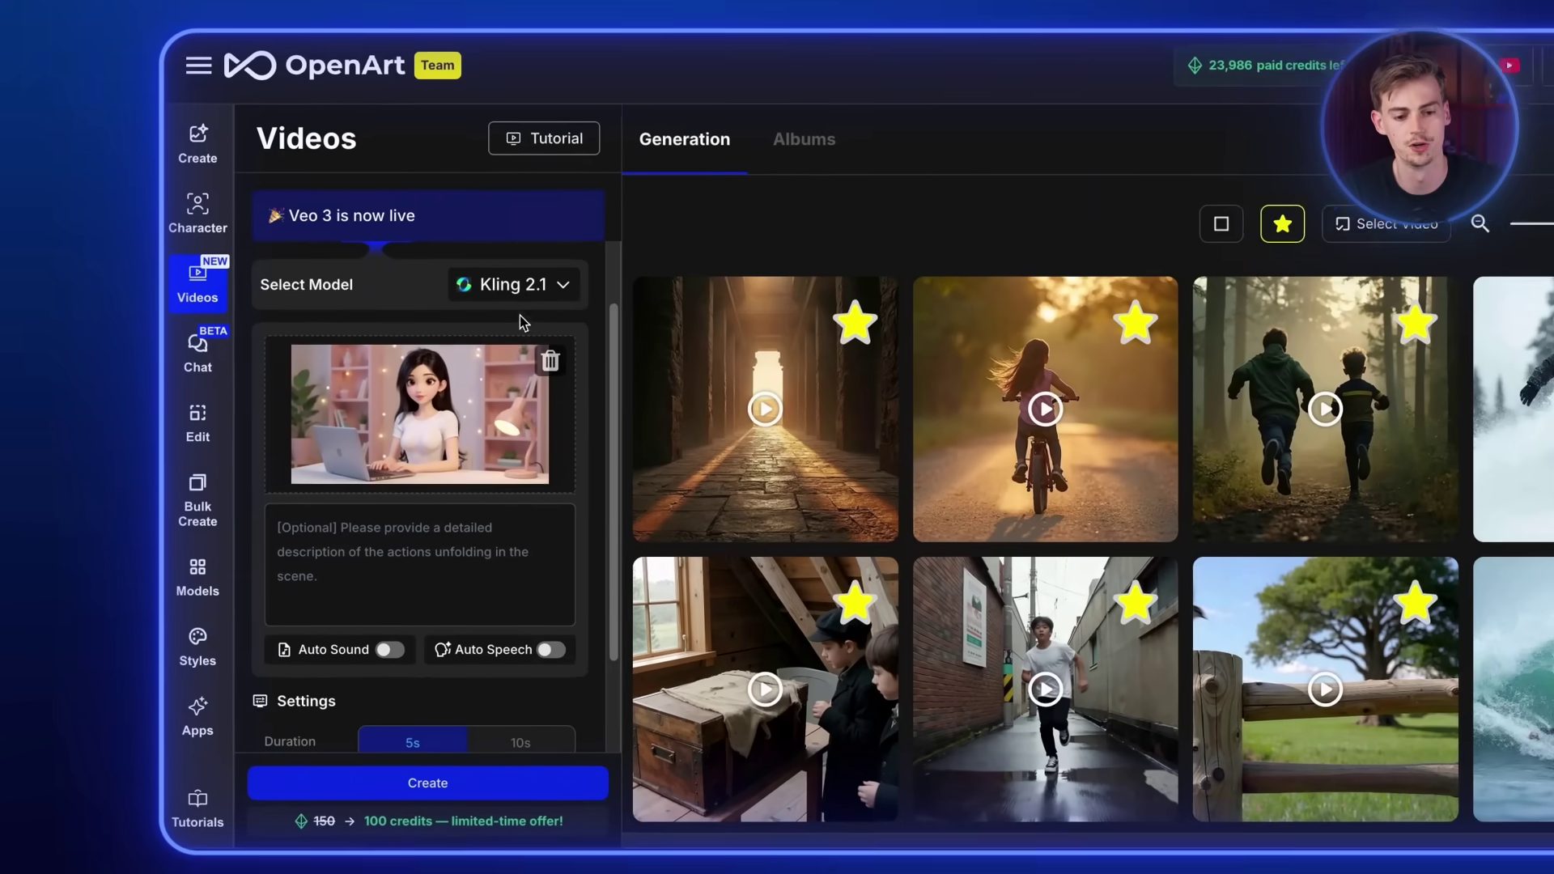
- Set the video model to Kling 2.1 after briefly trying Veo3
click(358, 296)
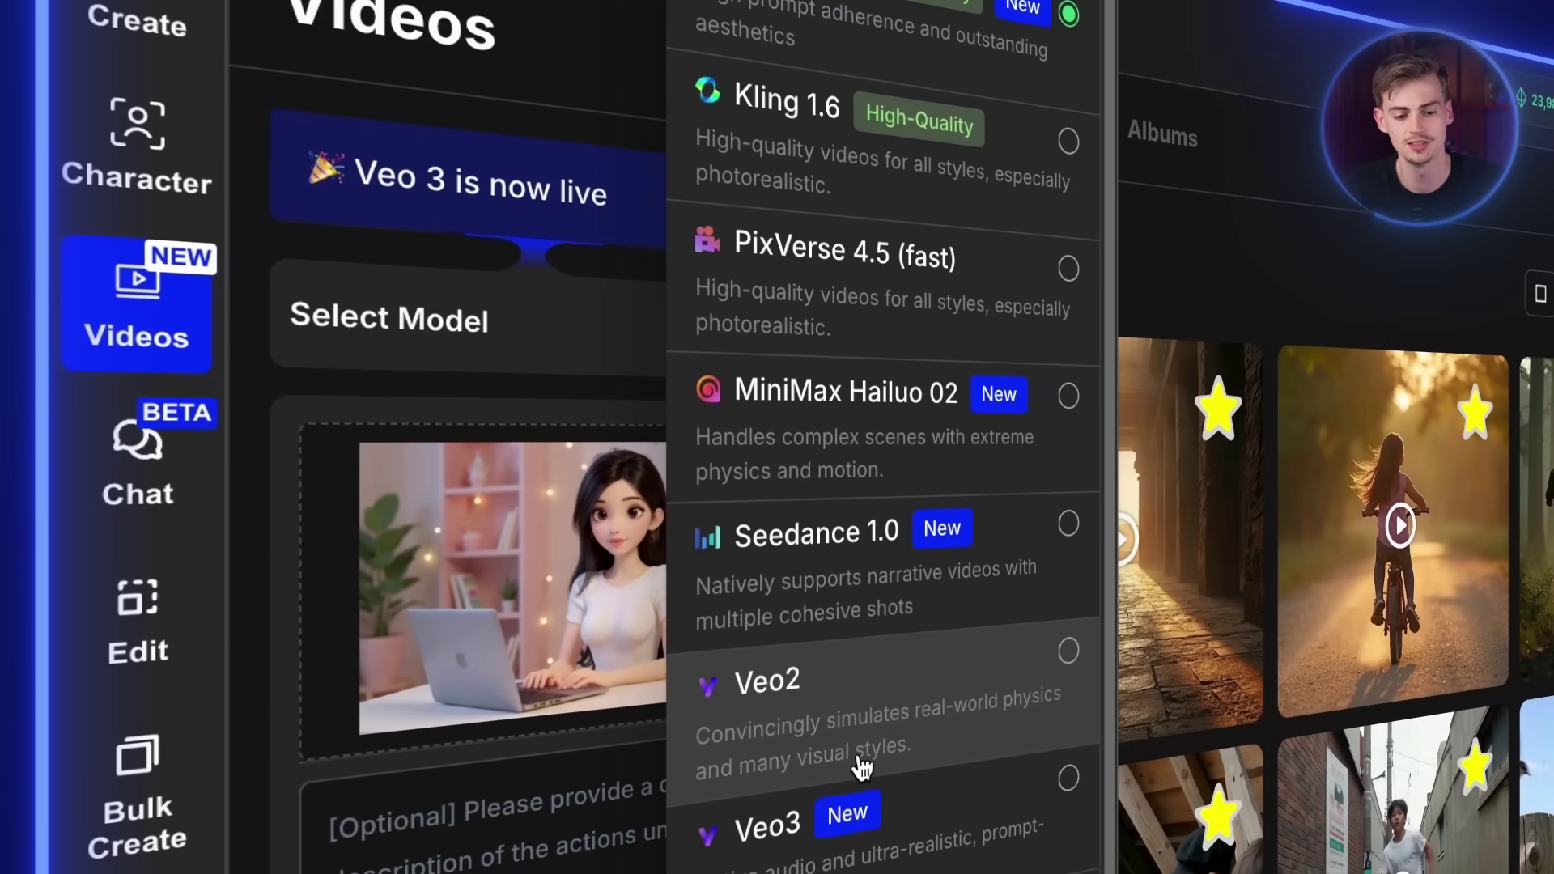
click(818, 850)
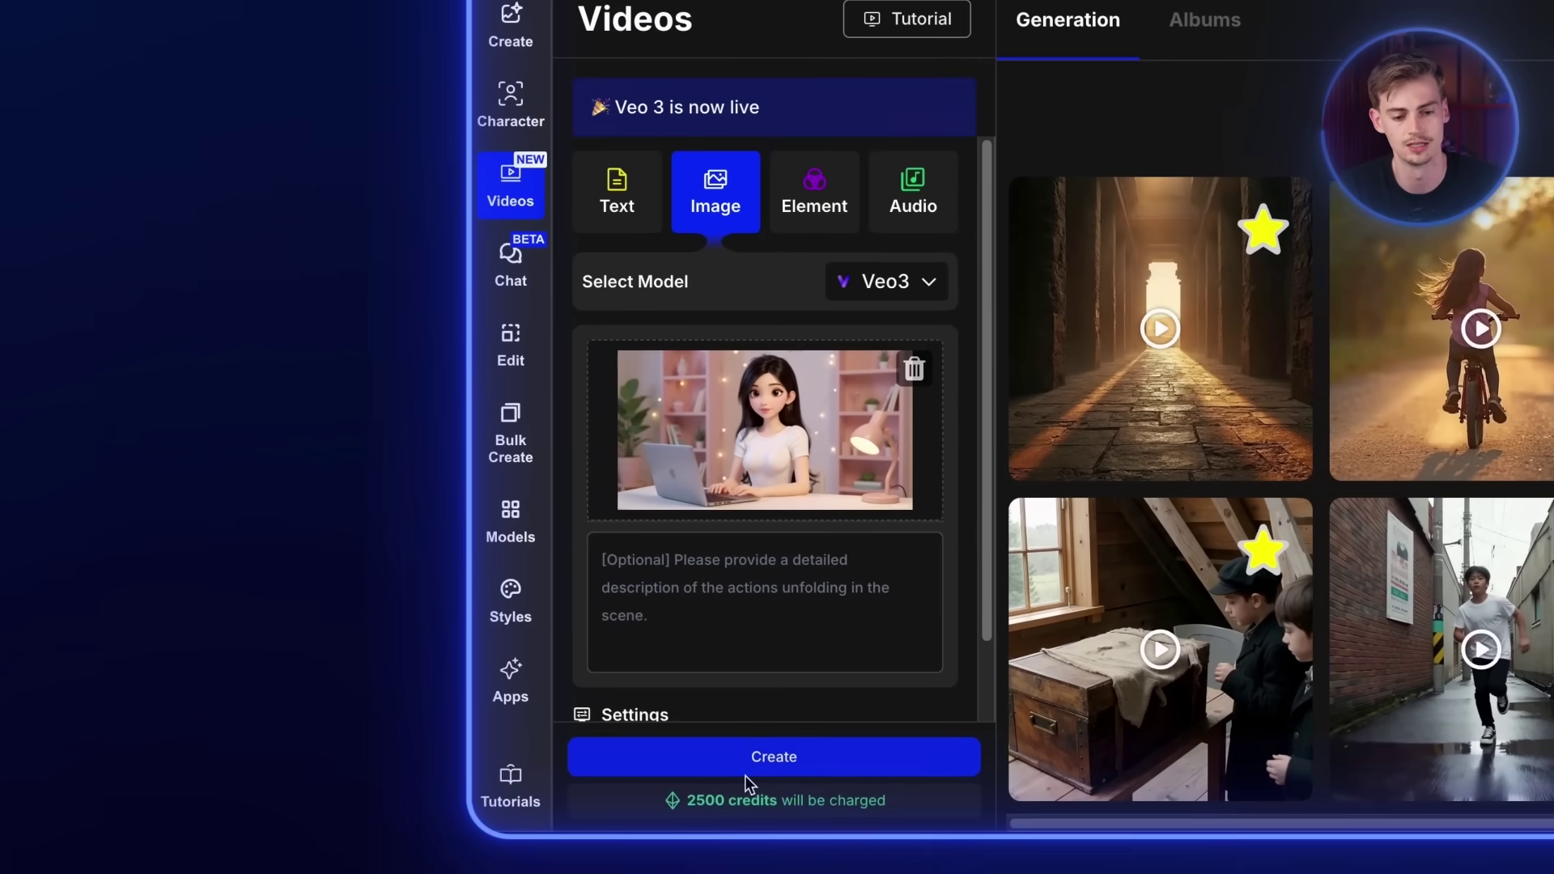
click(886, 281)
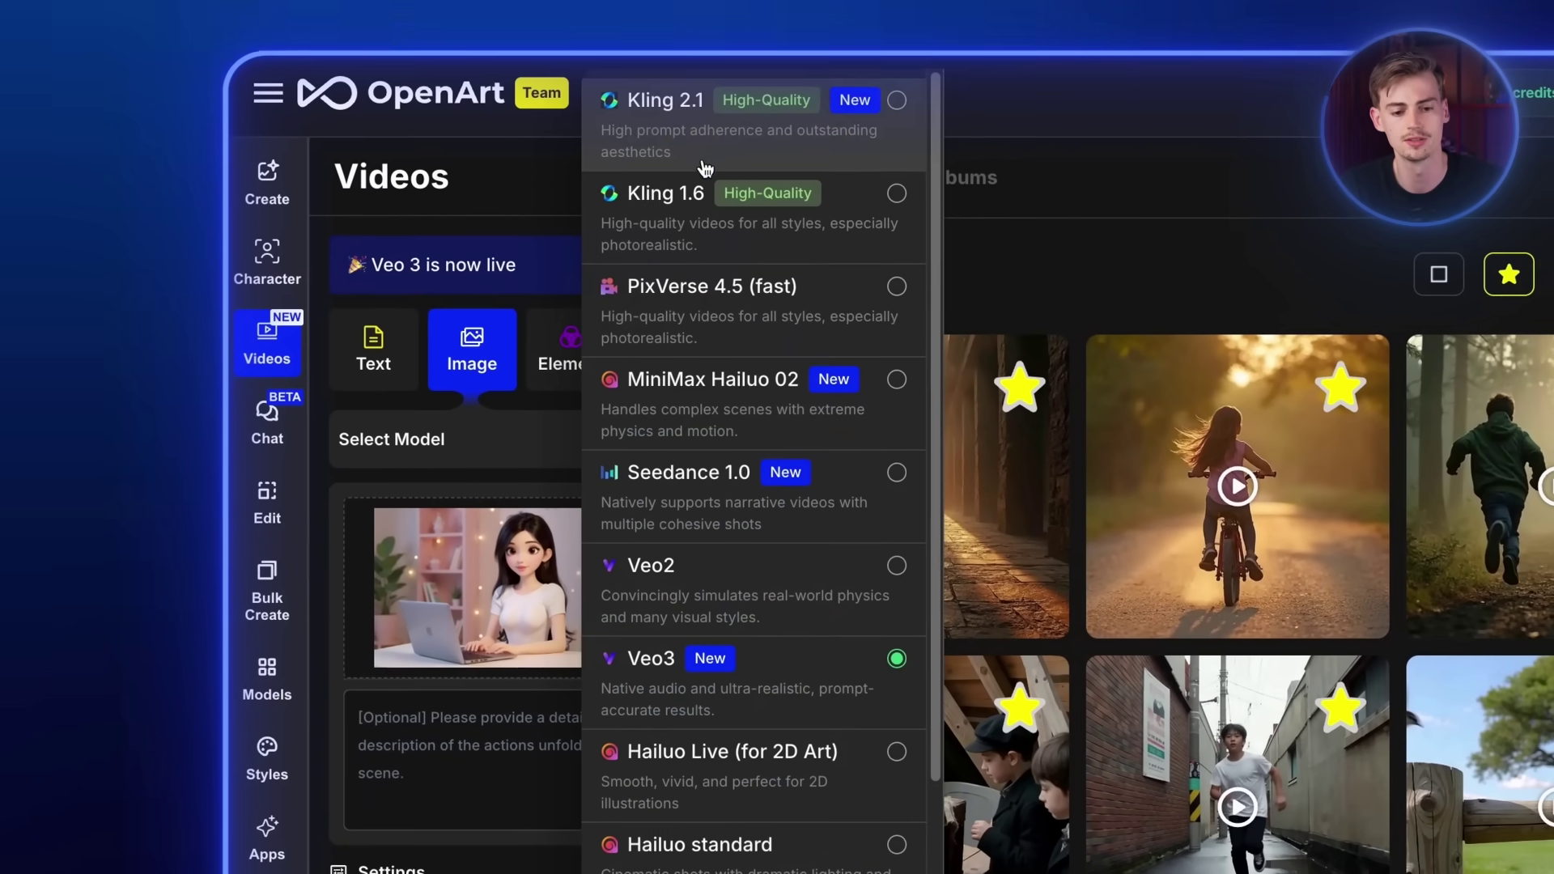
click(703, 161)
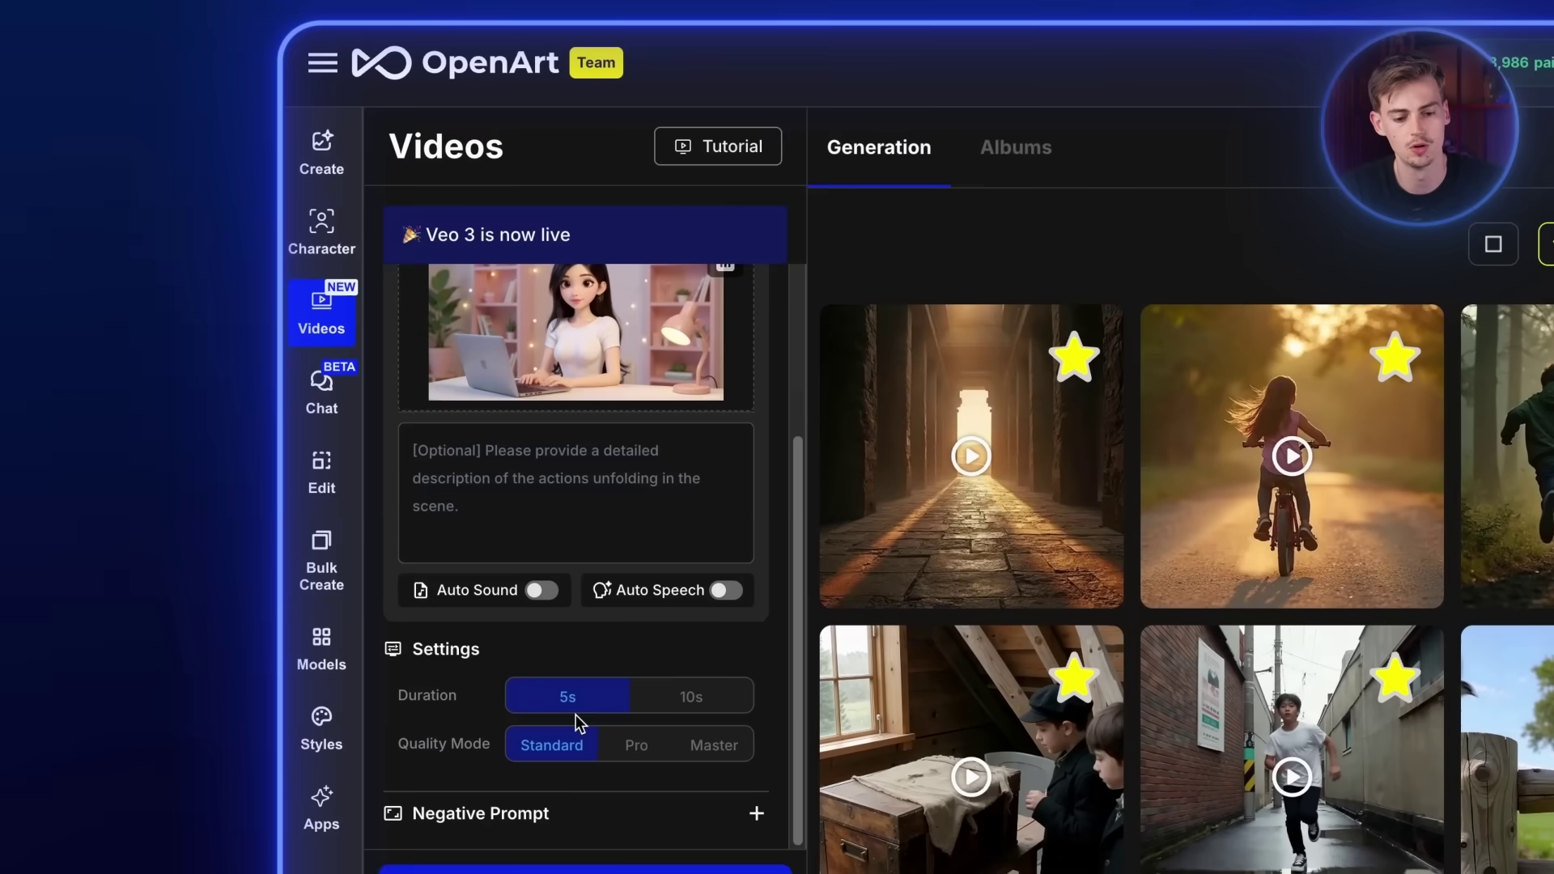
- Set the video Quality Mode to Pro
drag(411, 650, 469, 650)
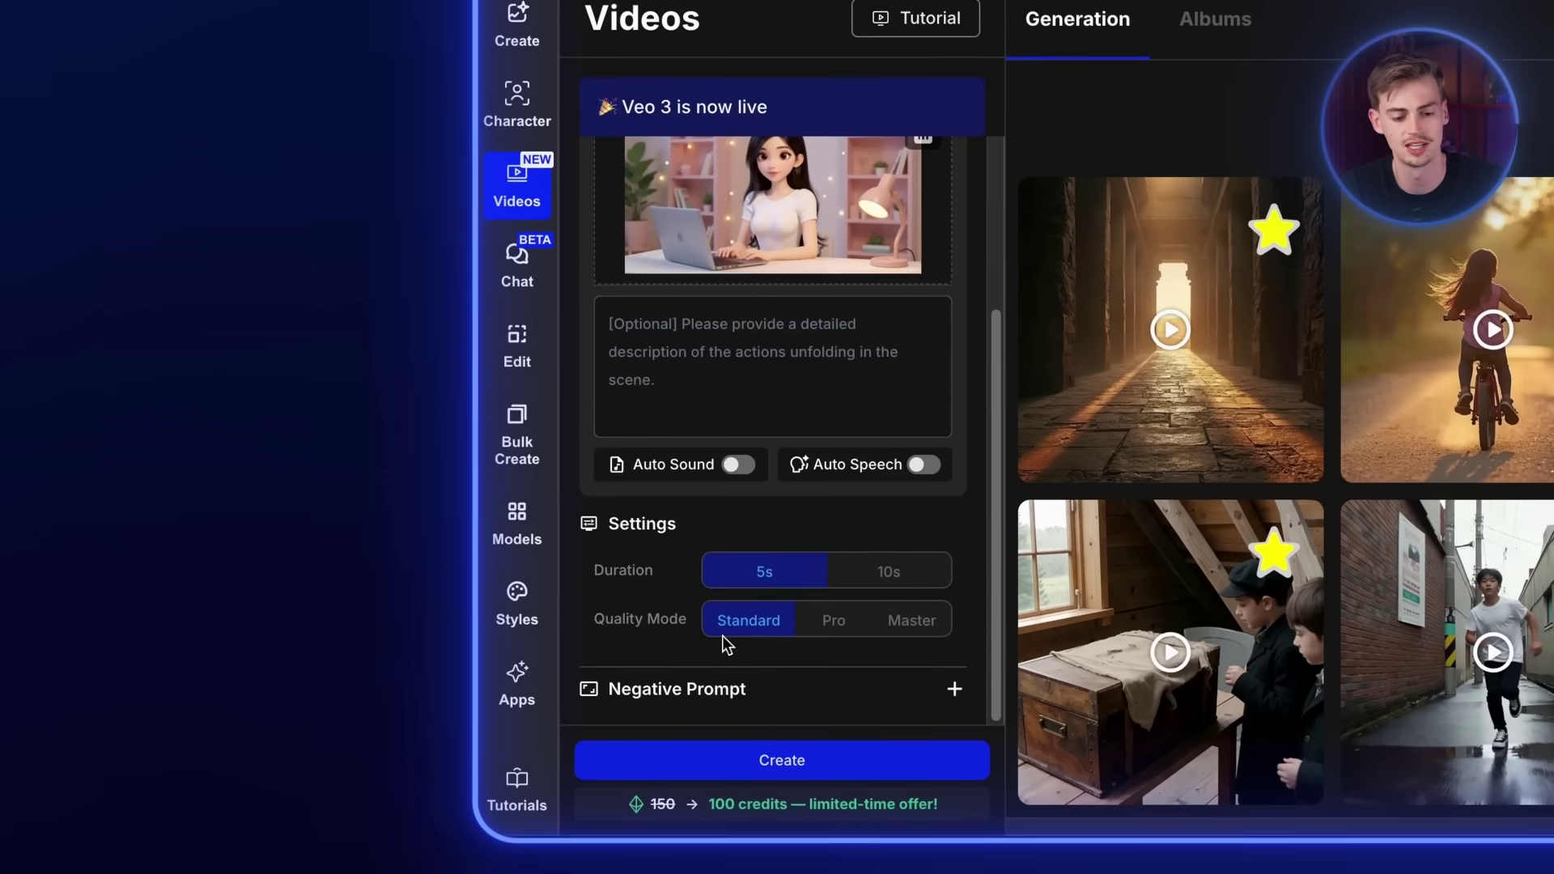
drag(606, 631, 702, 642)
click(702, 621)
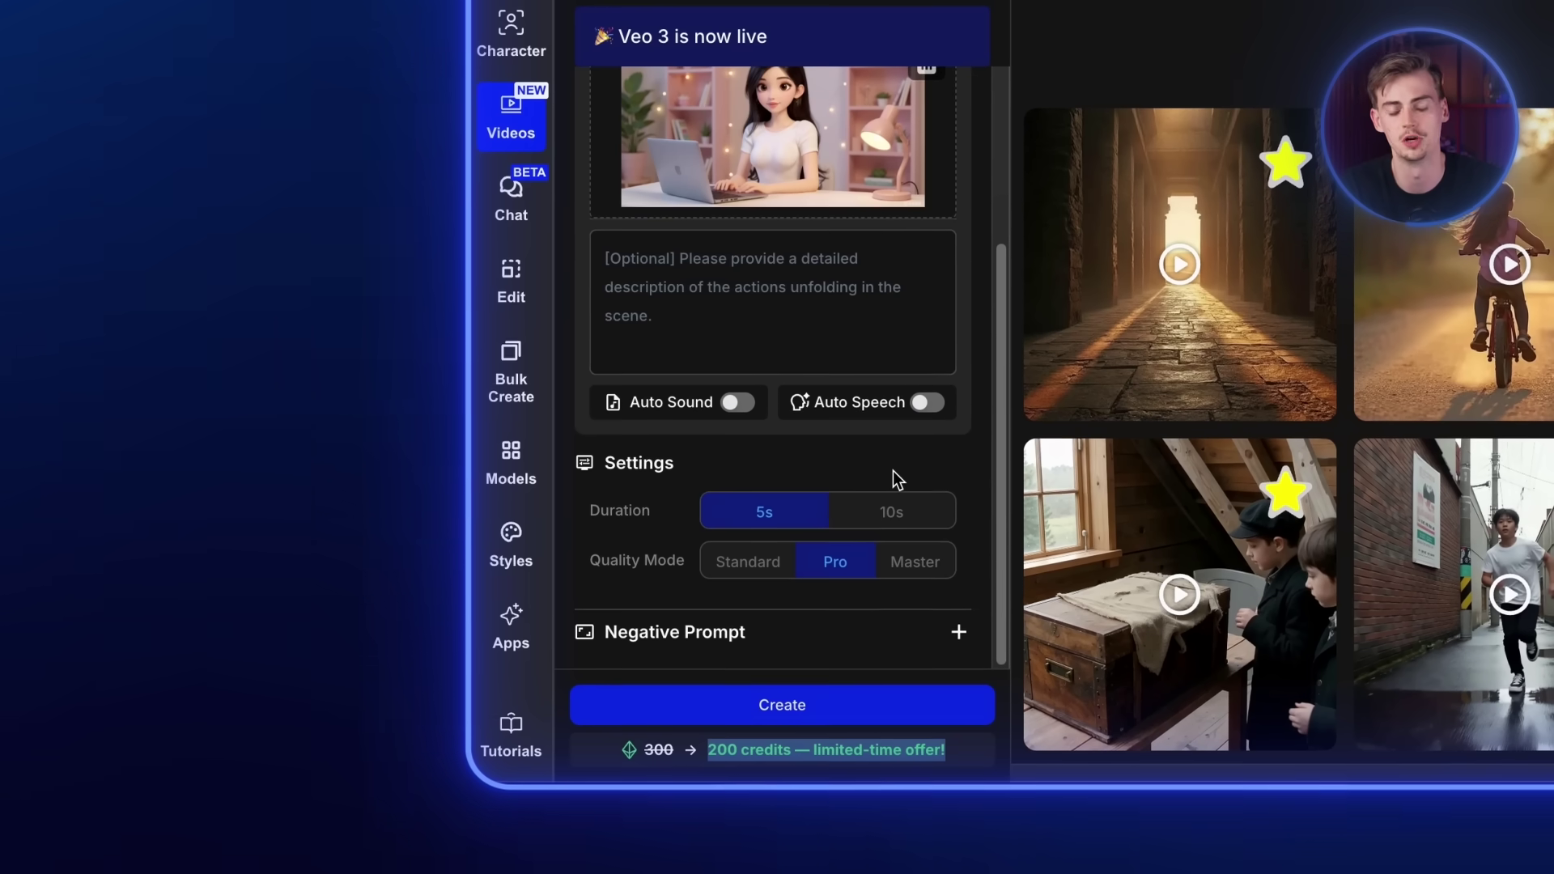
- Paste the static-shot motion prompt of the girl waving and talking
scroll(802, 365, up, 2)
click(759, 321)
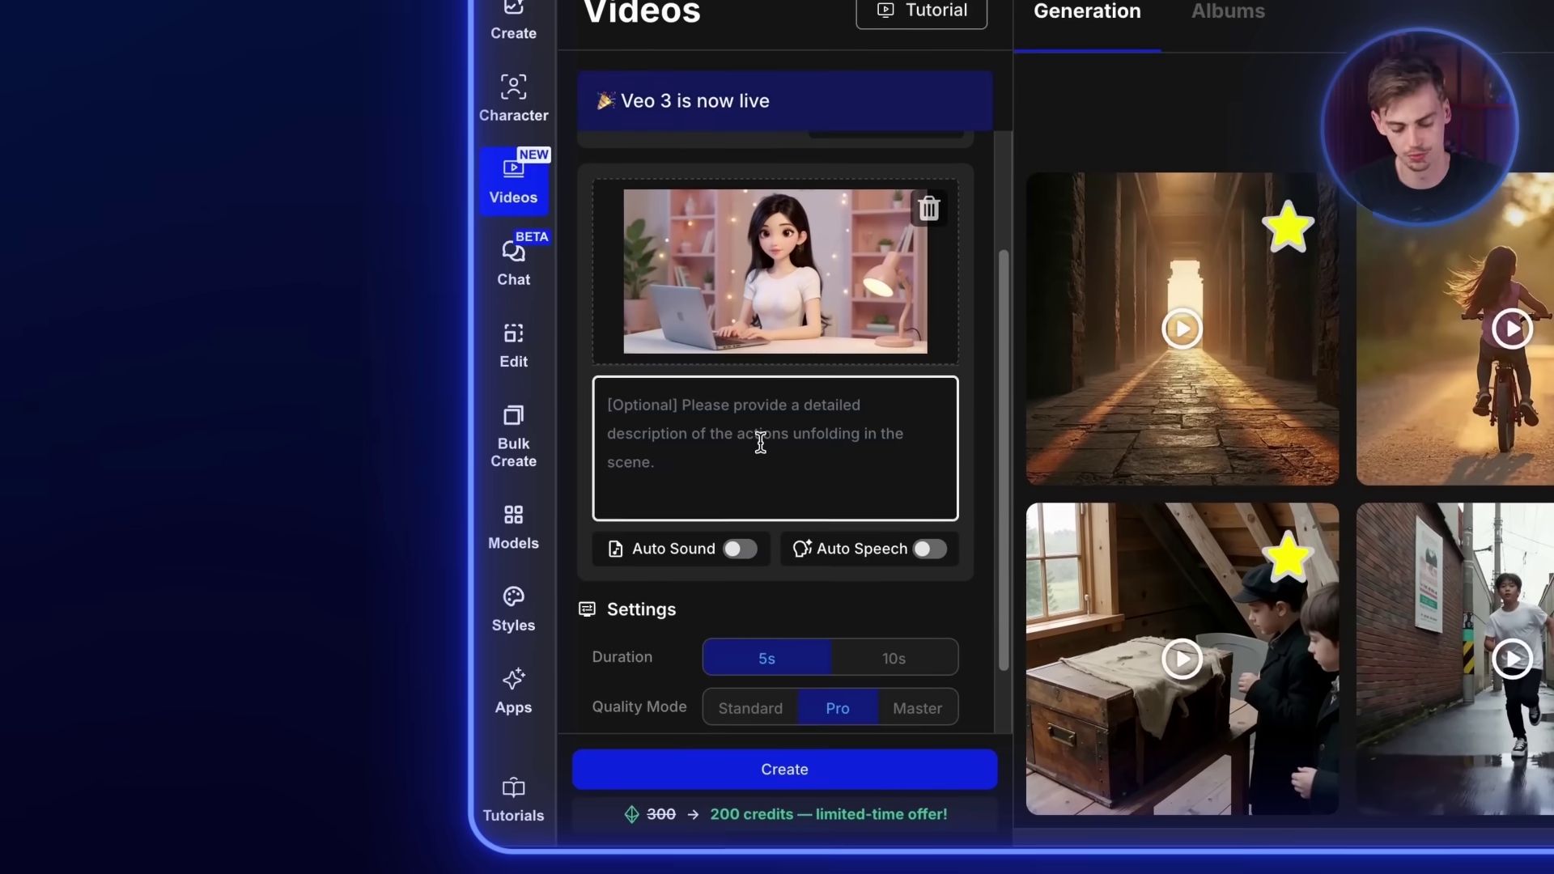
key(ctrl+v)
scroll(761, 453, up, 3)
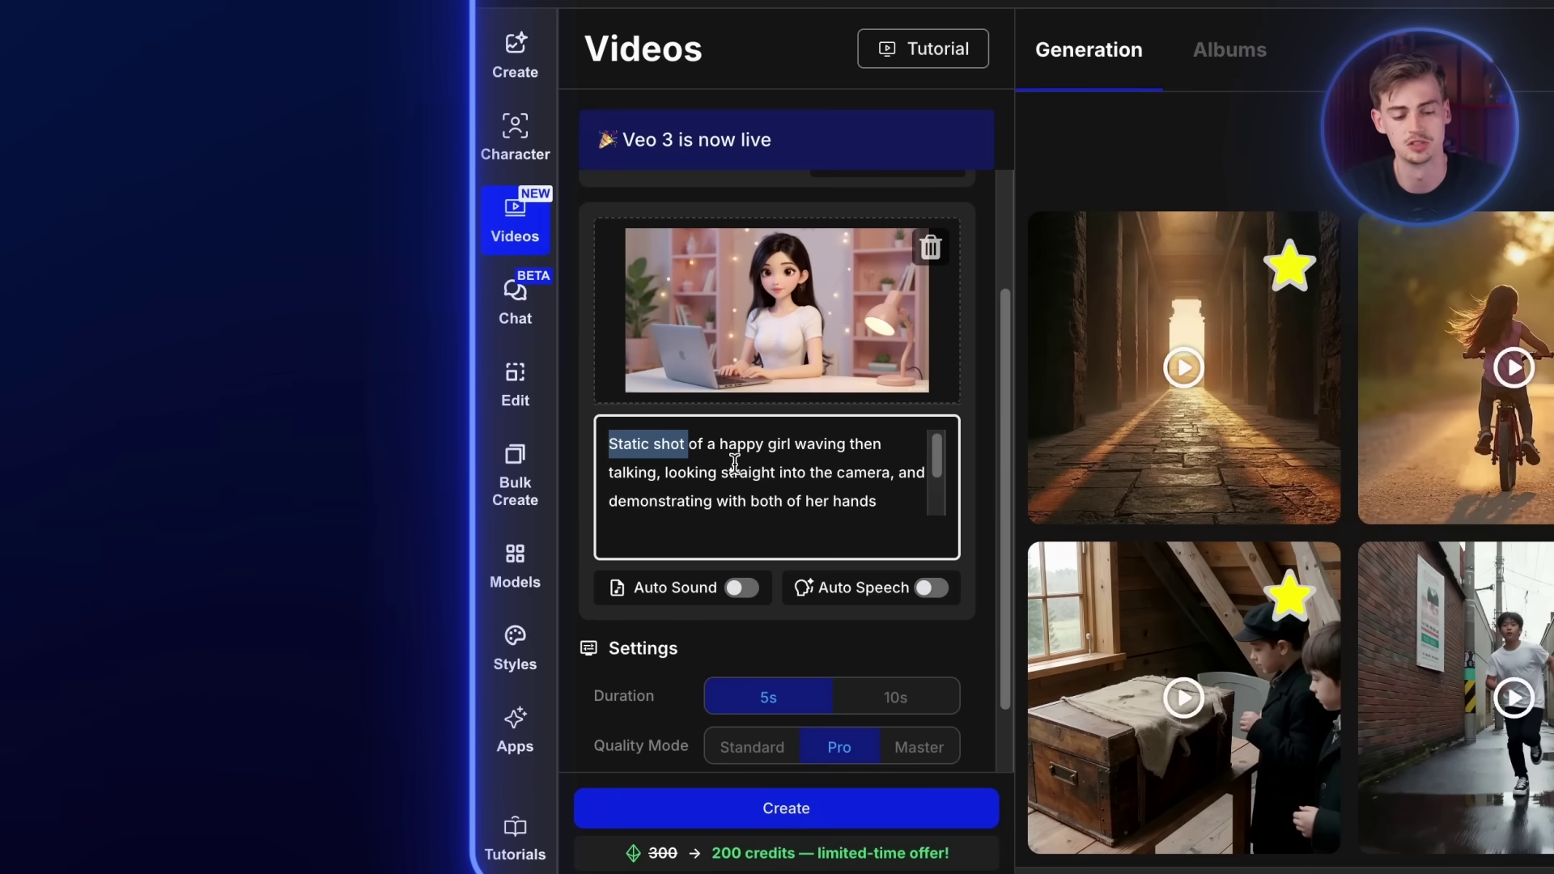
scroll(734, 462, down, 2)
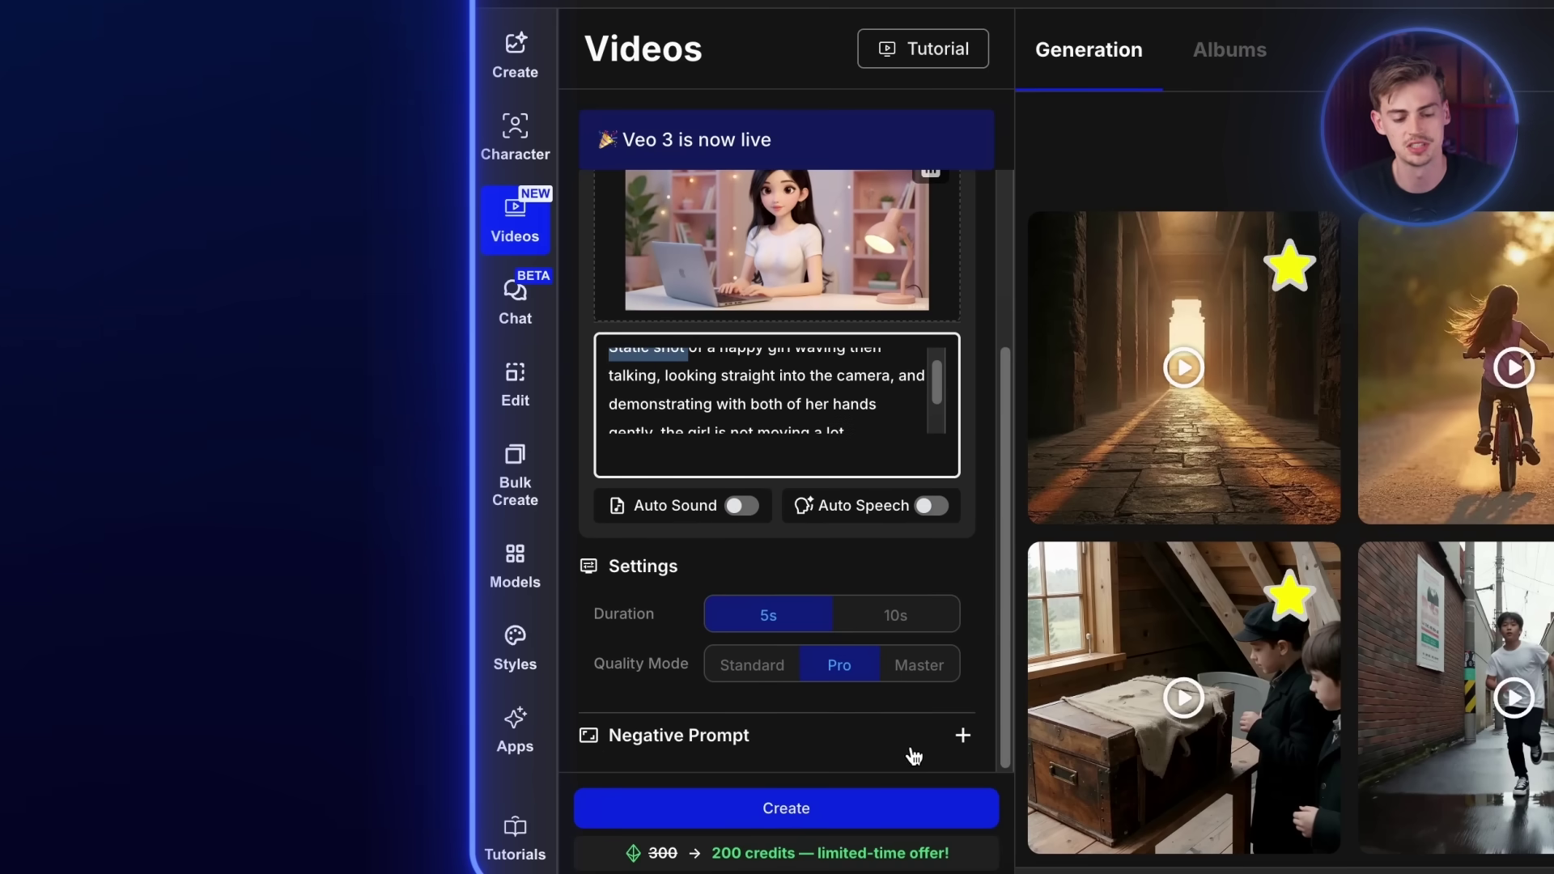
scroll(645, 607, down, 2)
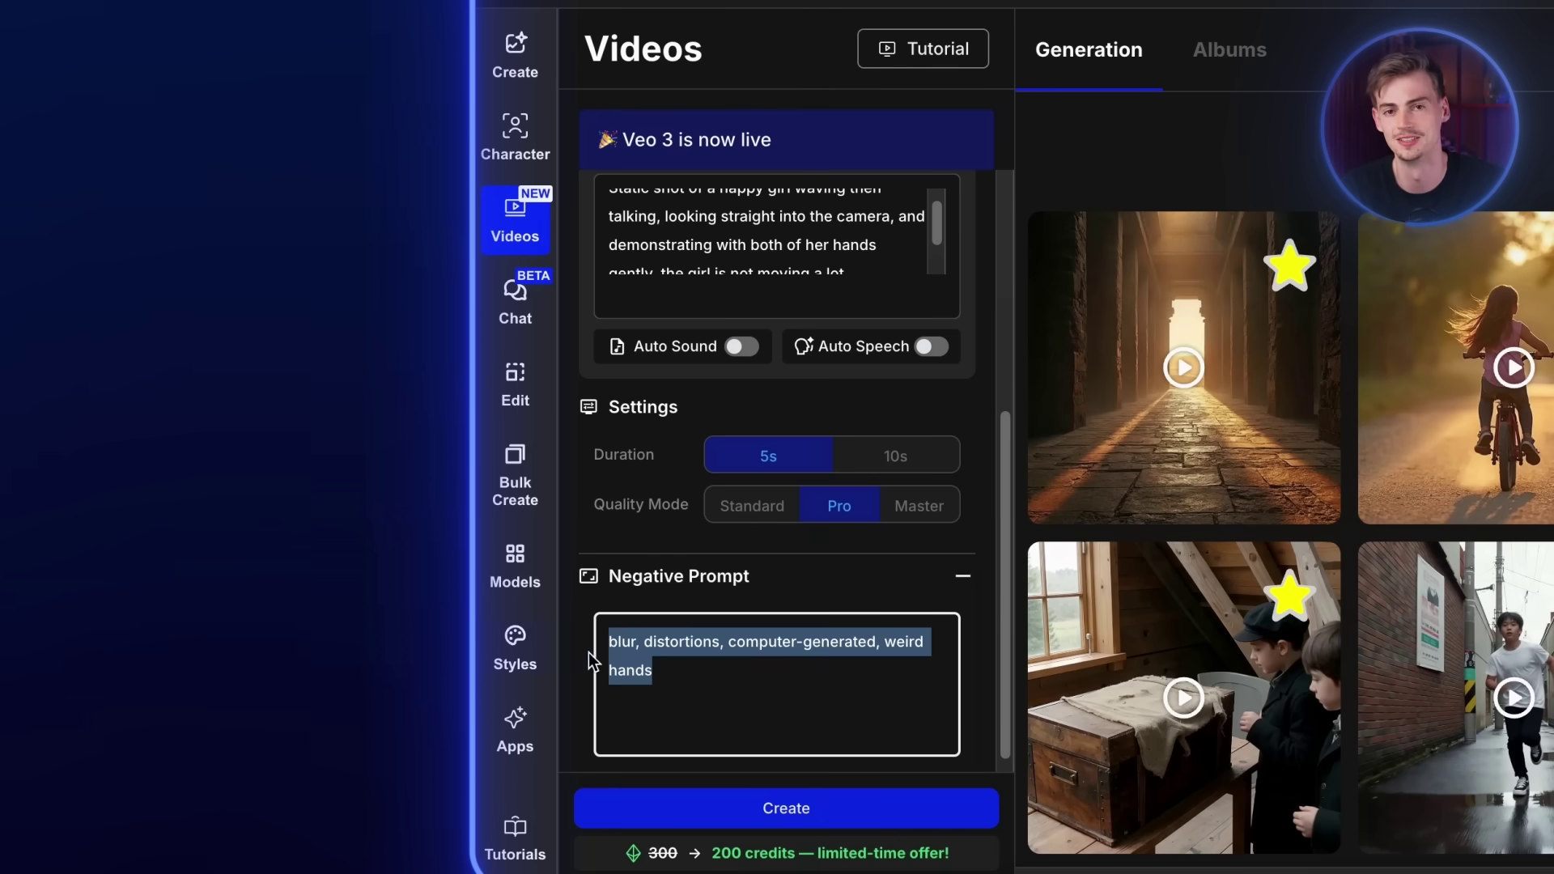
- Generate the 5s Pro Kling 2.1 waving clip and play it back
click(776, 806)
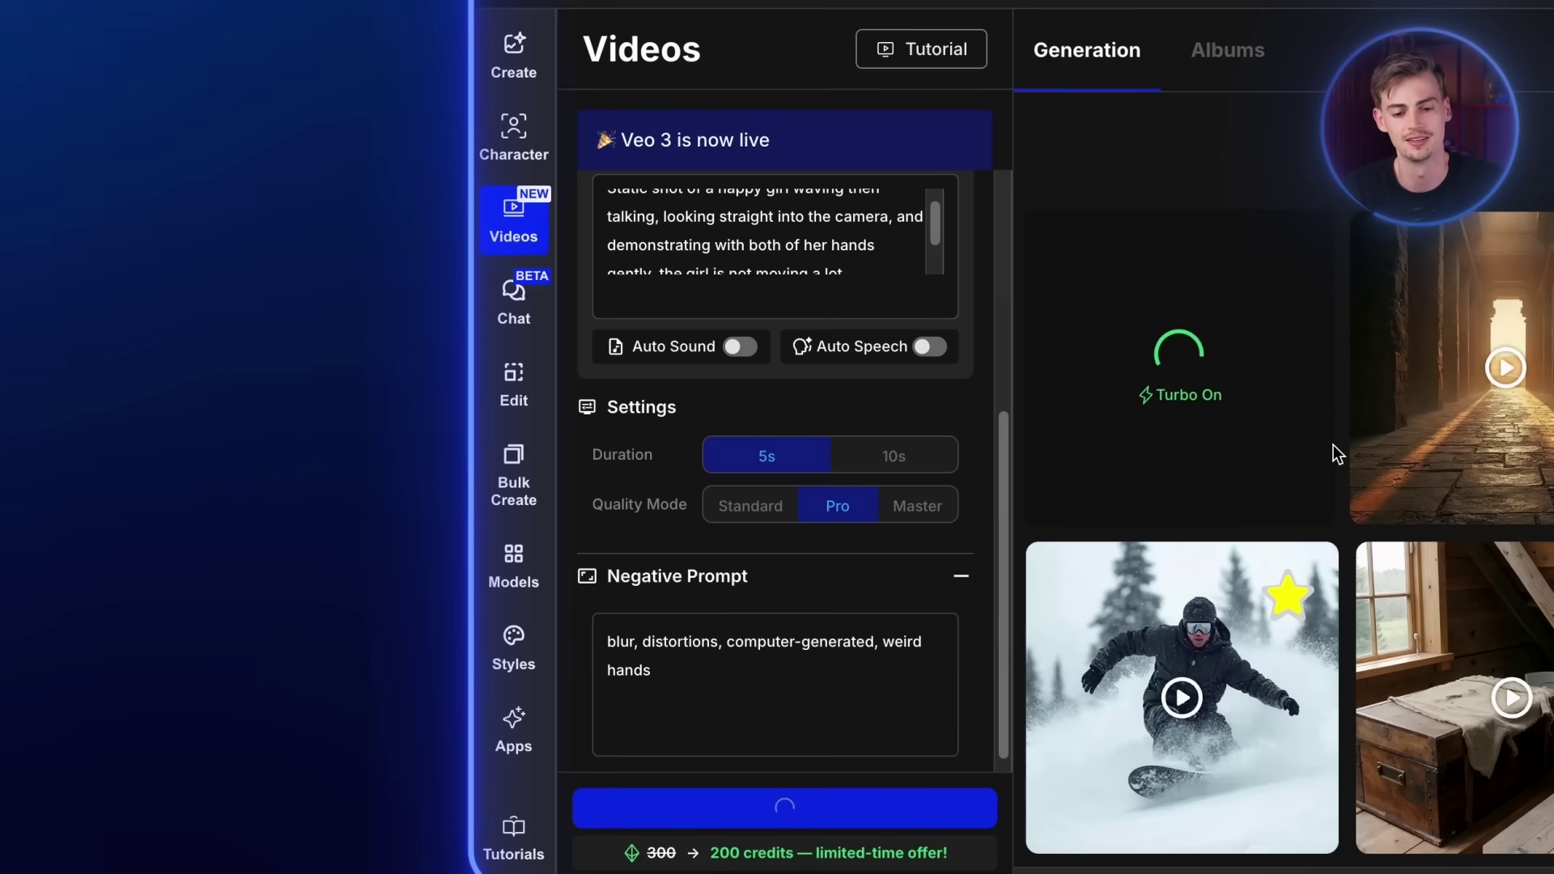
click(1337, 448)
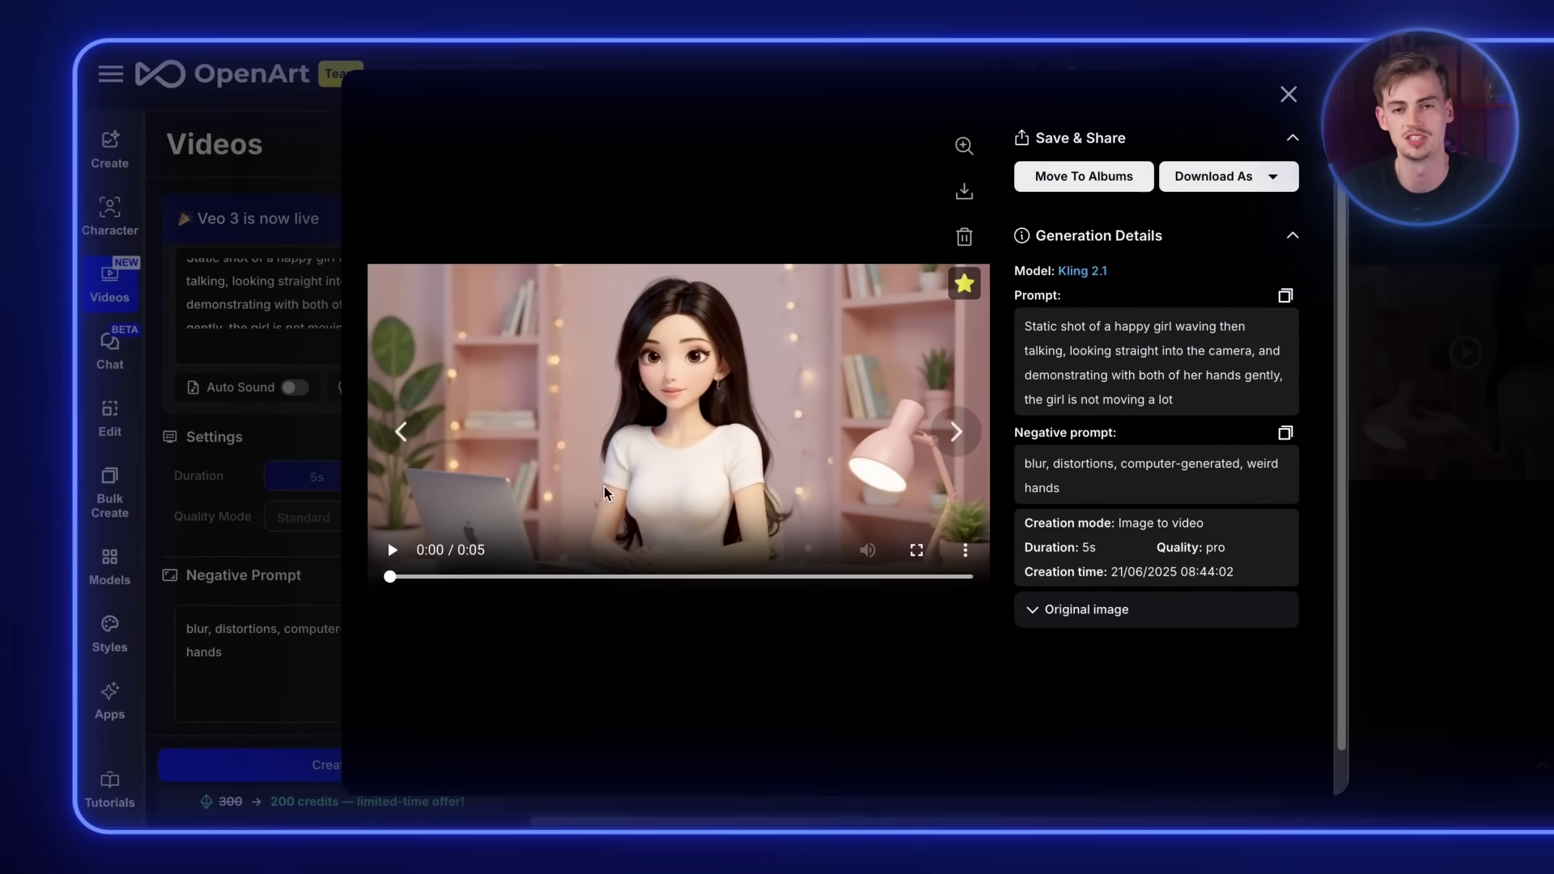
click(352, 551)
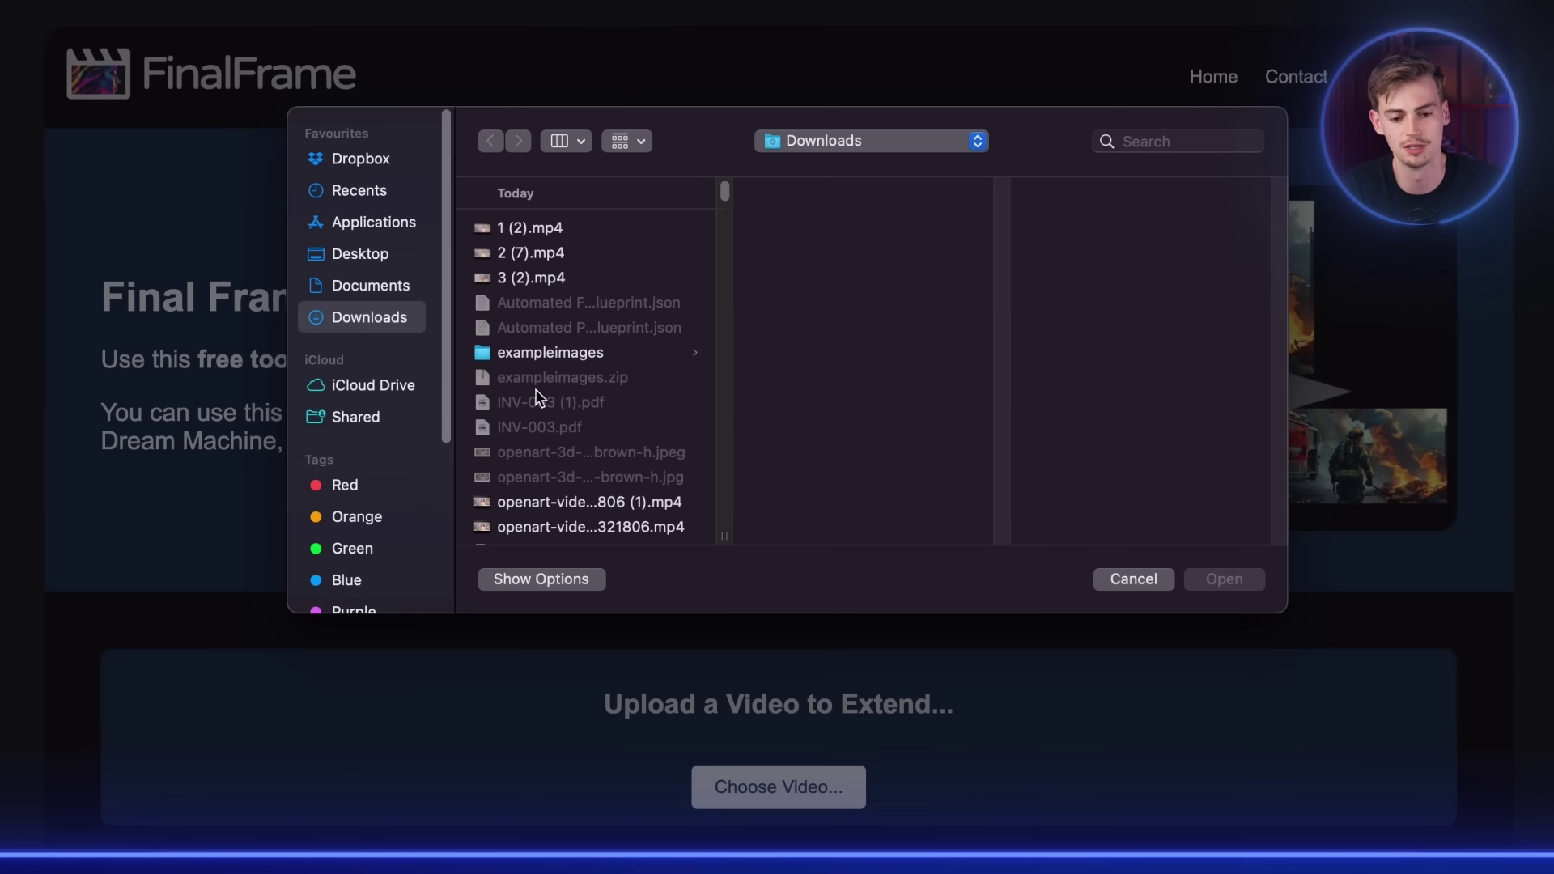
- Load the downloaded OpenArt clip into FinalFrame to extract its last four frames
scroll(566, 477, down, 1)
double_click(571, 478)
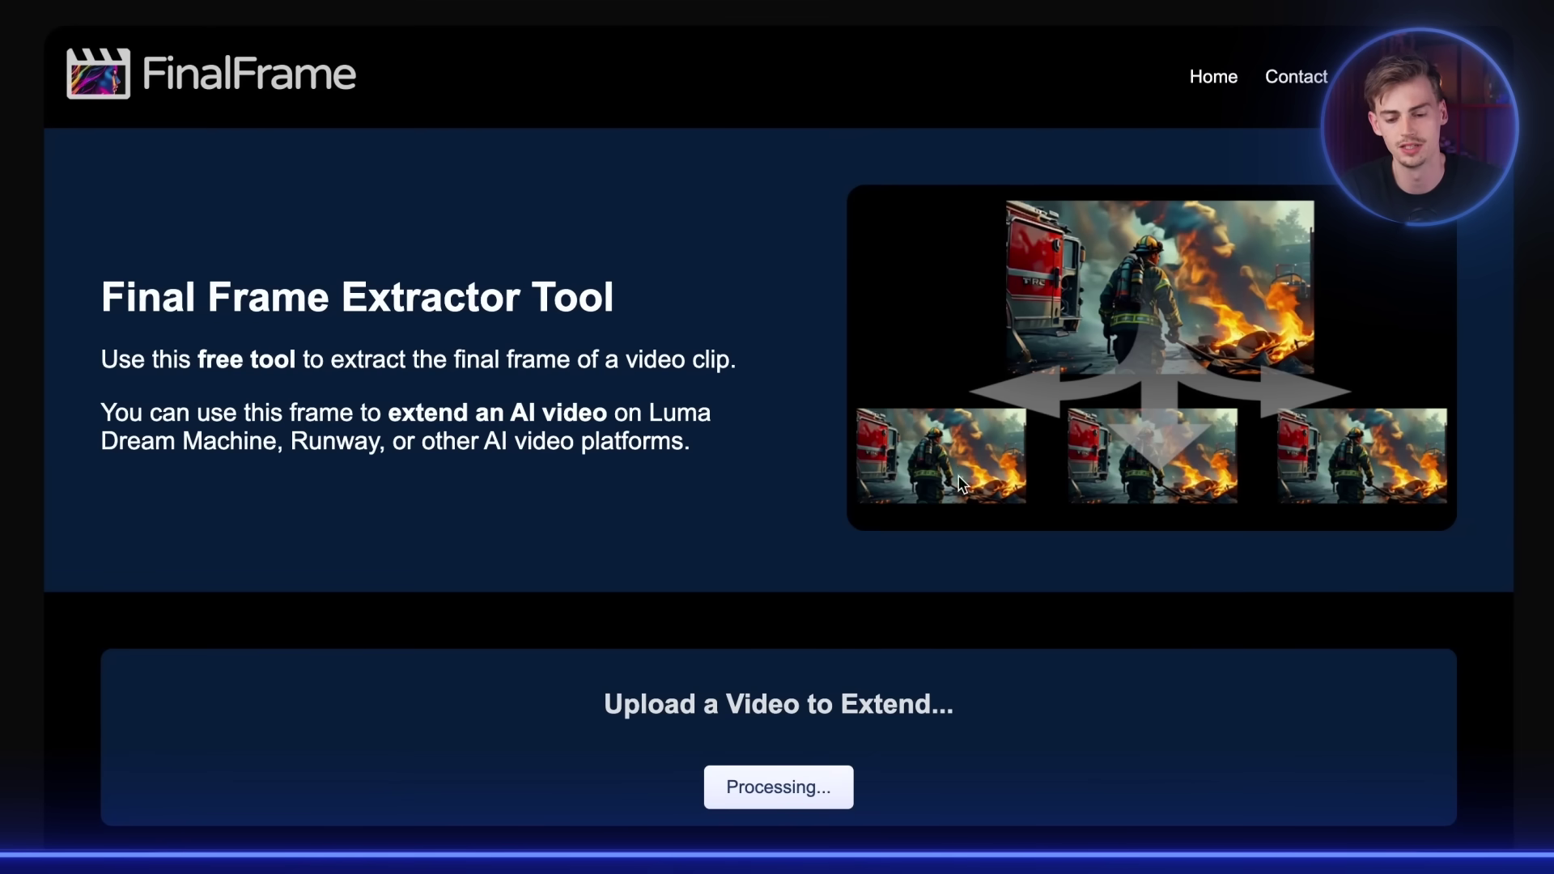
scroll(496, 489, down, 5)
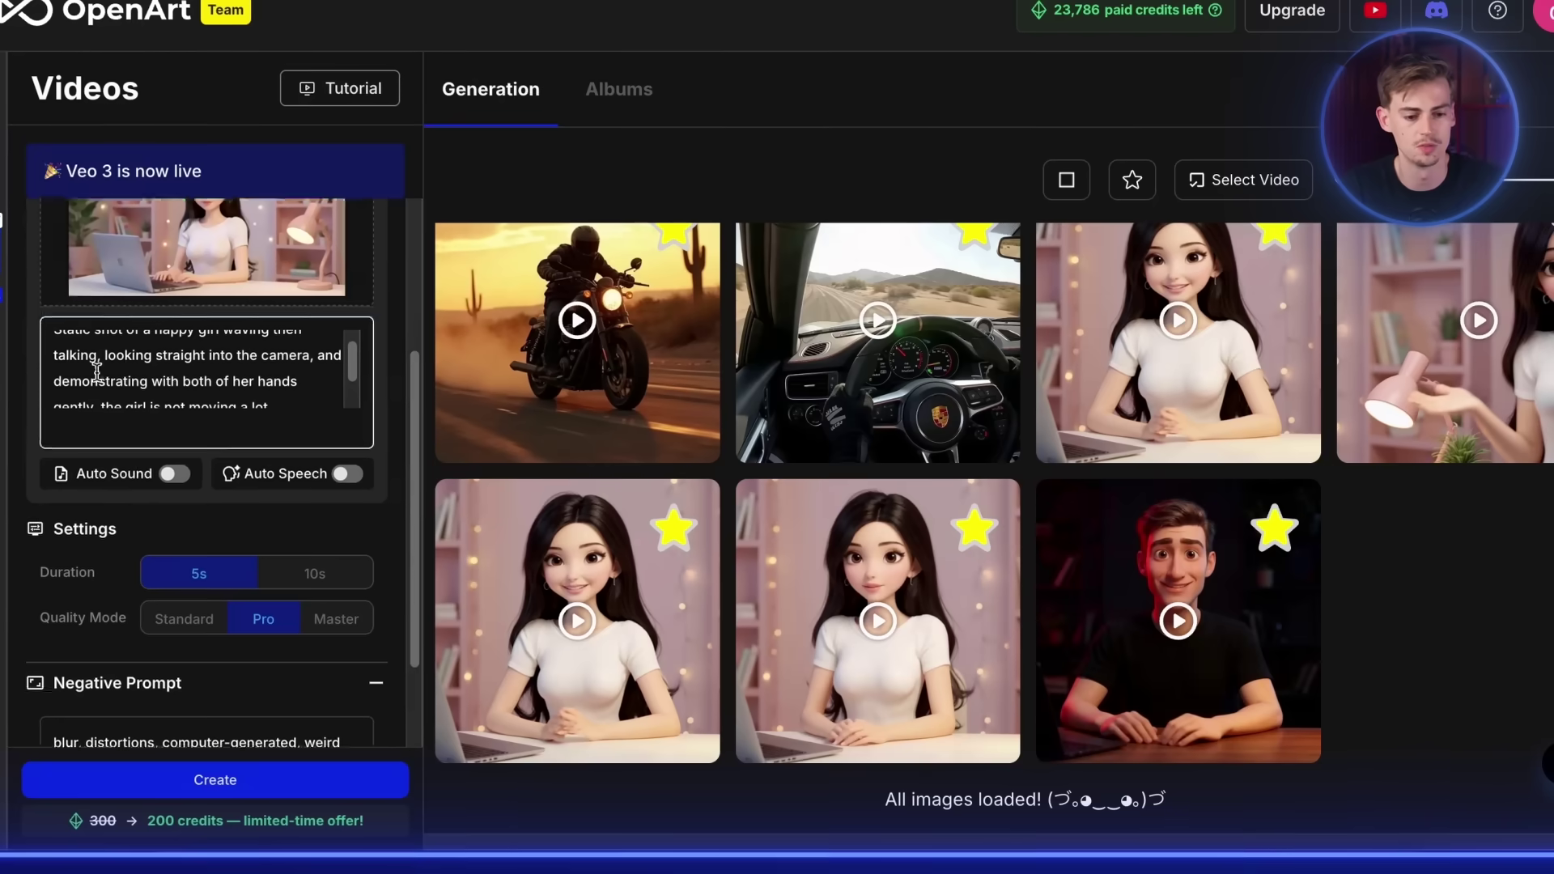
- Replace the video's start image with the extracted final-frame PNG
click(353, 419)
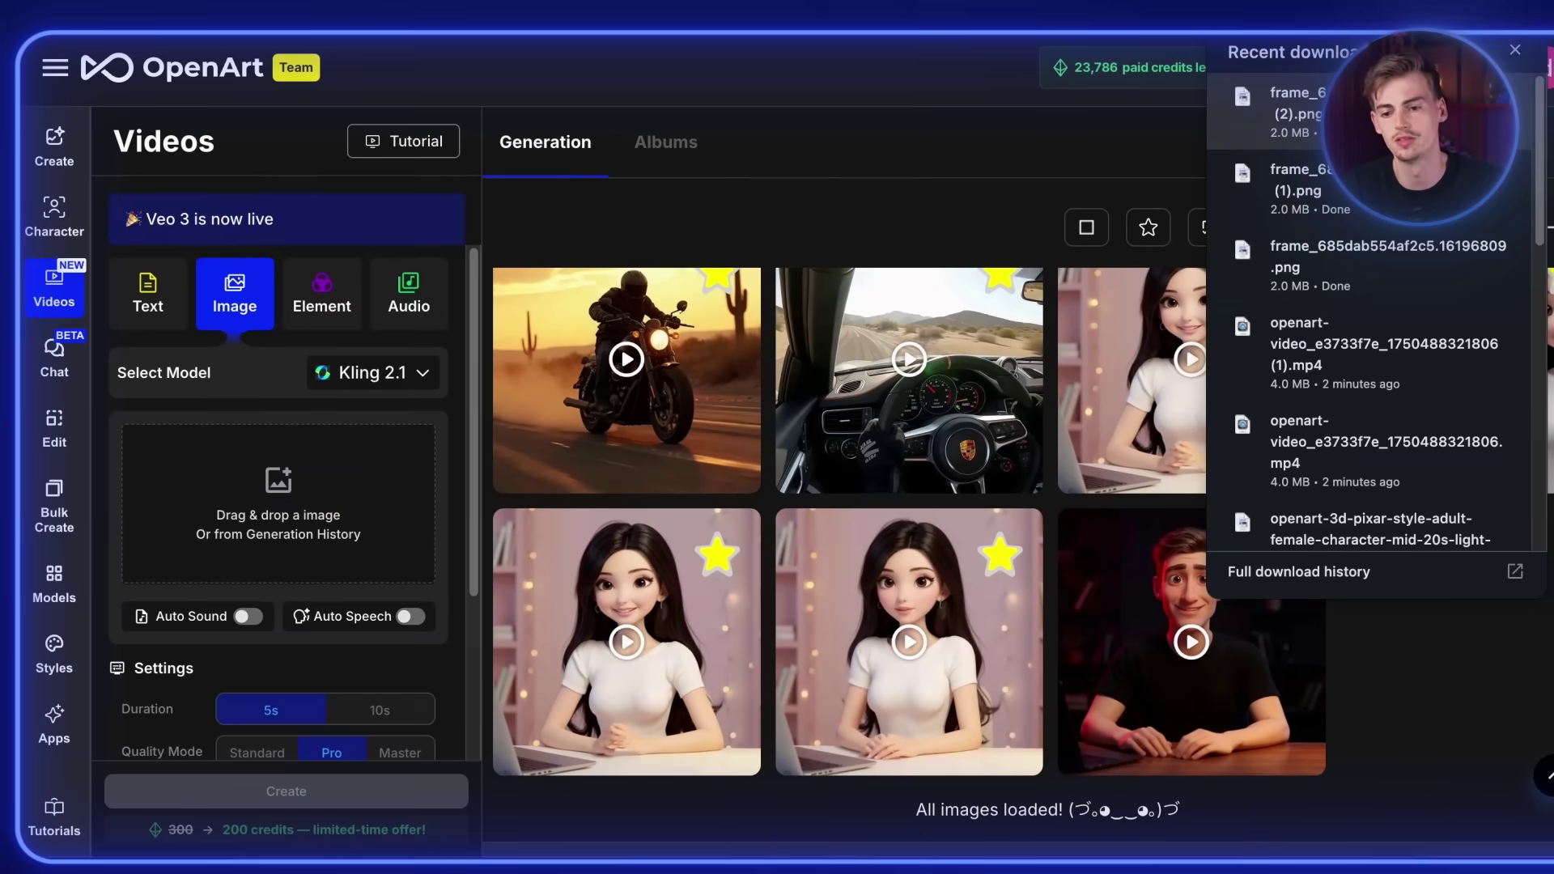
drag(259, 506, 267, 510)
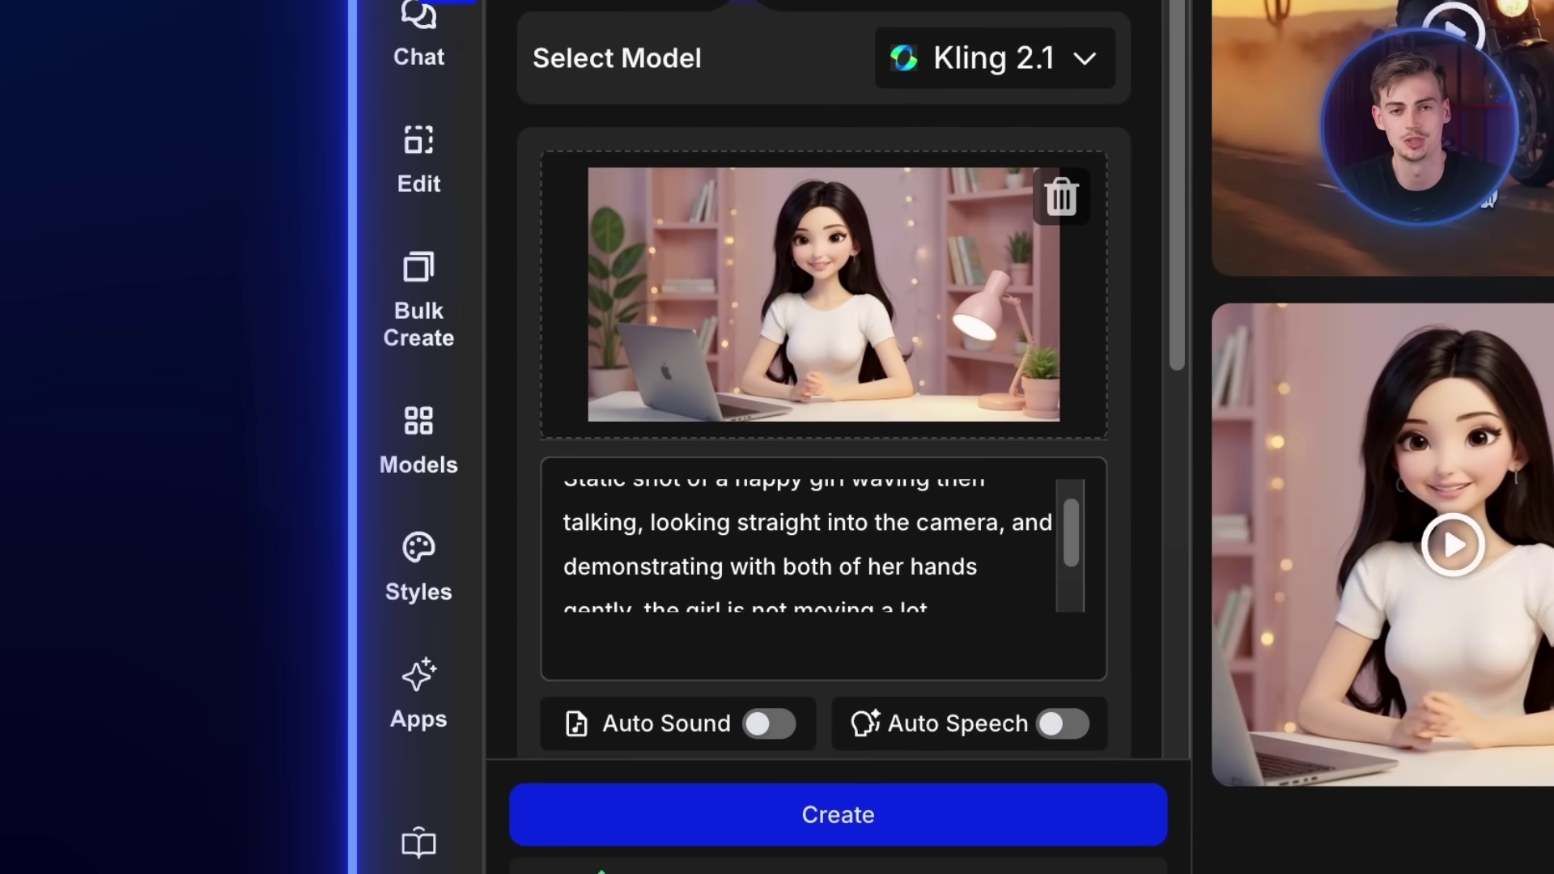
scroll(858, 324, down, 1)
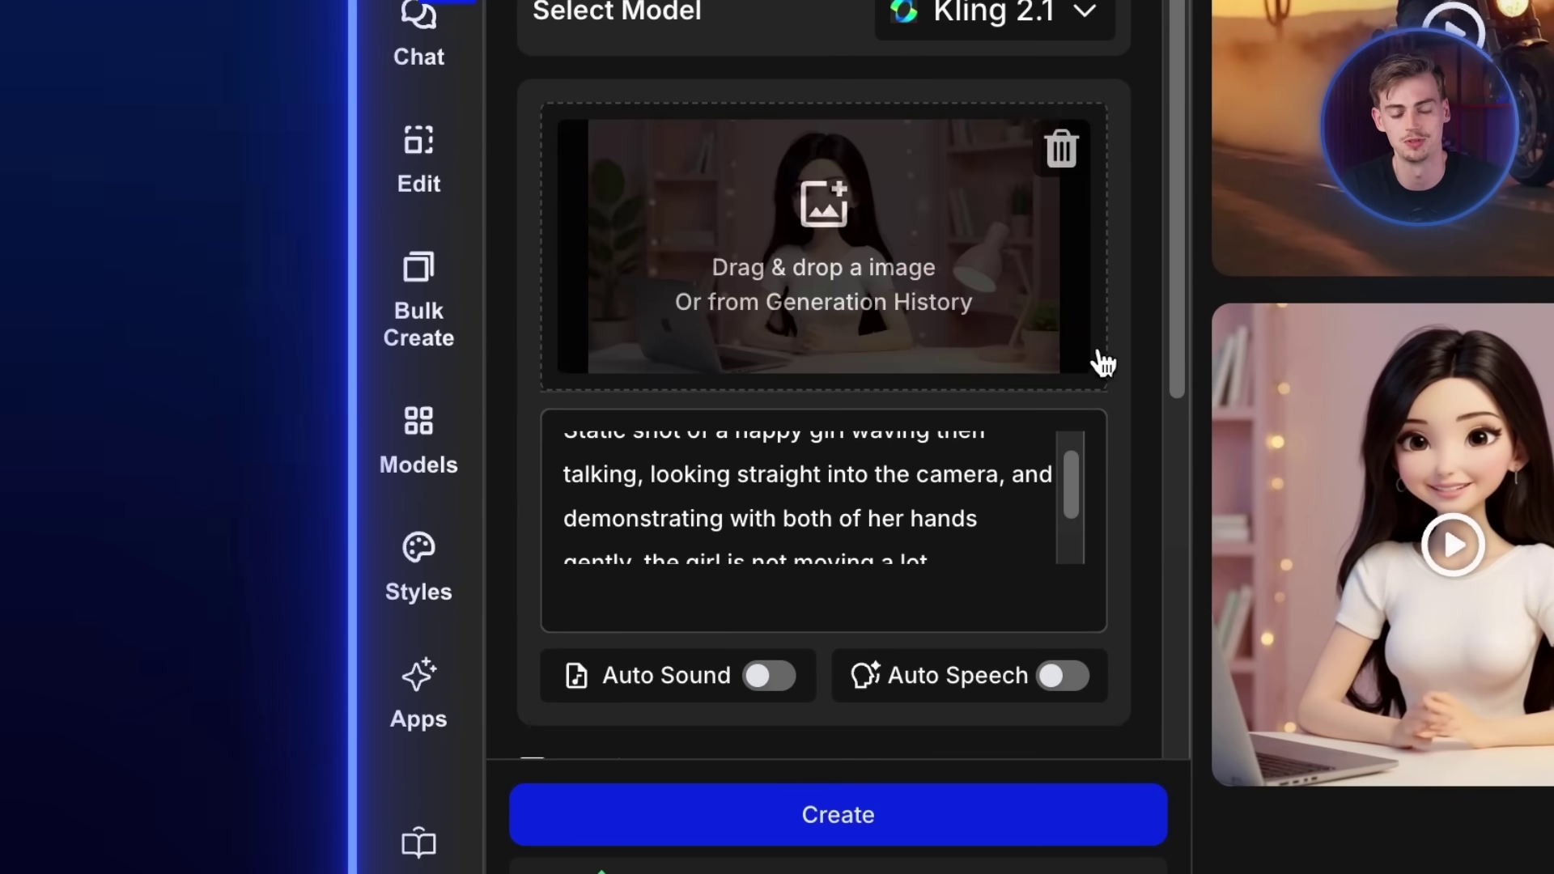
scroll(1028, 421, down, 1)
- Replace the prompt with a tracking shot of the woman walking right while talking
click(953, 488)
key(ctrl+a)
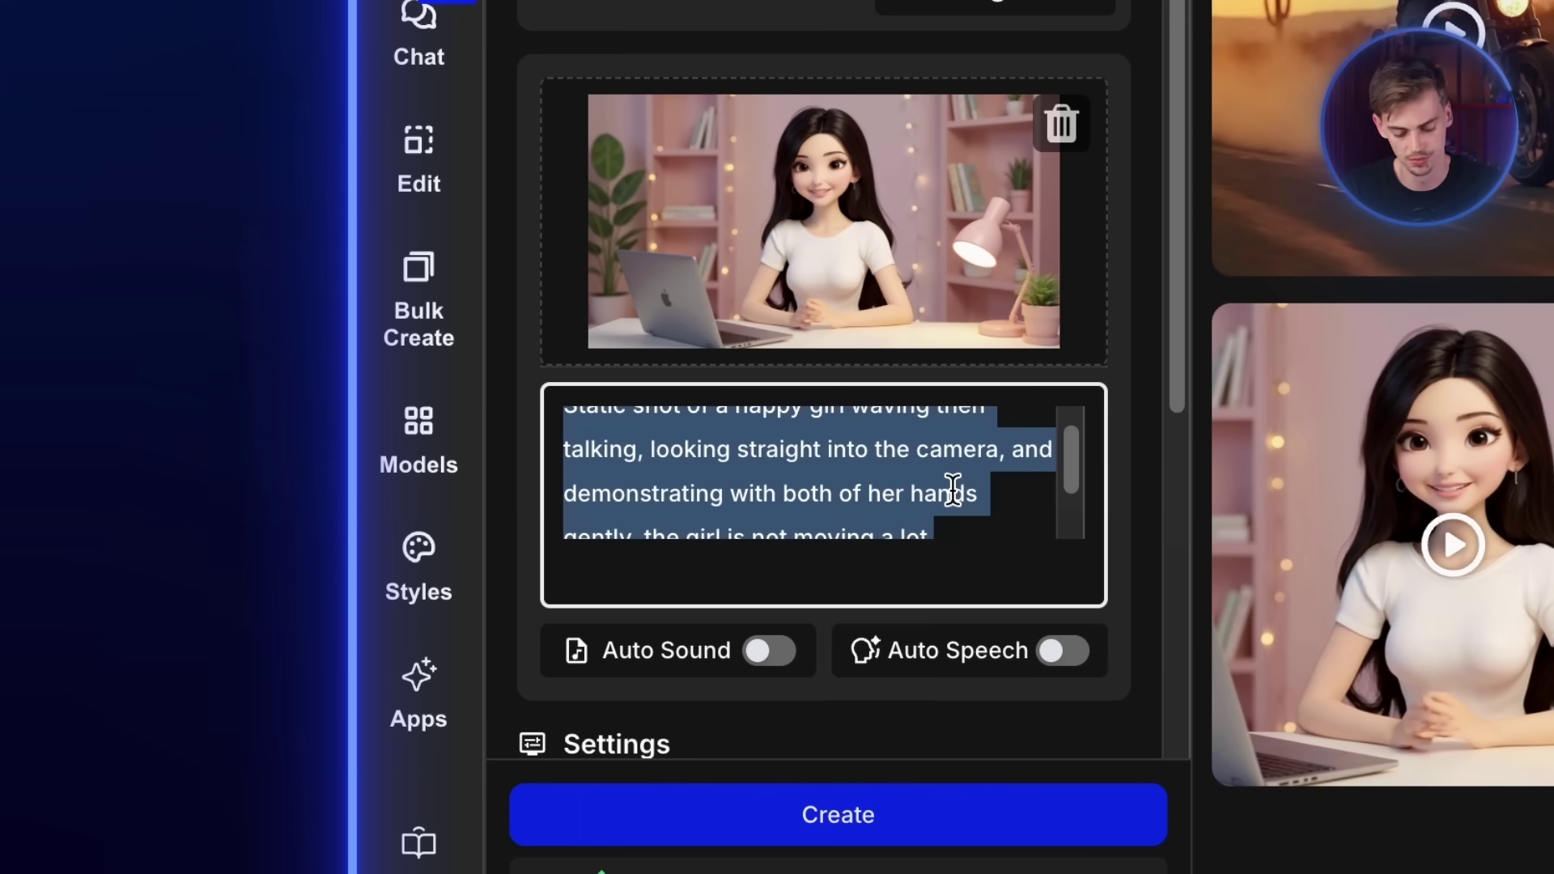
key(ctrl+v)
scroll(687, 486, up, 1)
click(696, 567)
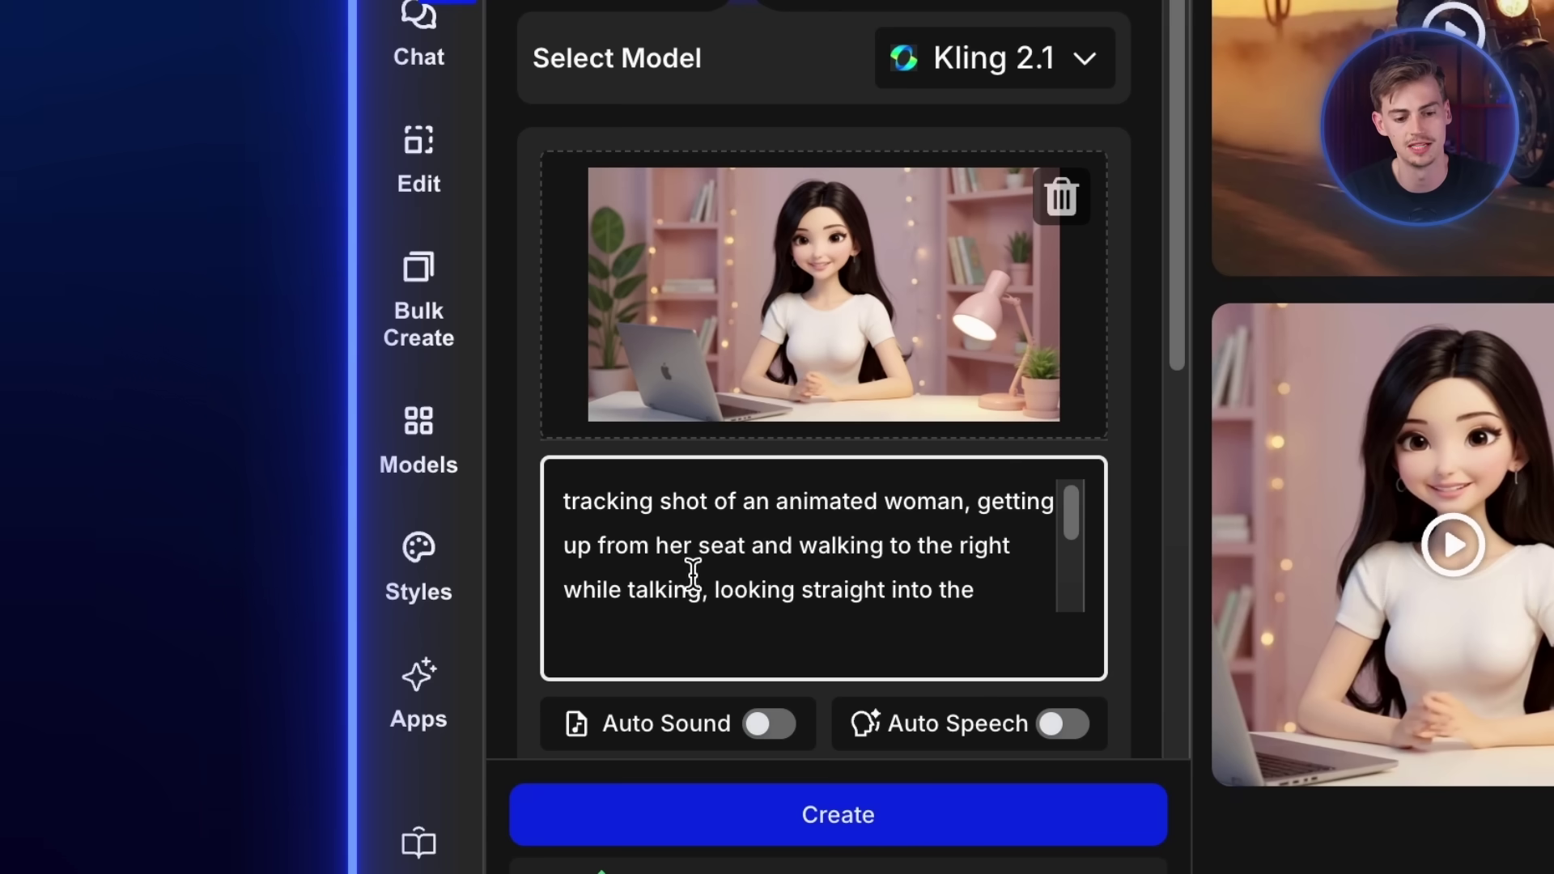
scroll(774, 565, down, 2)
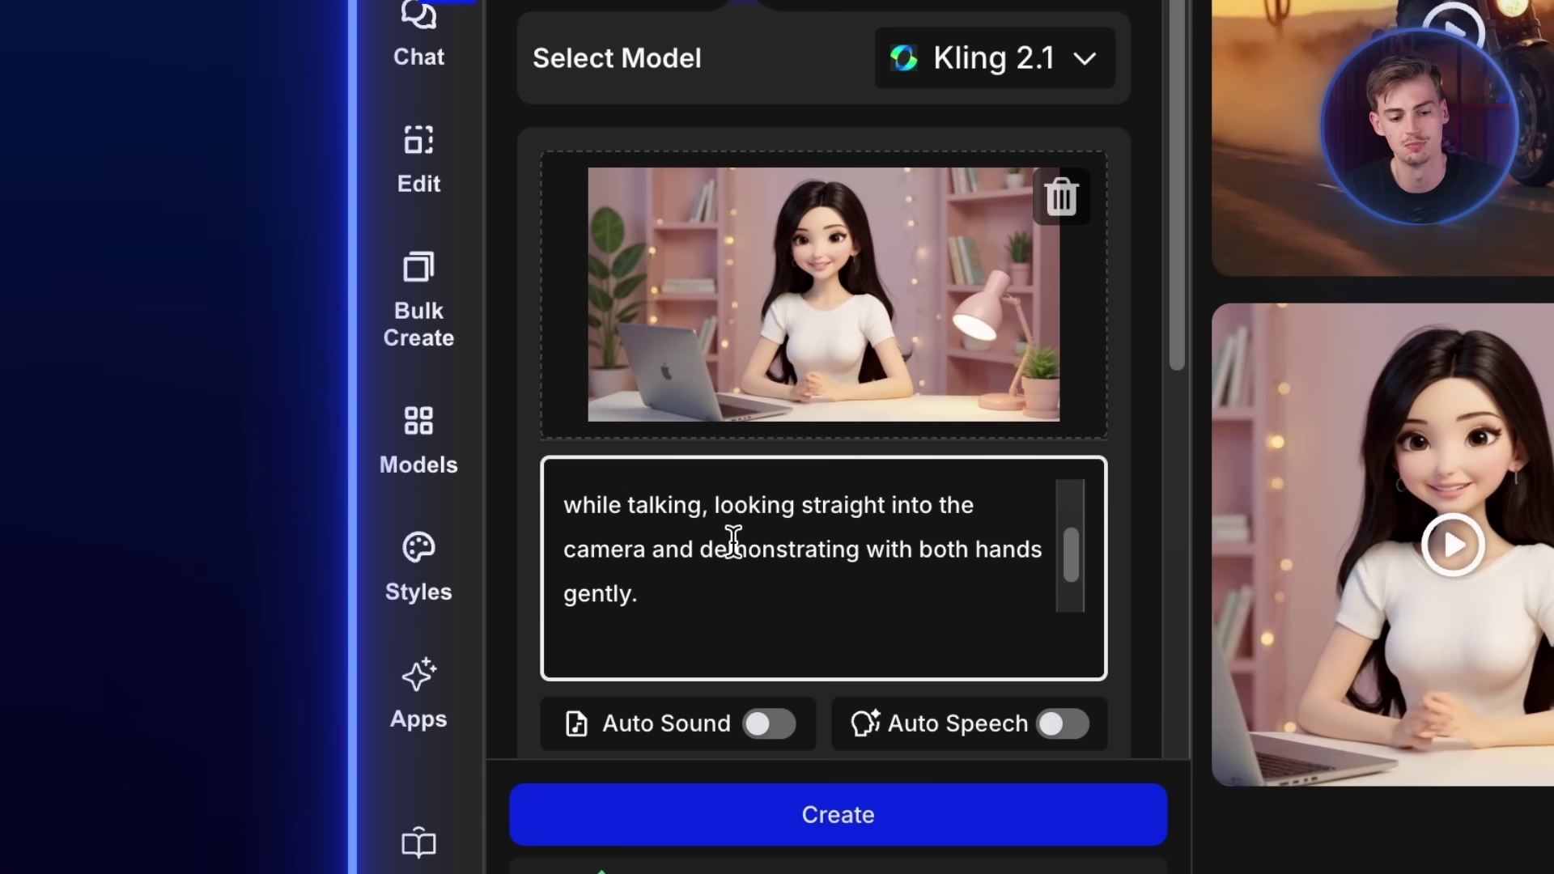
scroll(739, 540, down, 10)
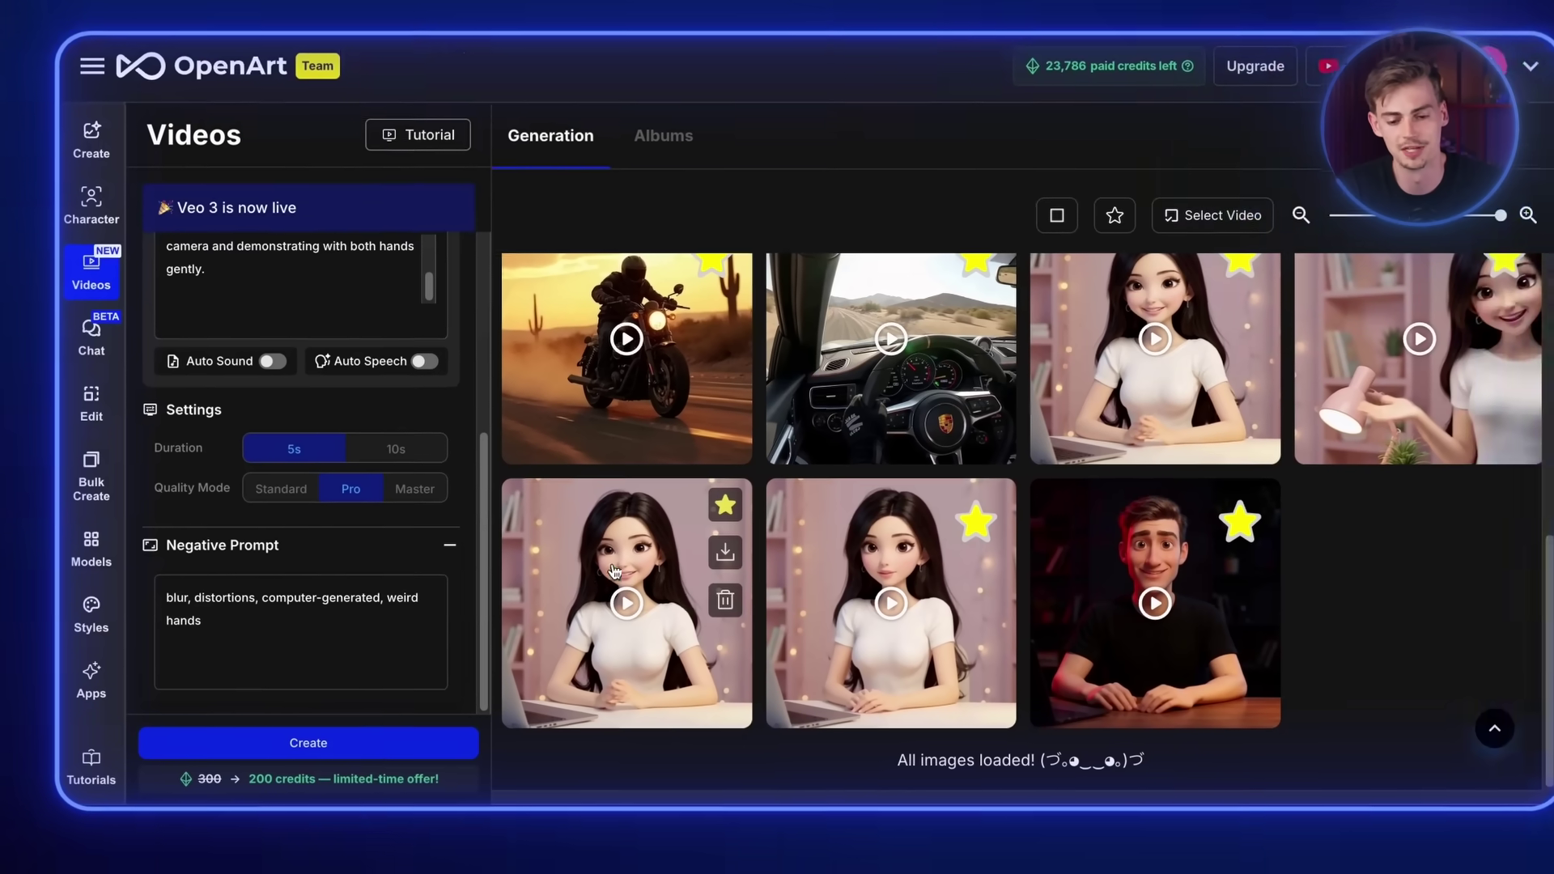
- Download the walking-woman clip and extract its final four frames in FinalFrame
click(731, 484)
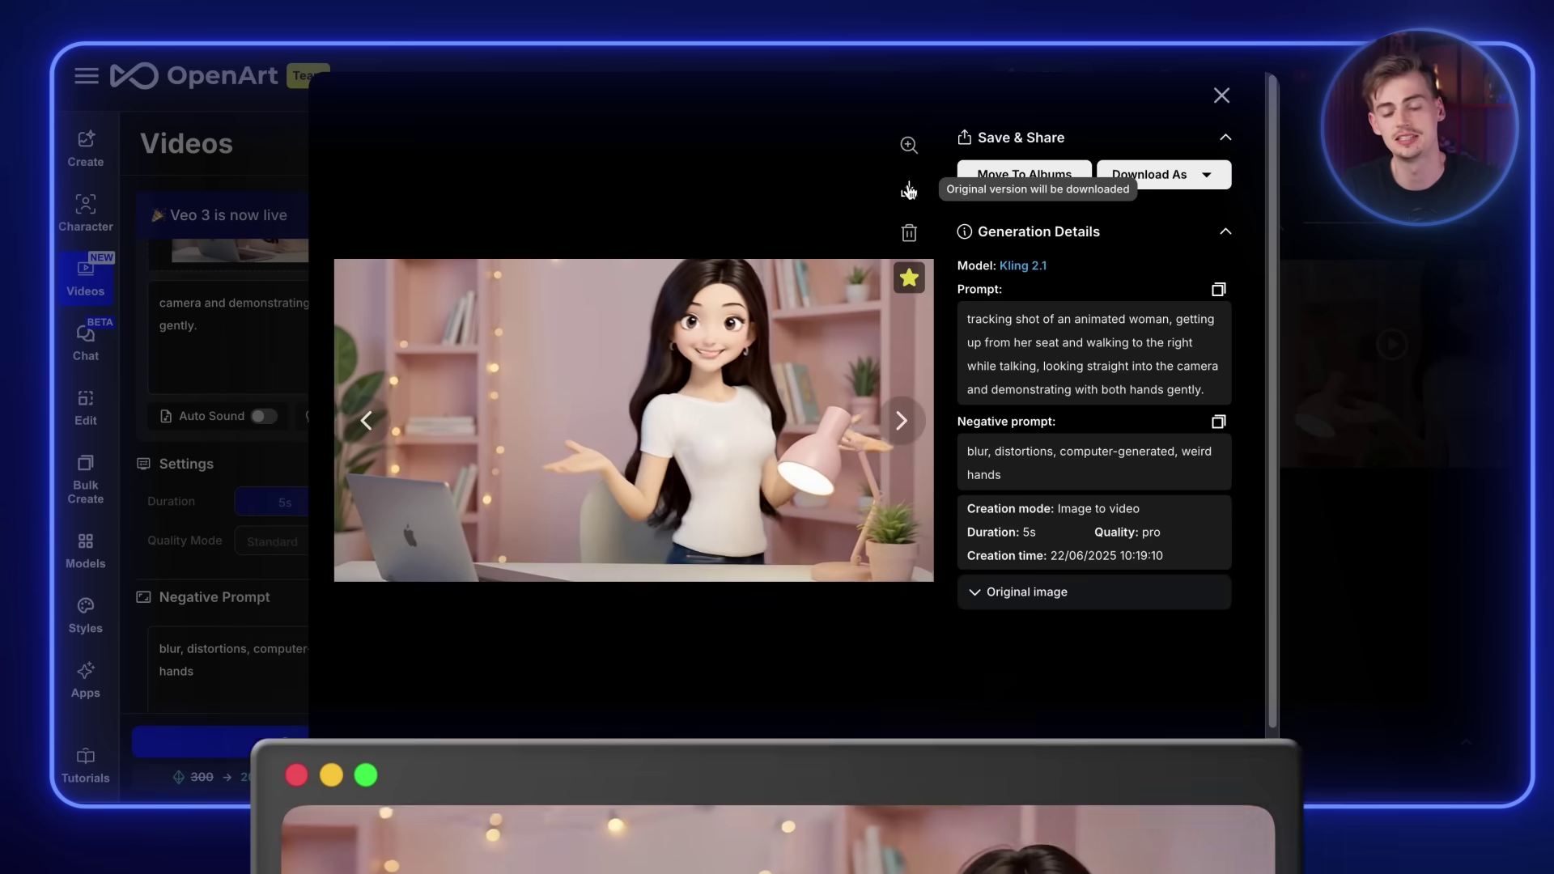
click(909, 191)
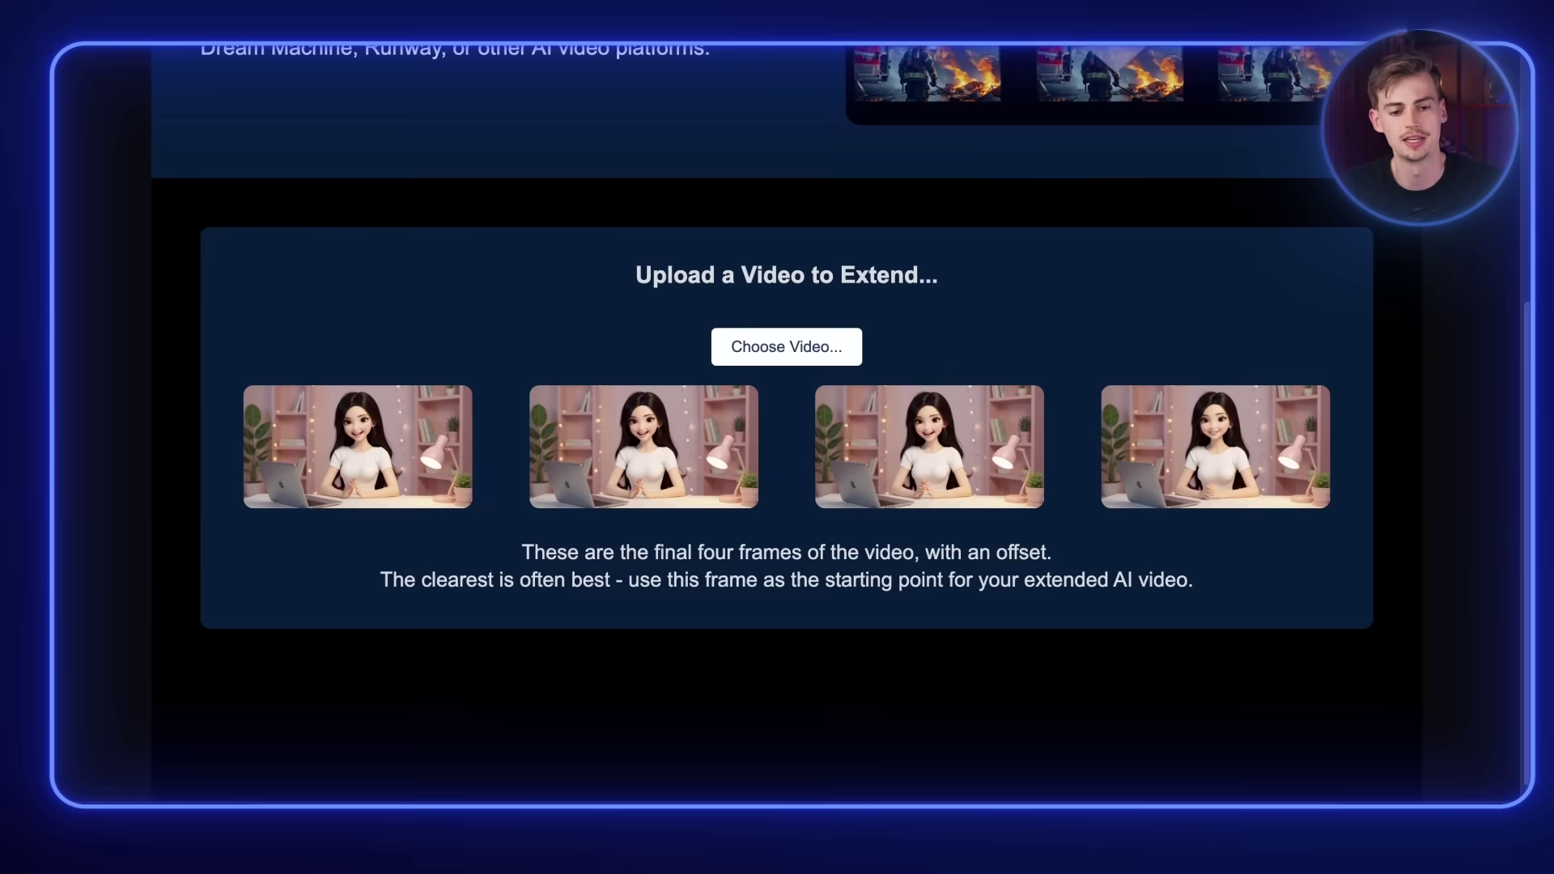
scroll(735, 403, up, 5)
scroll(715, 555, down, 3)
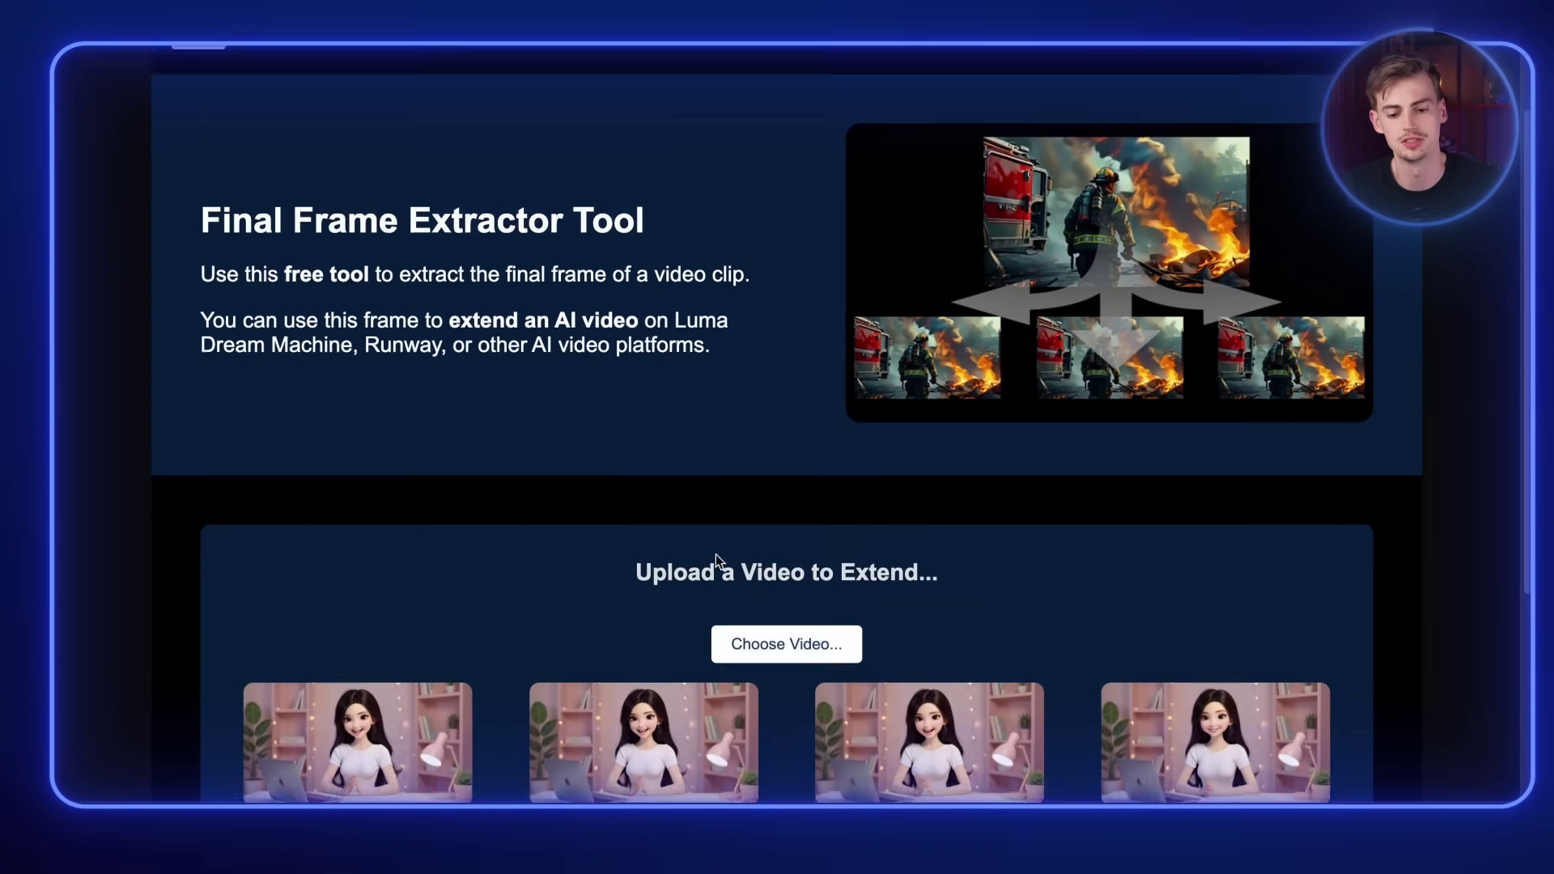
click(793, 551)
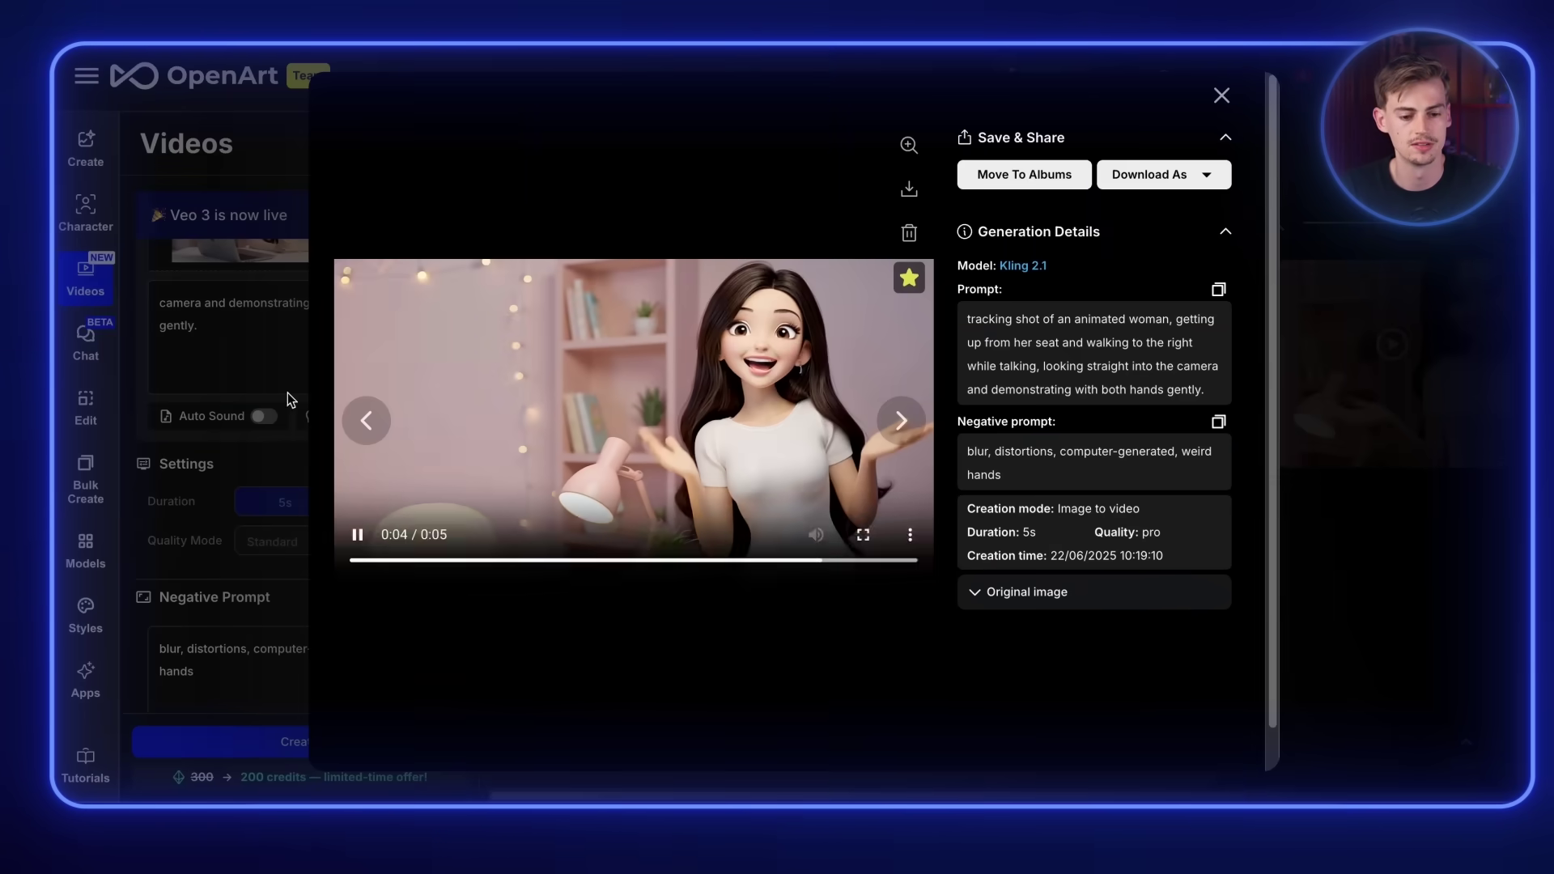
key(Escape)
- Replace the old start image and rewrite the prompt as a sunny-garden tracking shot of the woman
scroll(274, 386, up, 3)
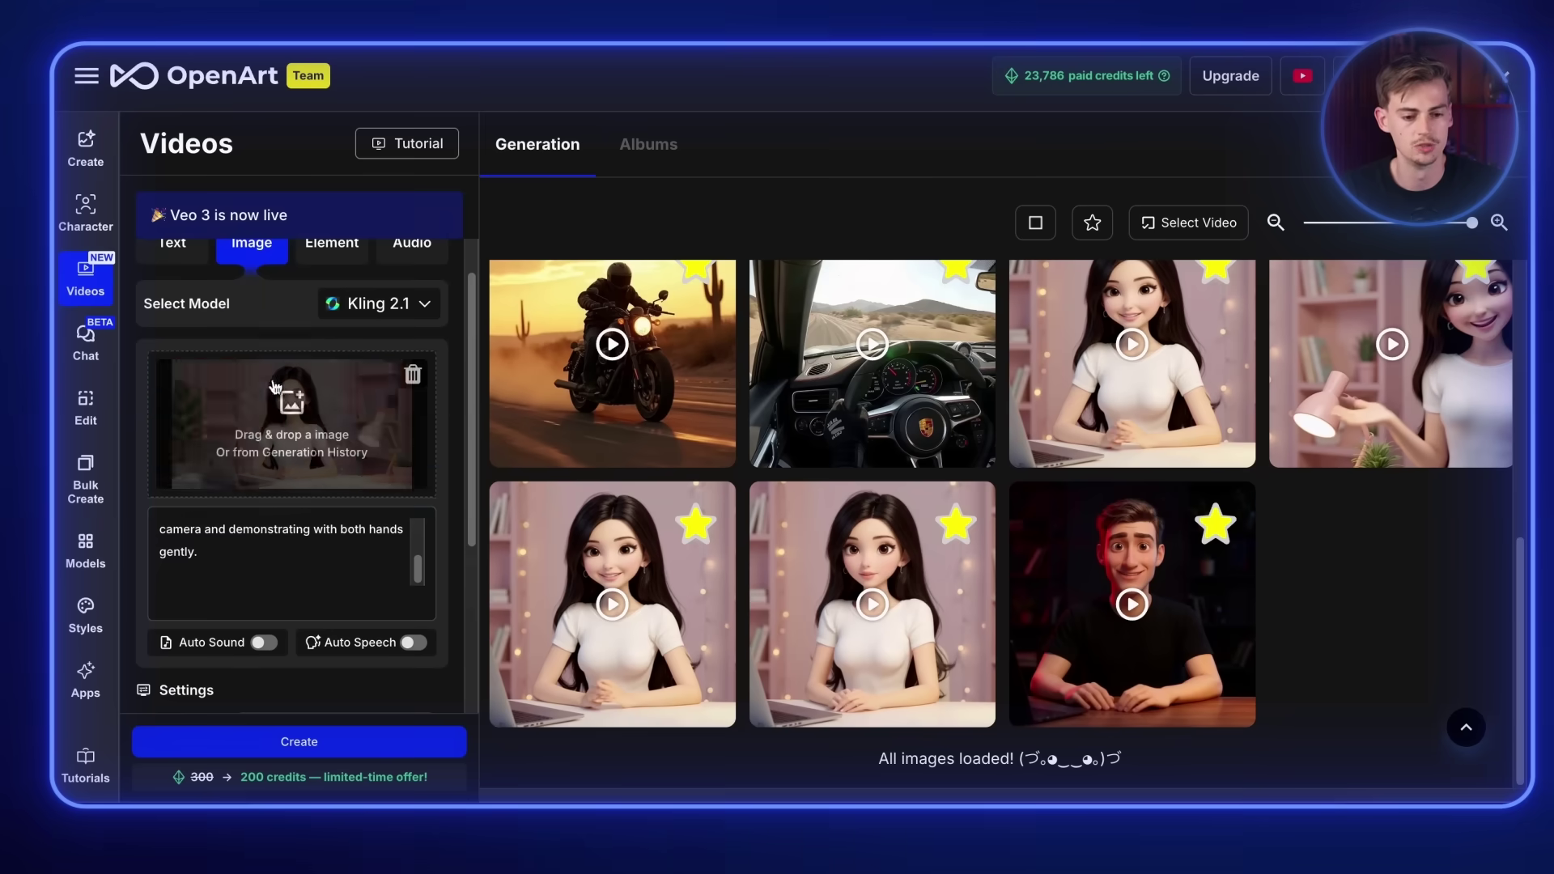
click(413, 376)
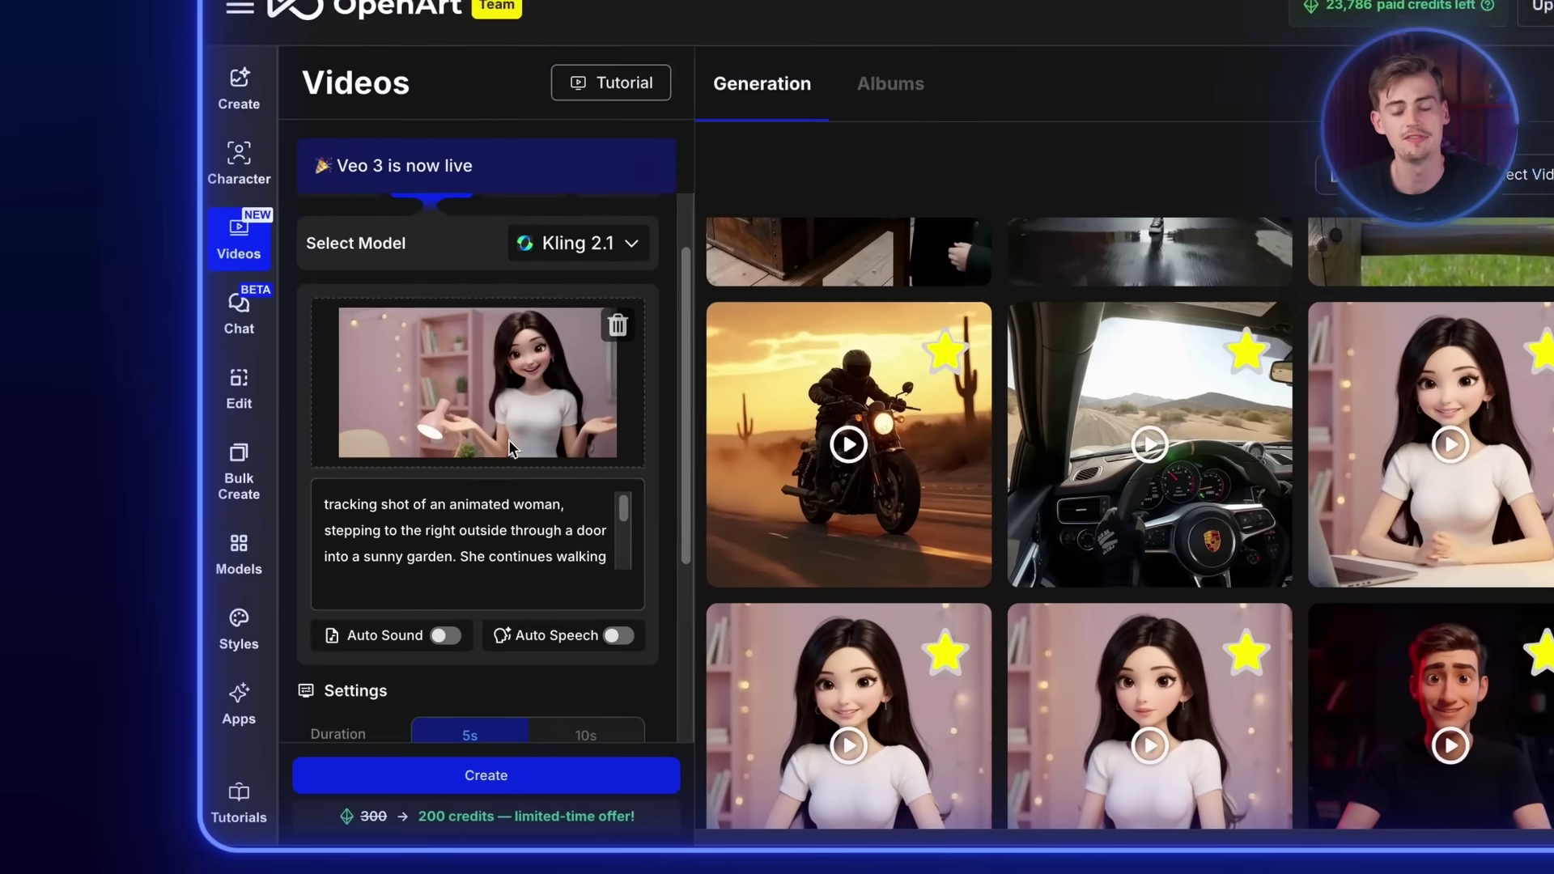
click(344, 511)
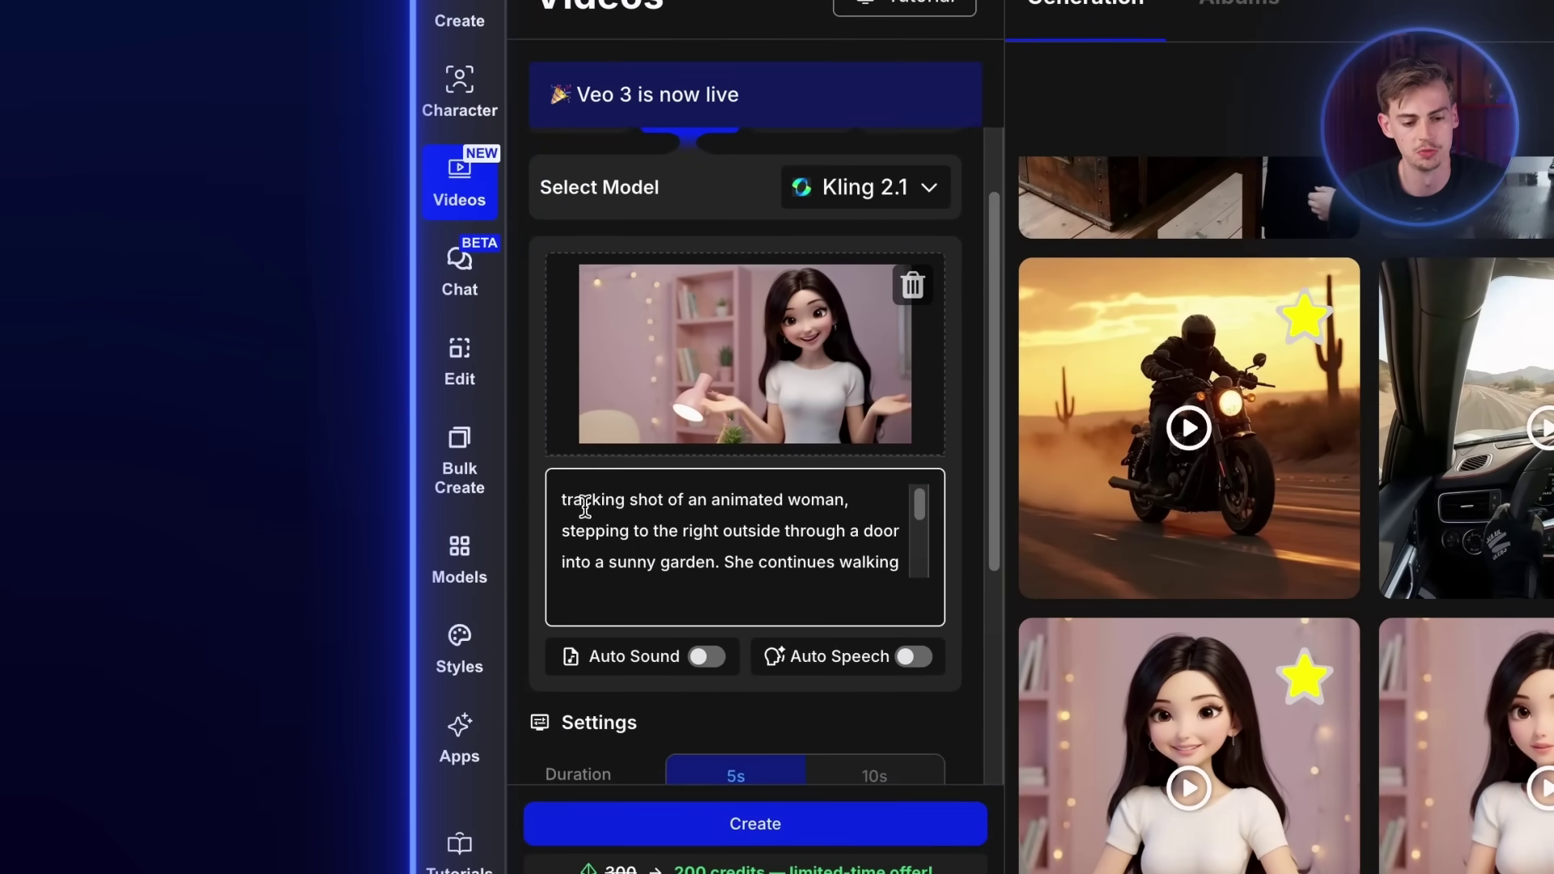
scroll(589, 507, up, 1)
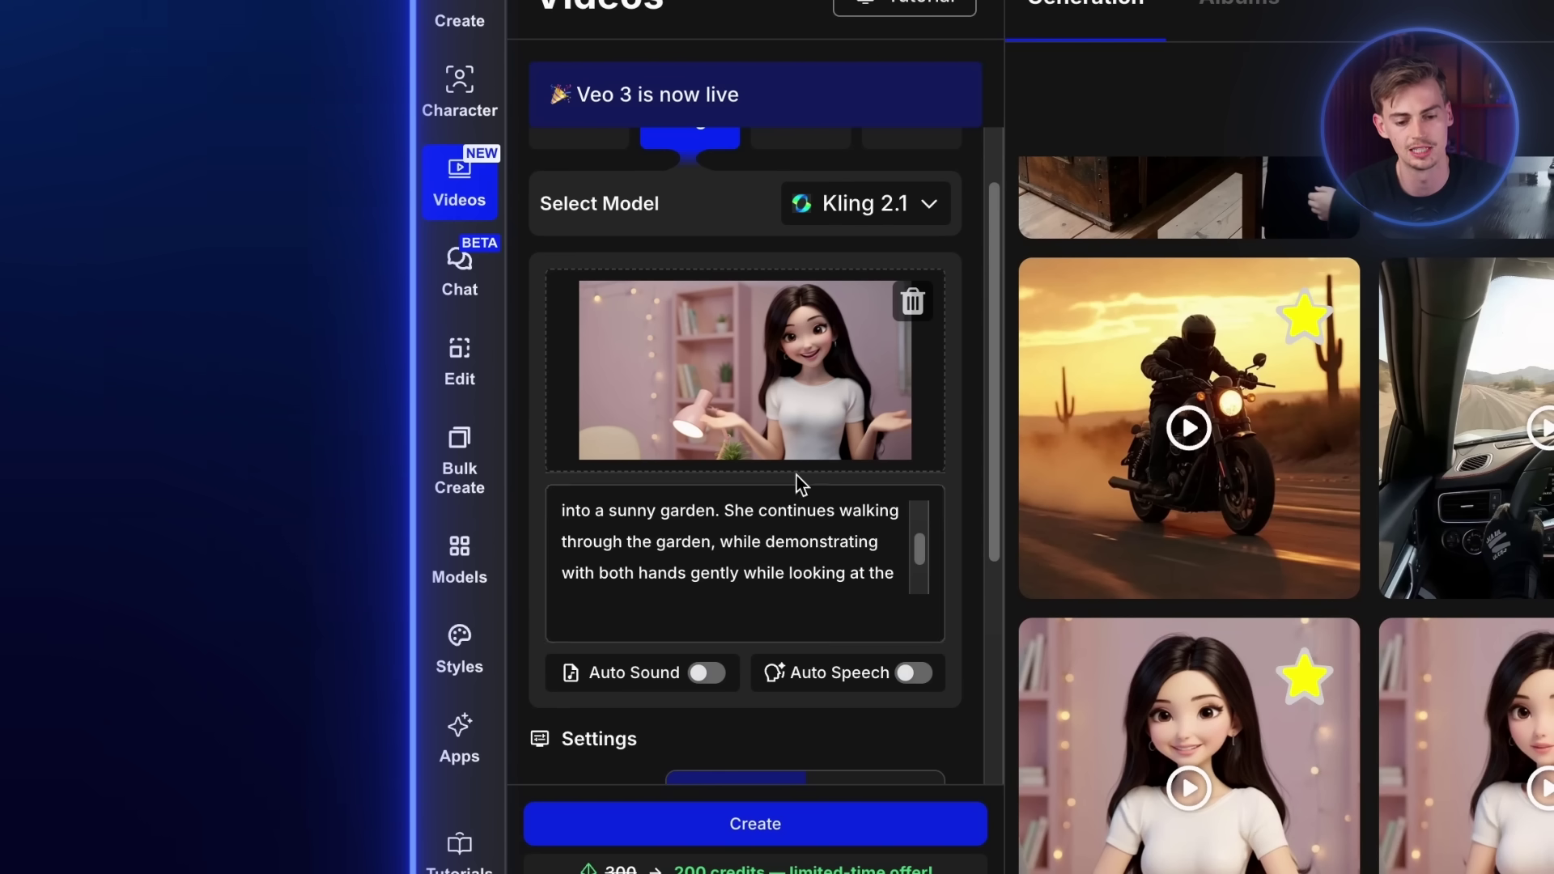
scroll(952, 543, down, 1)
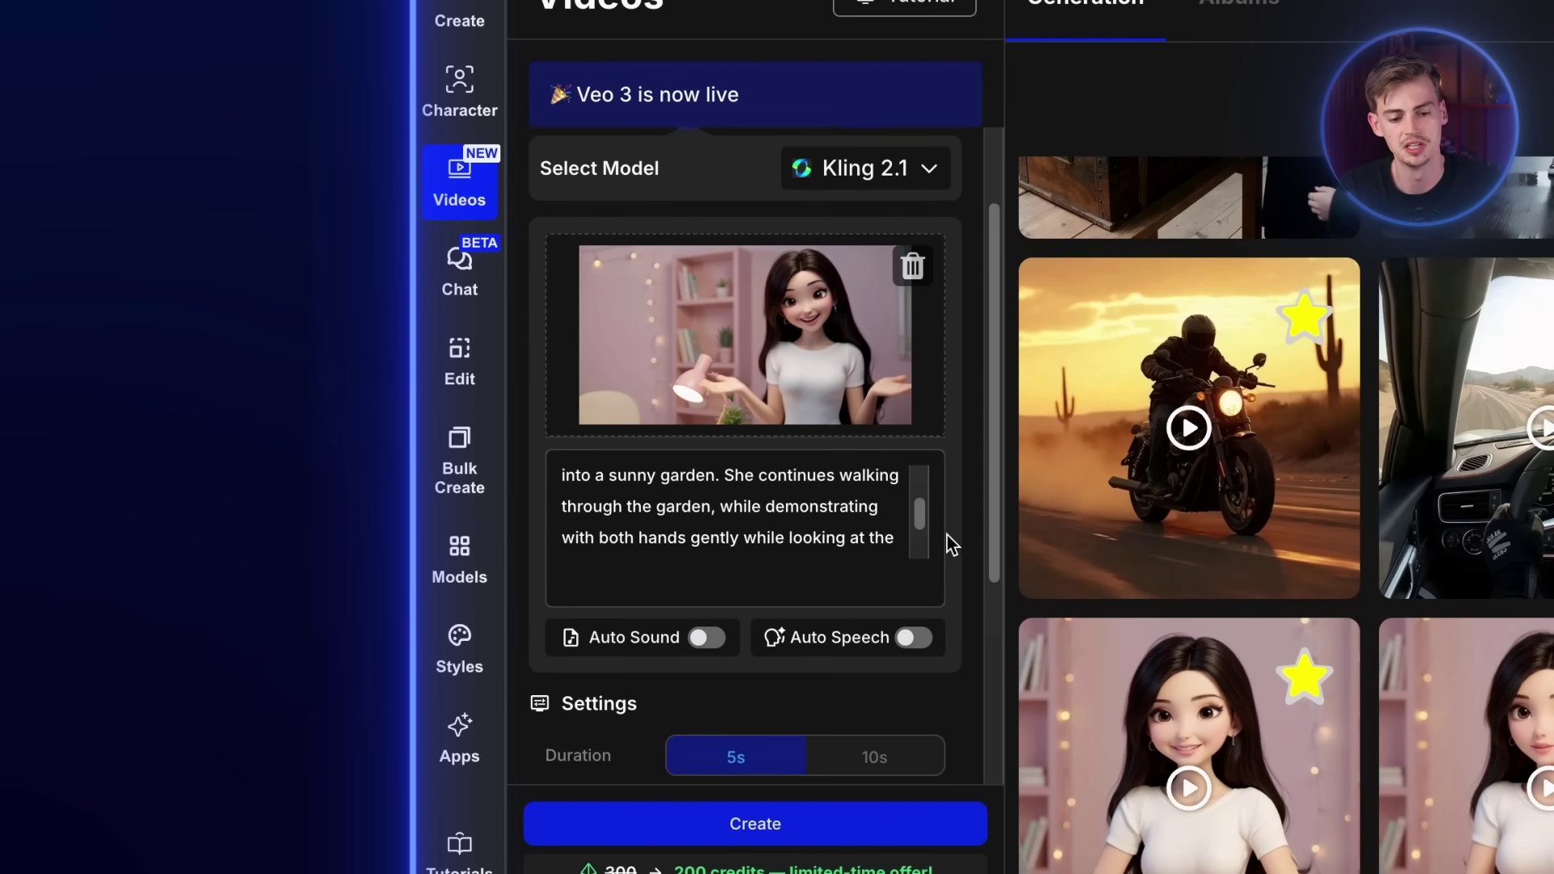
scroll(815, 635, down, 2)
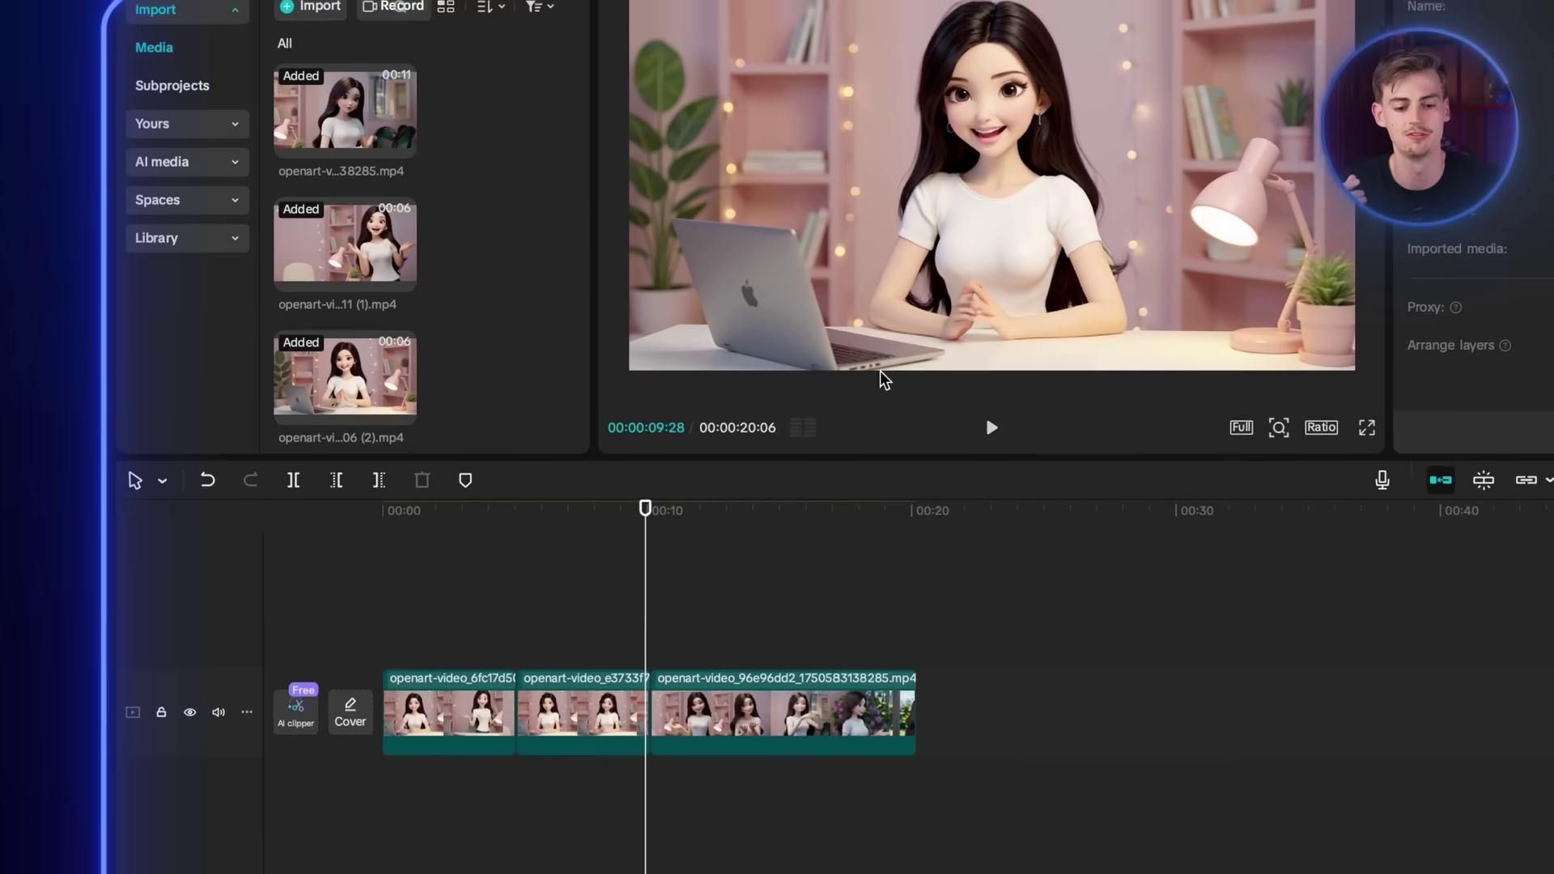
- Review the CapCut timeline playback and close the video viewer
click(453, 606)
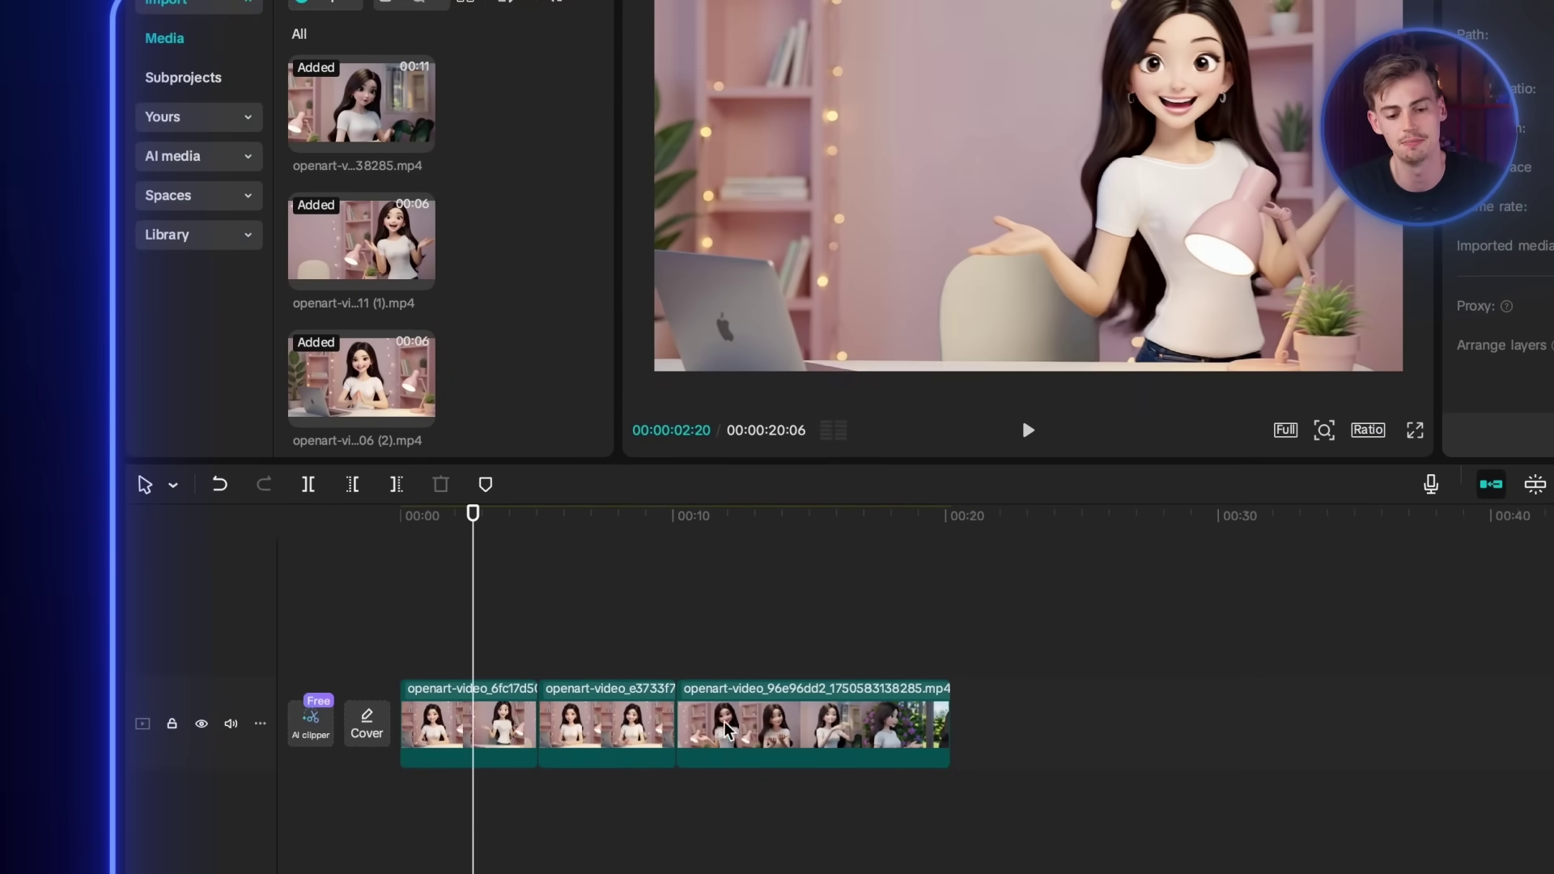
click(555, 753)
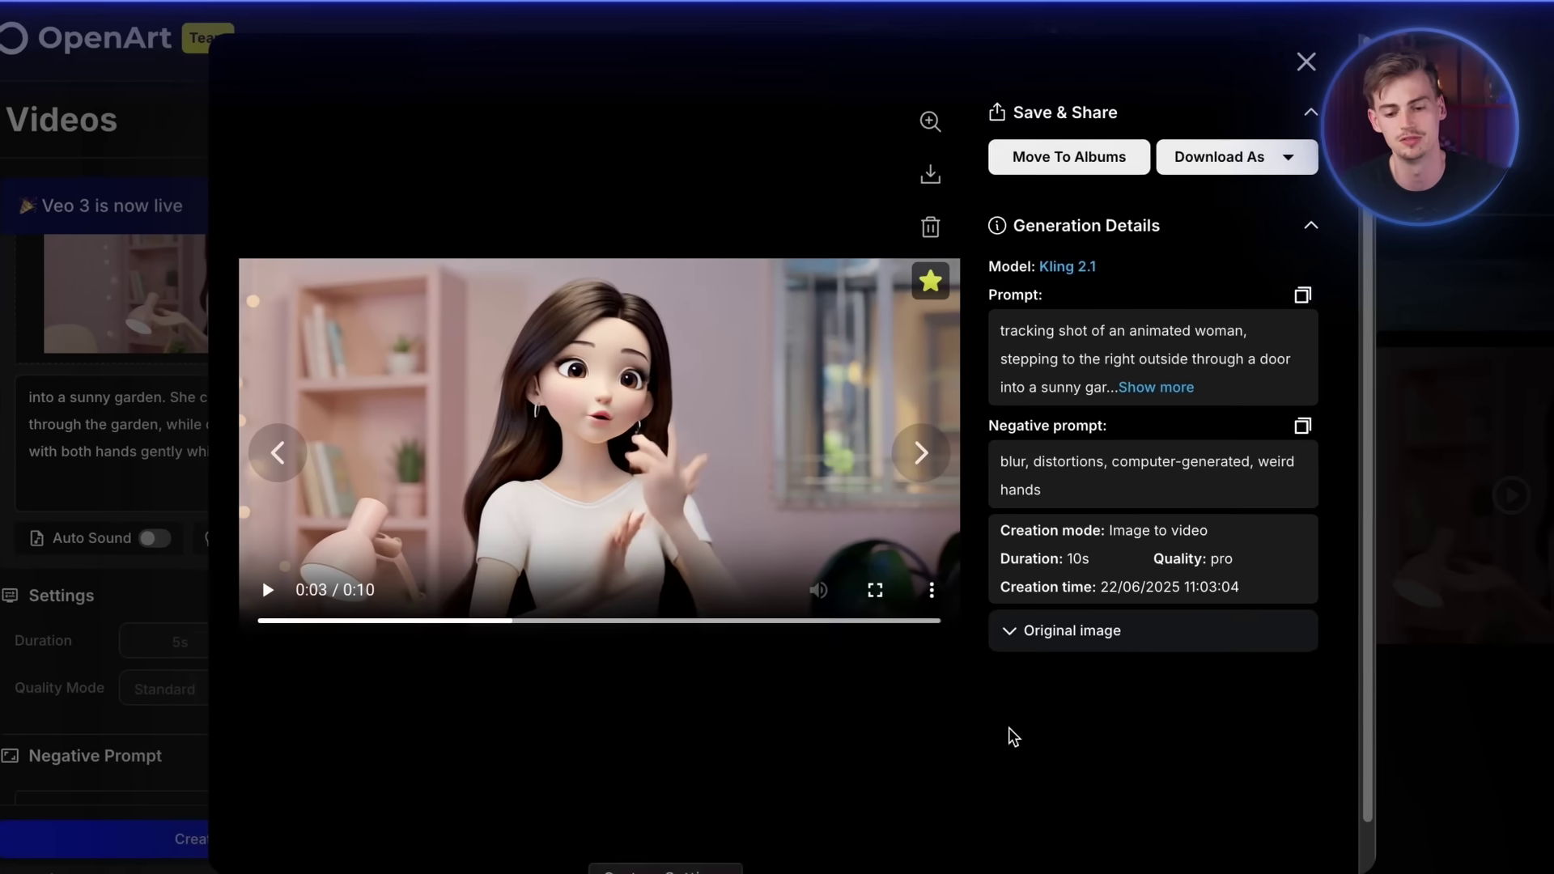
click(1416, 445)
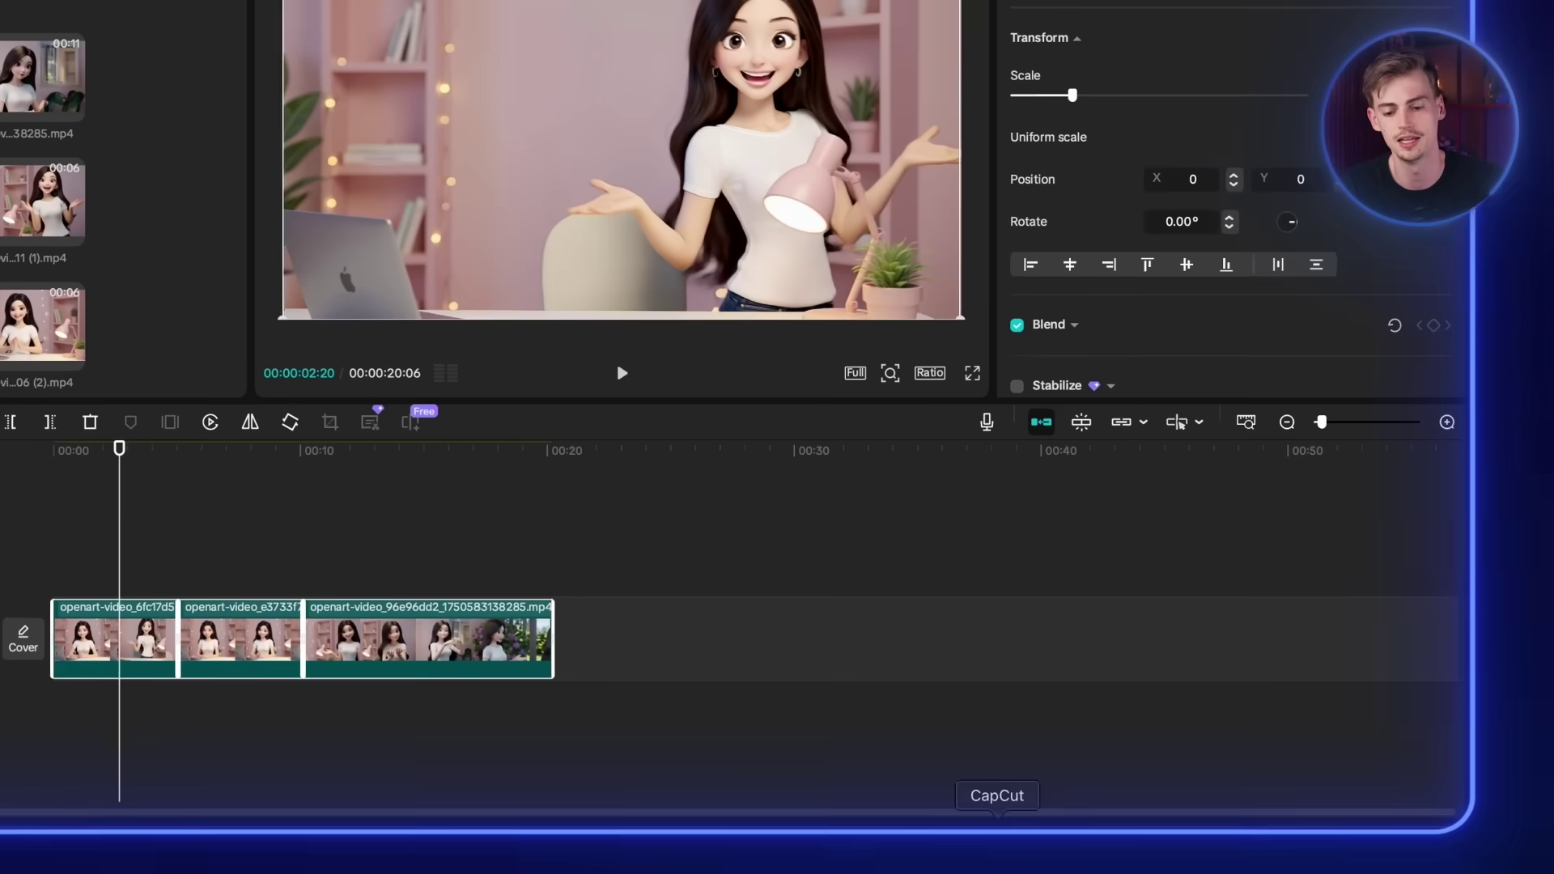
click(183, 527)
- Move walking clip 6fc17d5 to sit right after the first seated waving clip
click(327, 525)
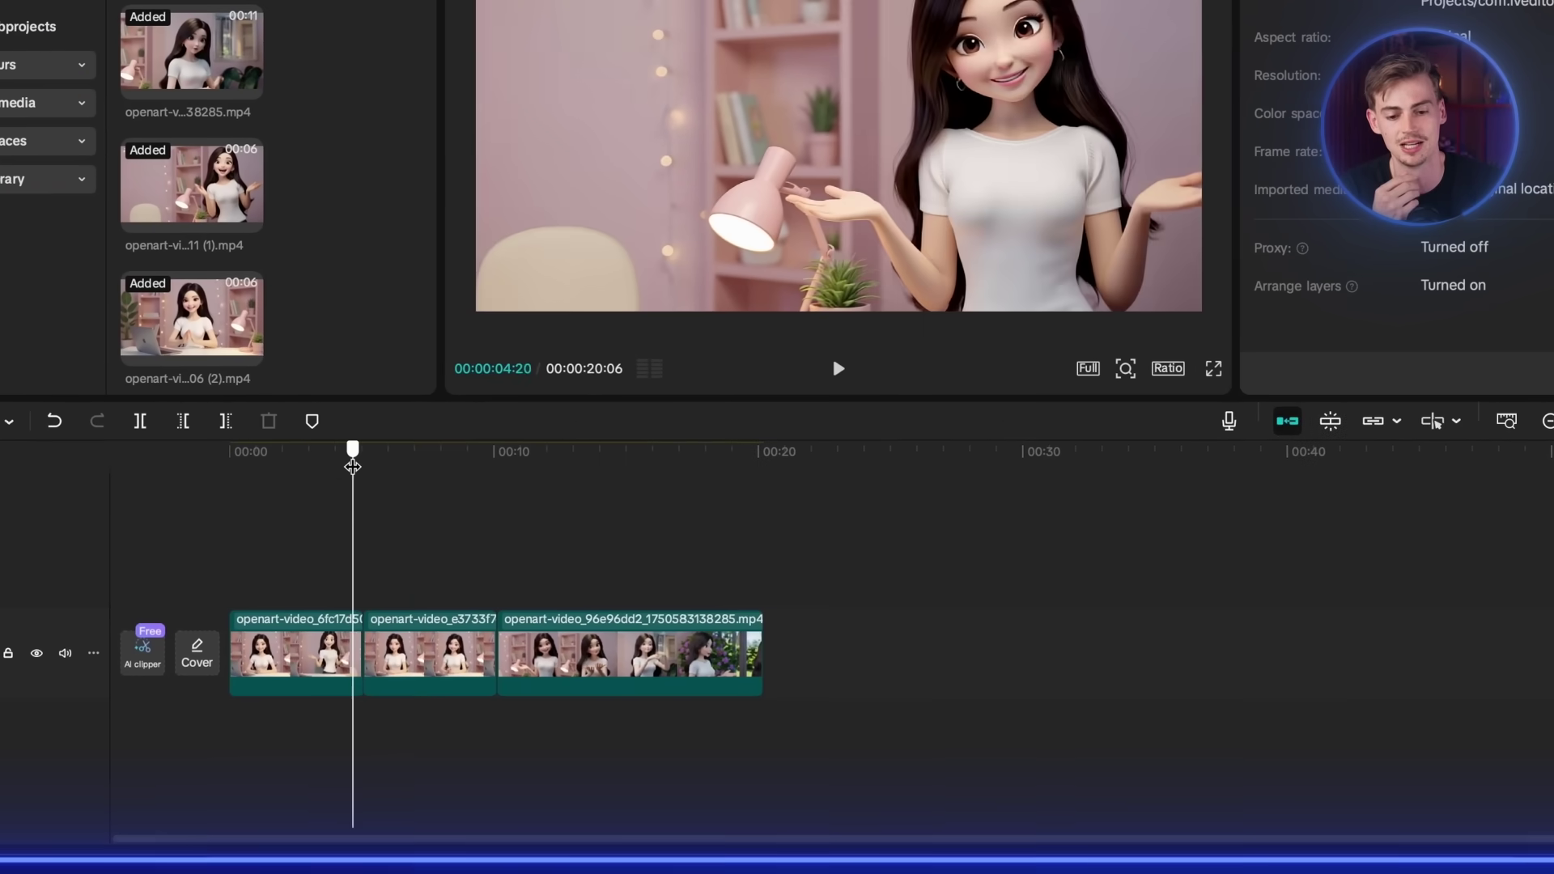
drag(280, 656, 439, 582)
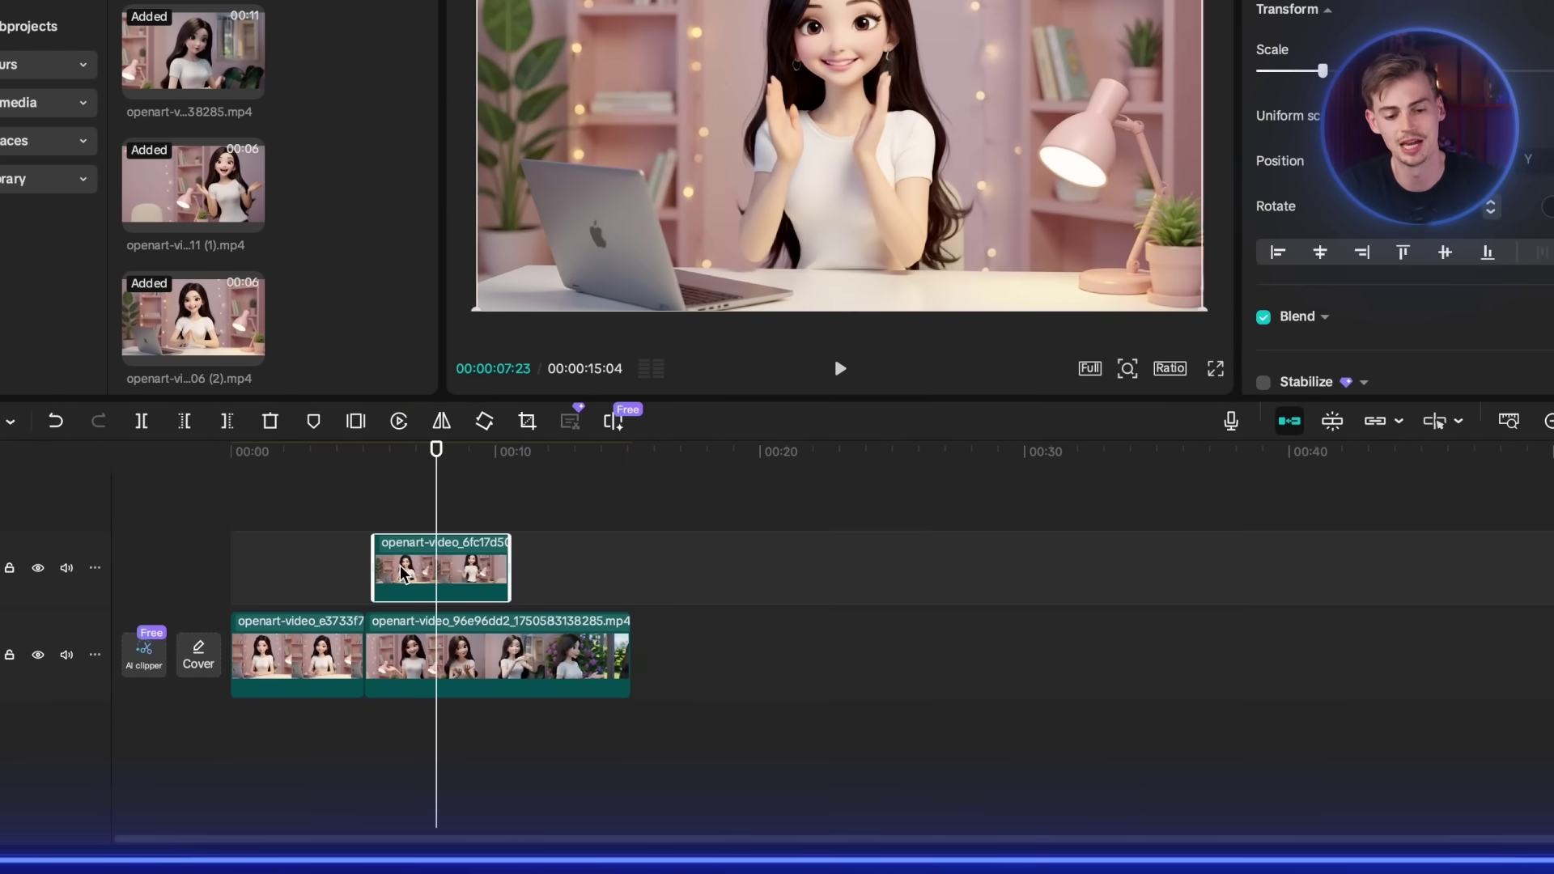
click(324, 660)
click(619, 673)
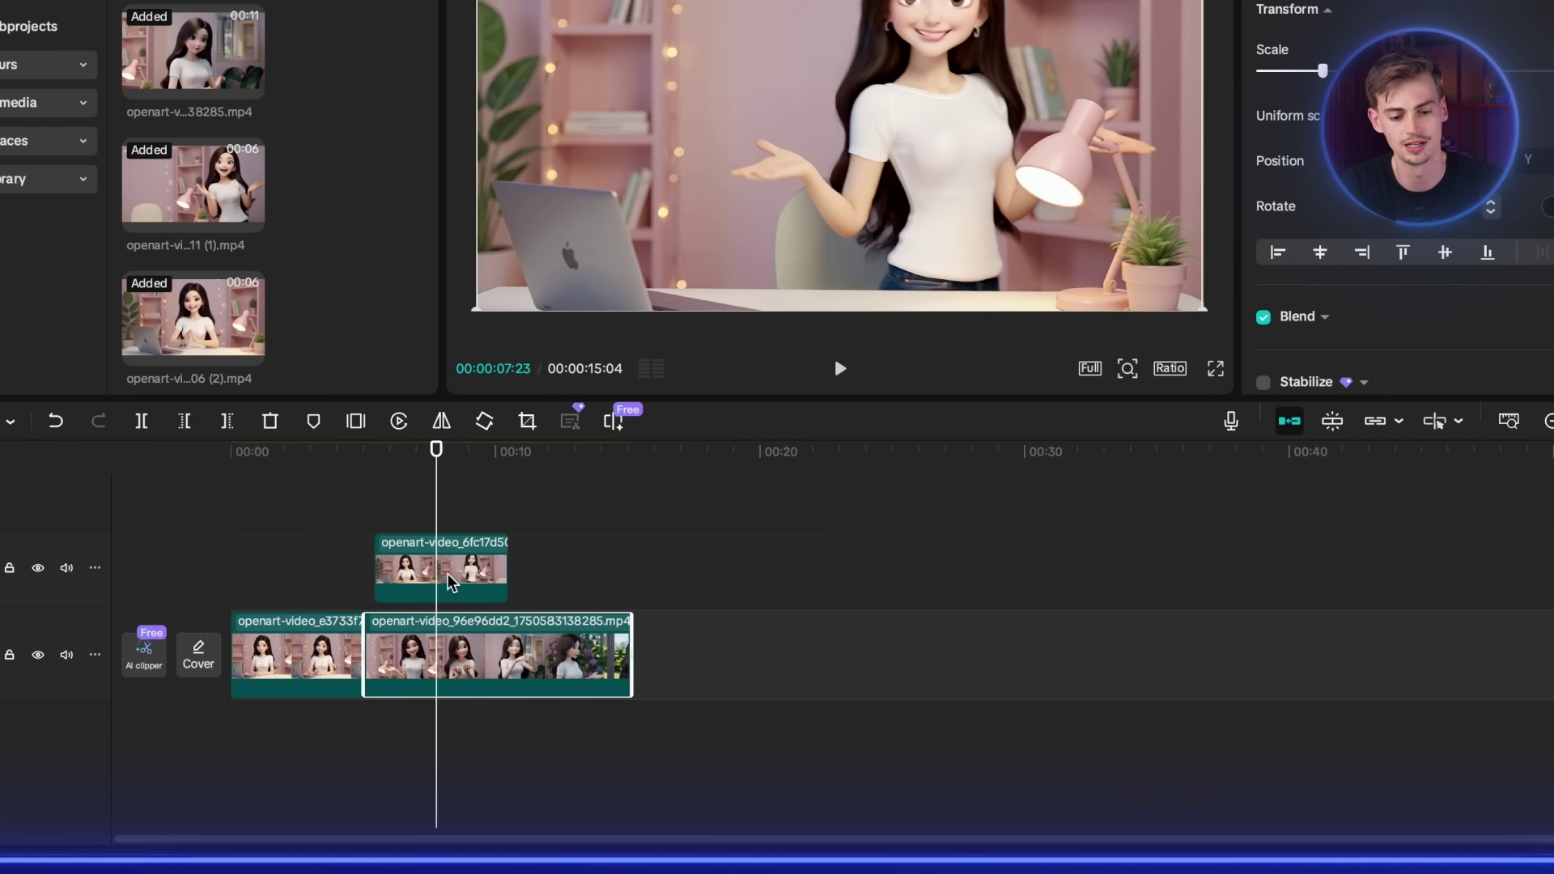
drag(402, 666, 442, 665)
click(280, 580)
- Select all three clips and bring up the Export settings with Cmd+E
click(237, 485)
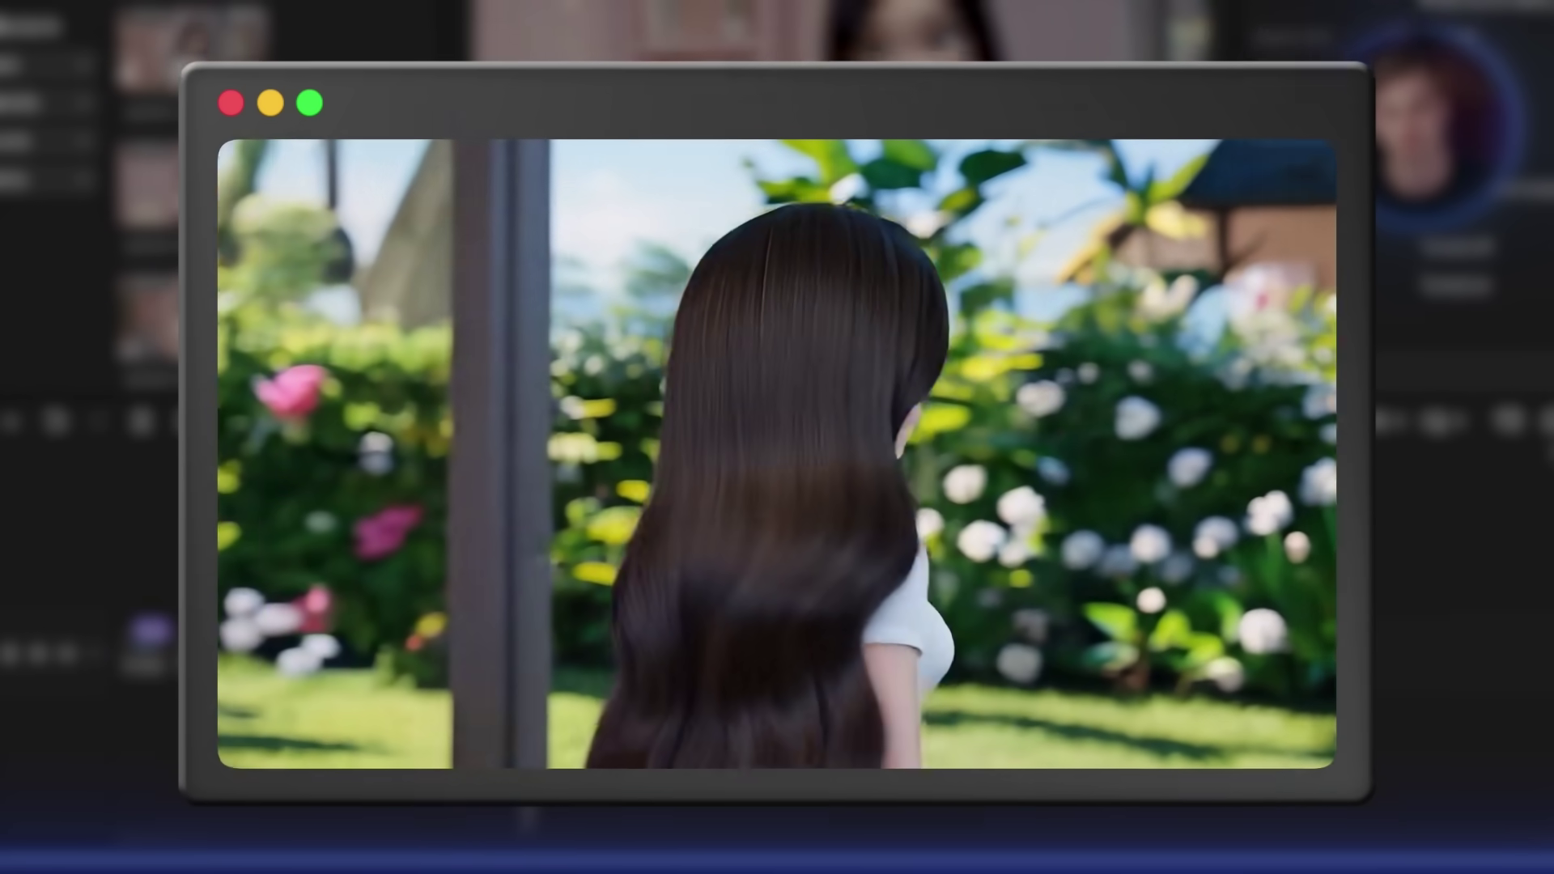
drag(737, 542, 251, 733)
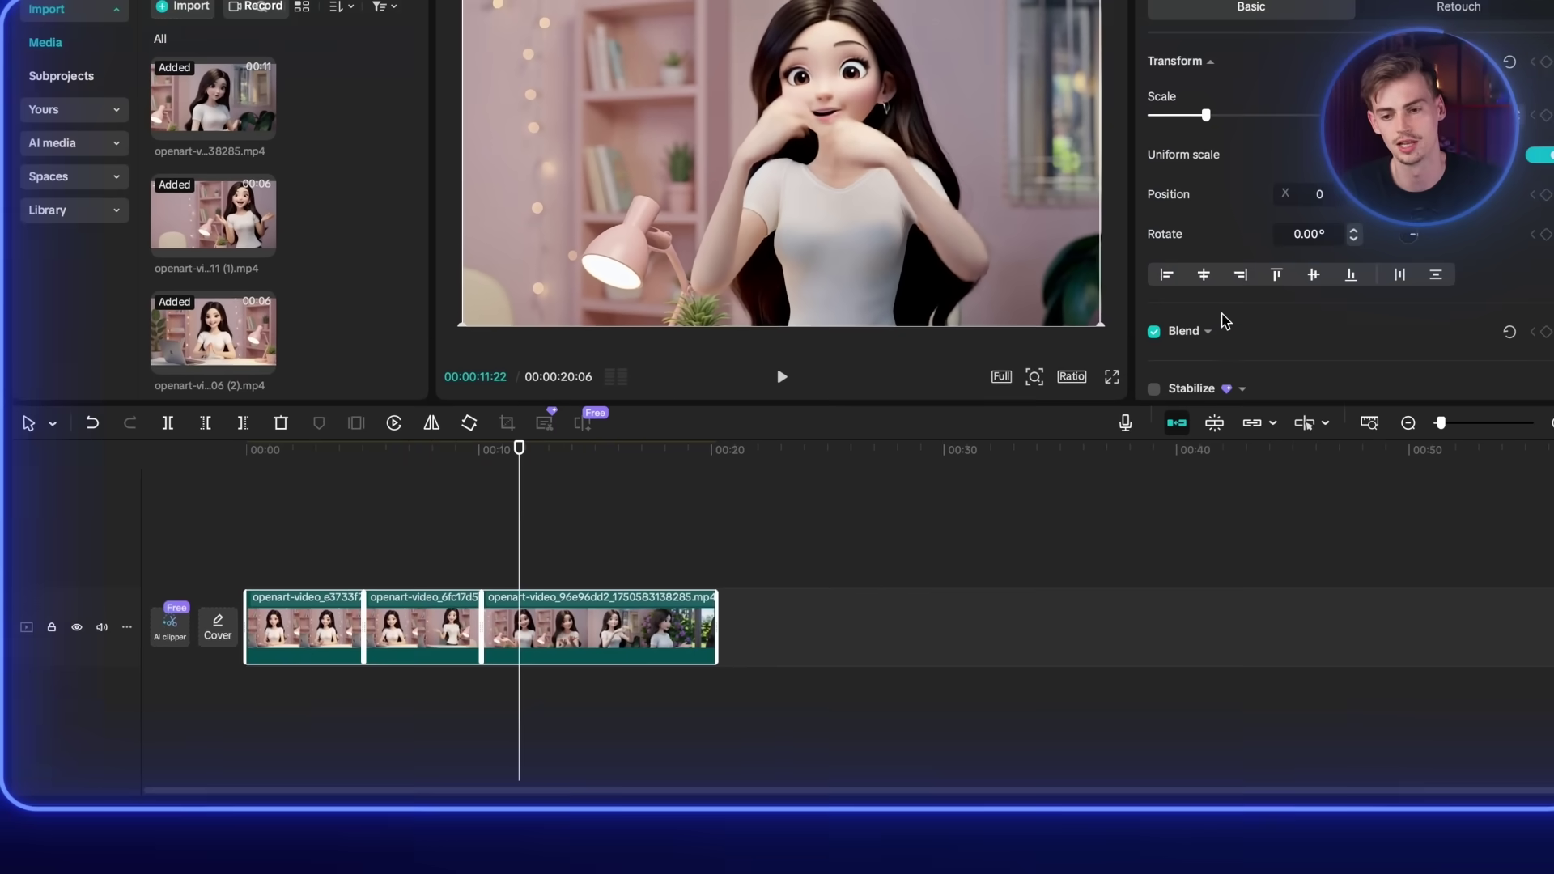
key(super+e)
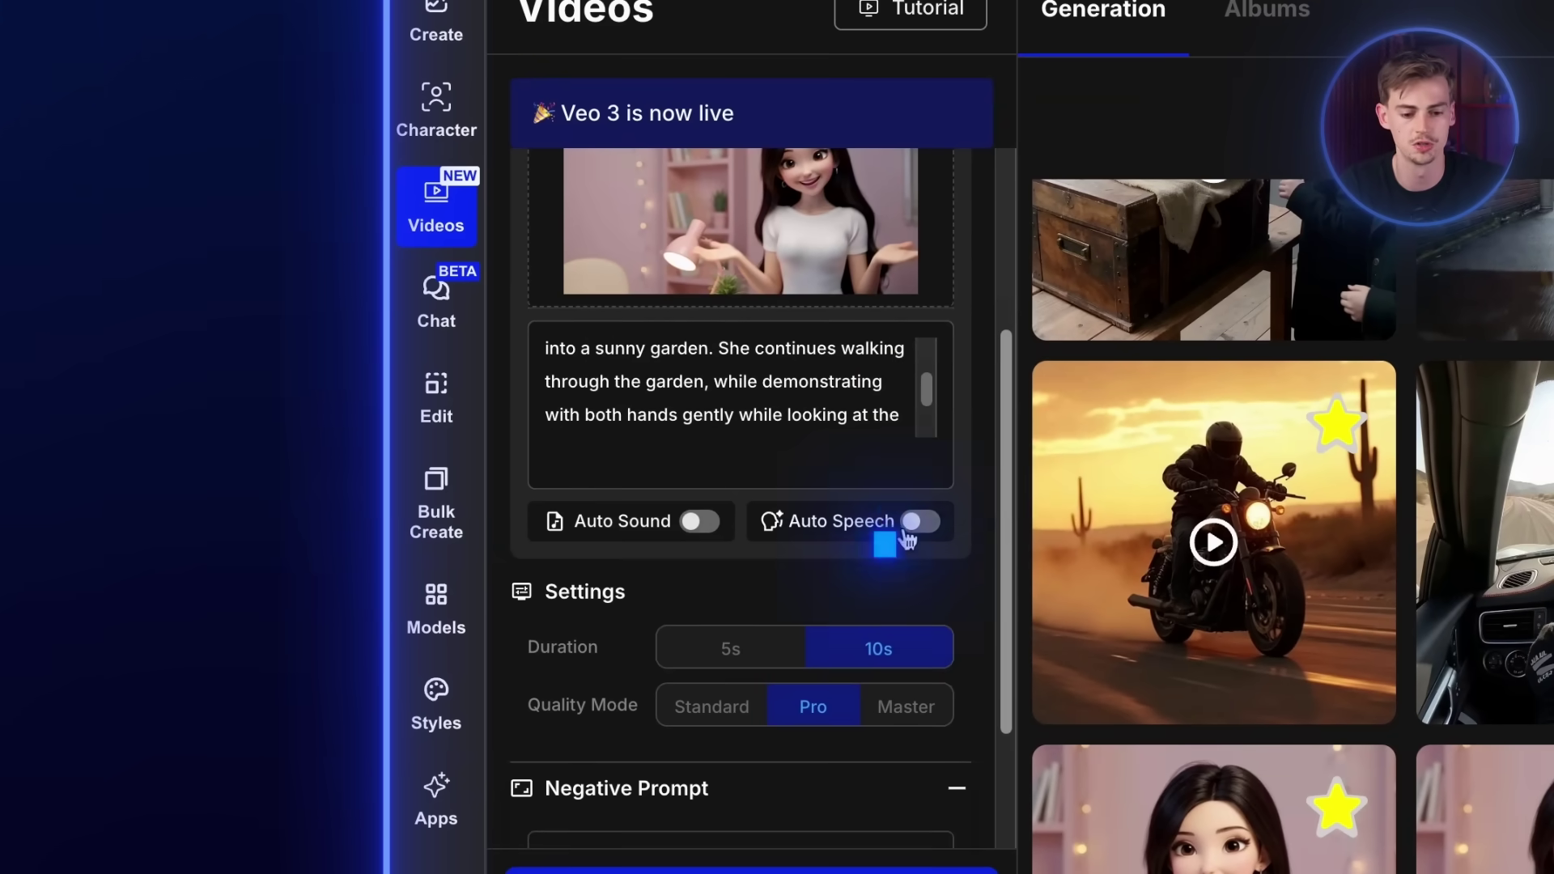
click(906, 534)
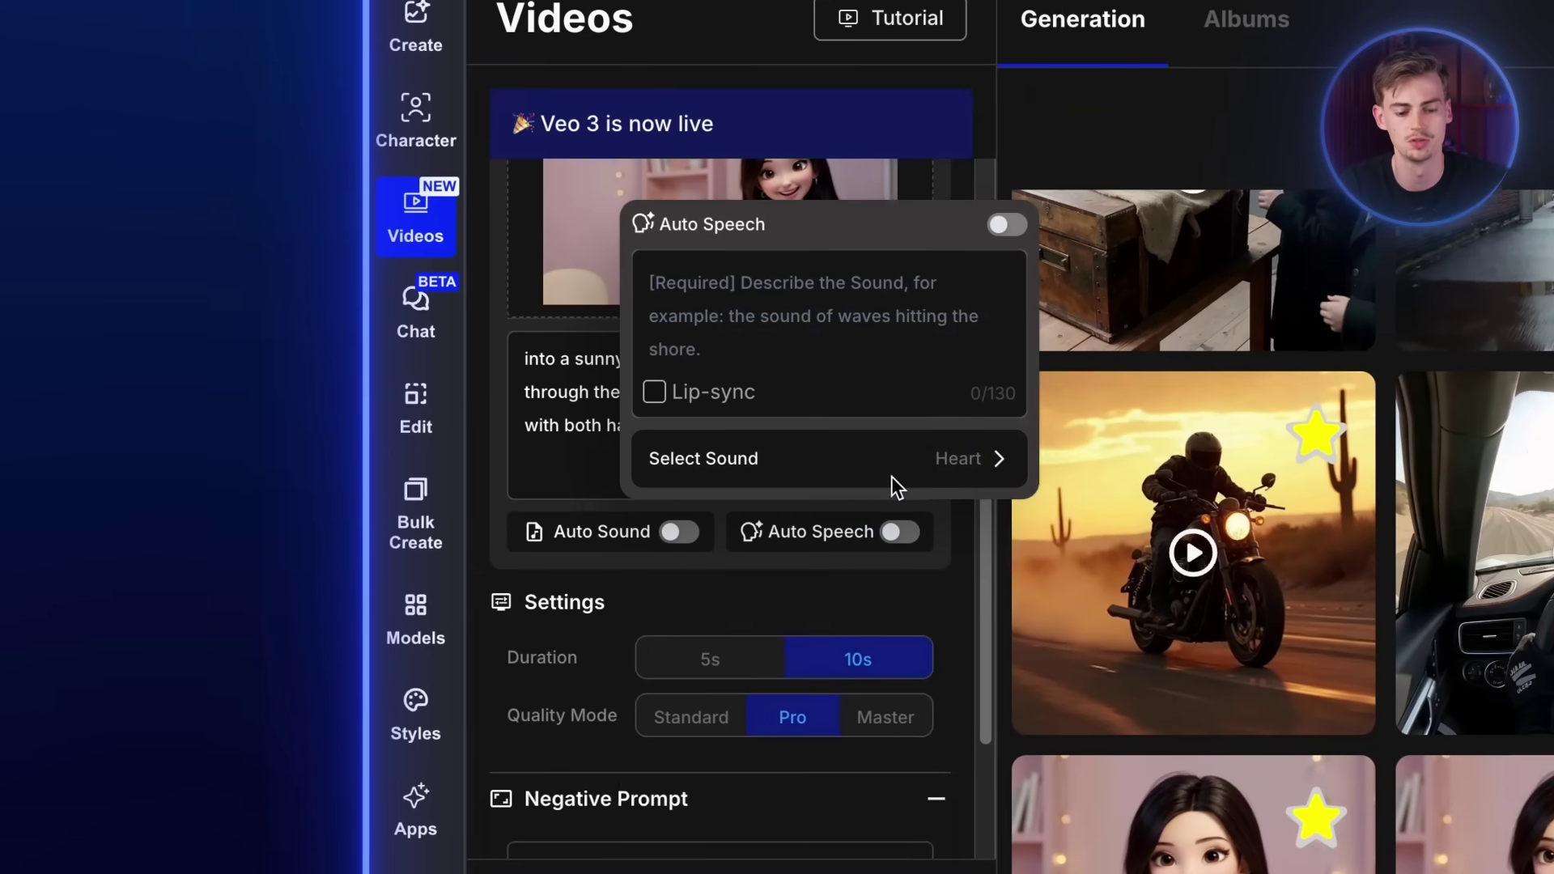
click(900, 465)
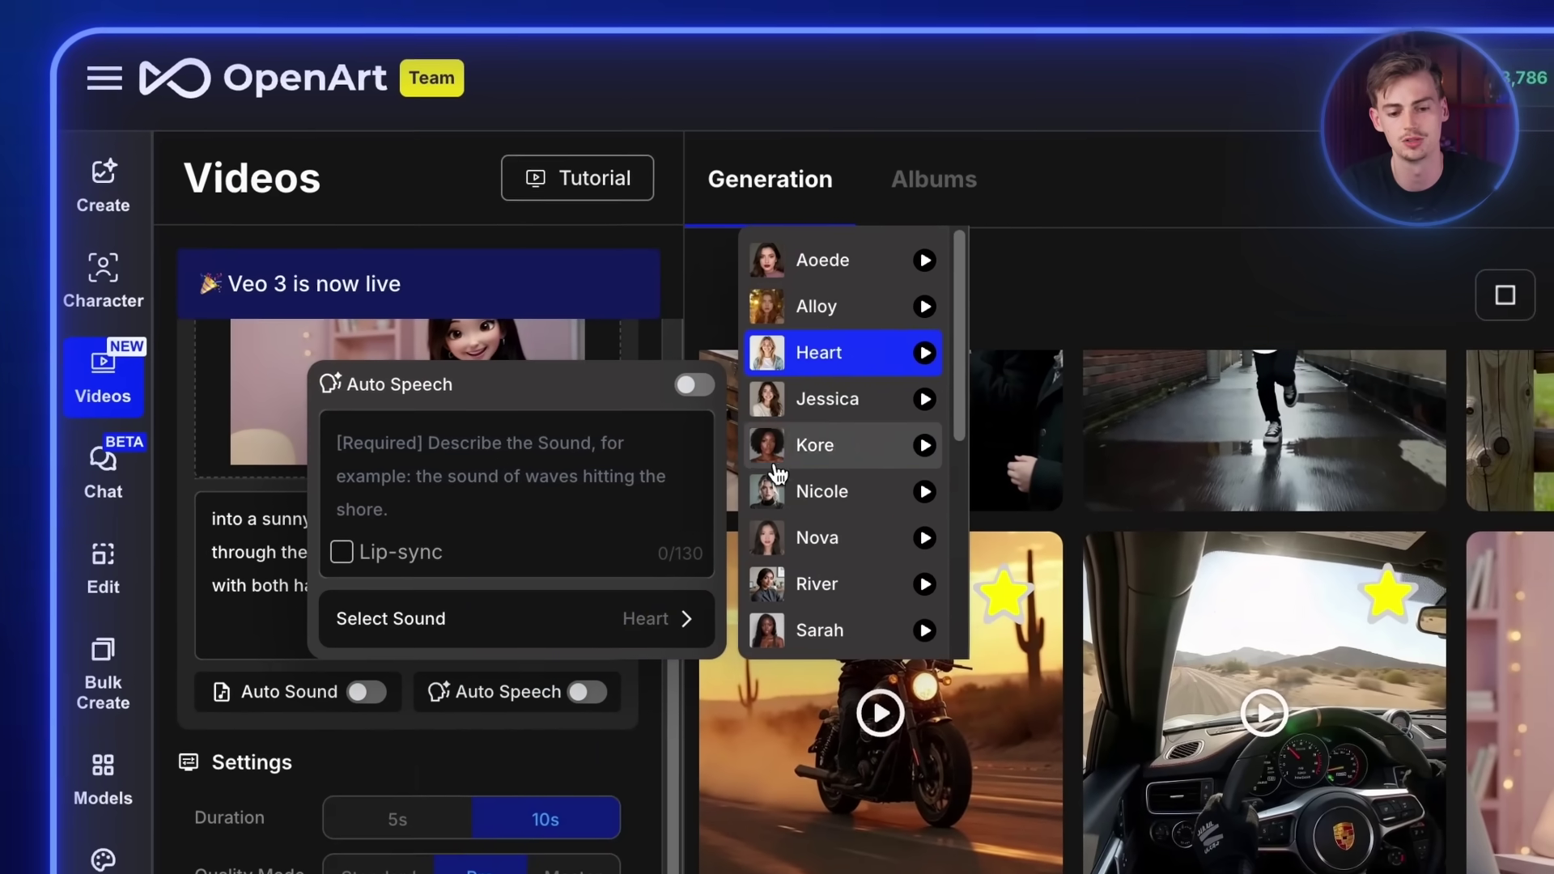
click(487, 429)
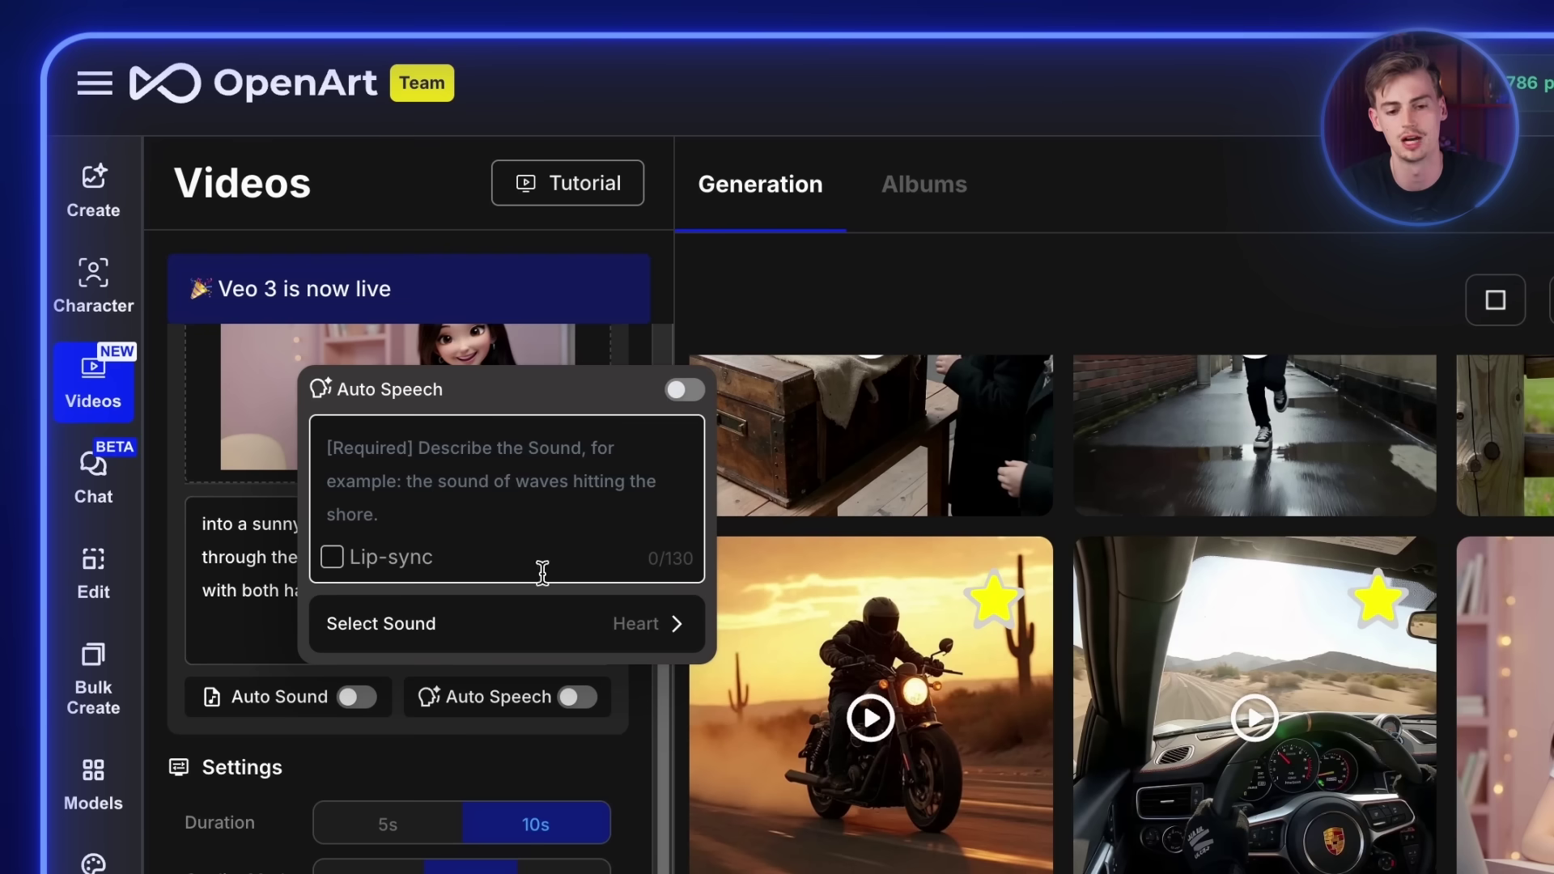
click(913, 90)
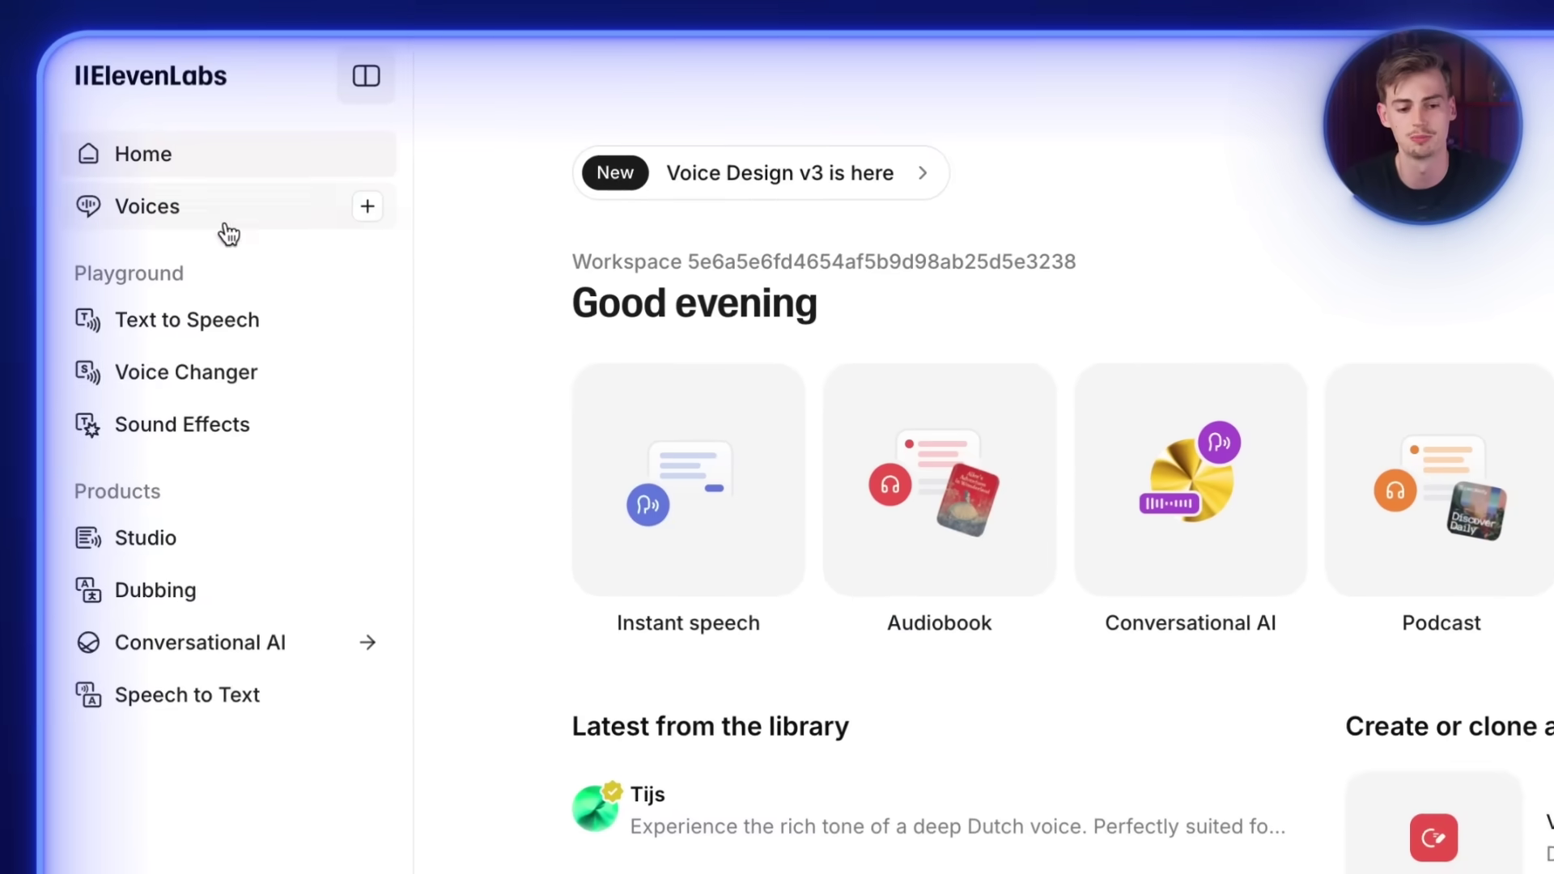
- Browse the 'Best voices for Eleven v3' collection in the ElevenLabs voice library
click(169, 215)
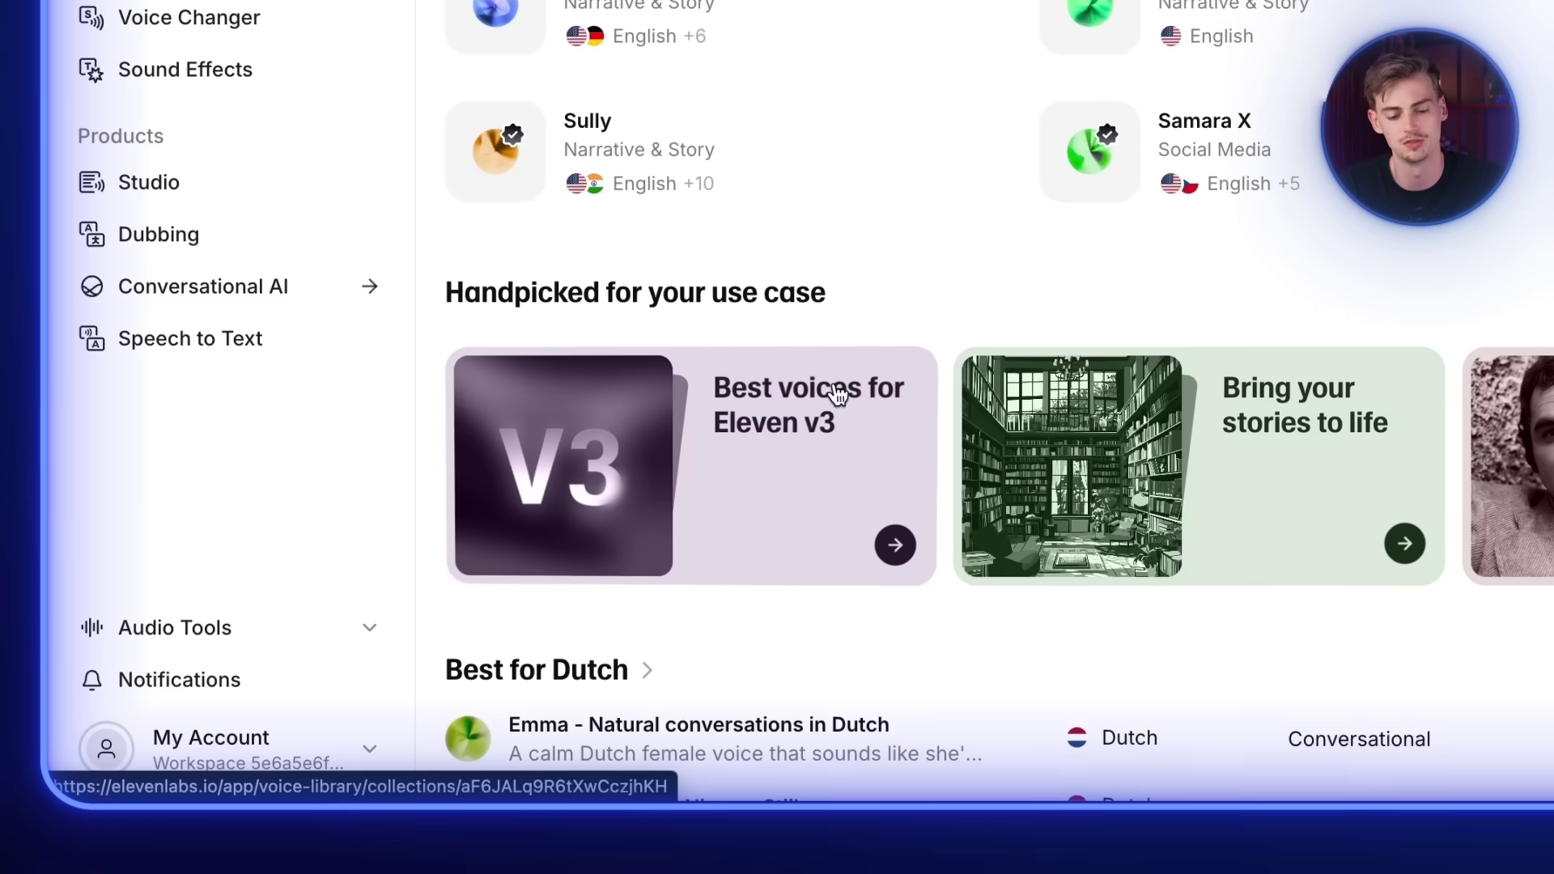
click(822, 428)
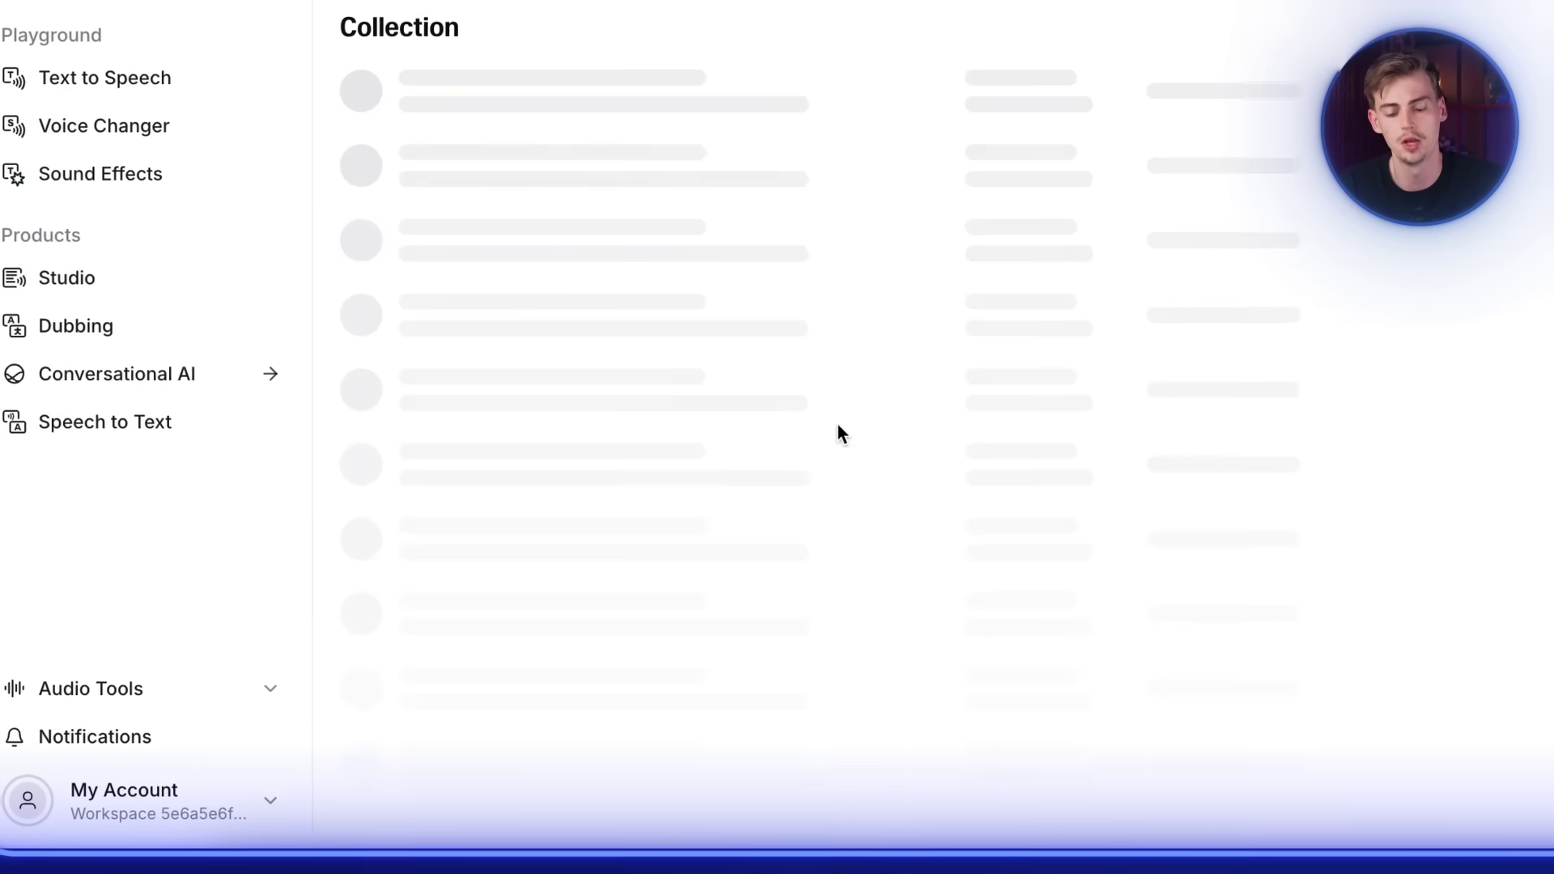
scroll(663, 351, down, 6)
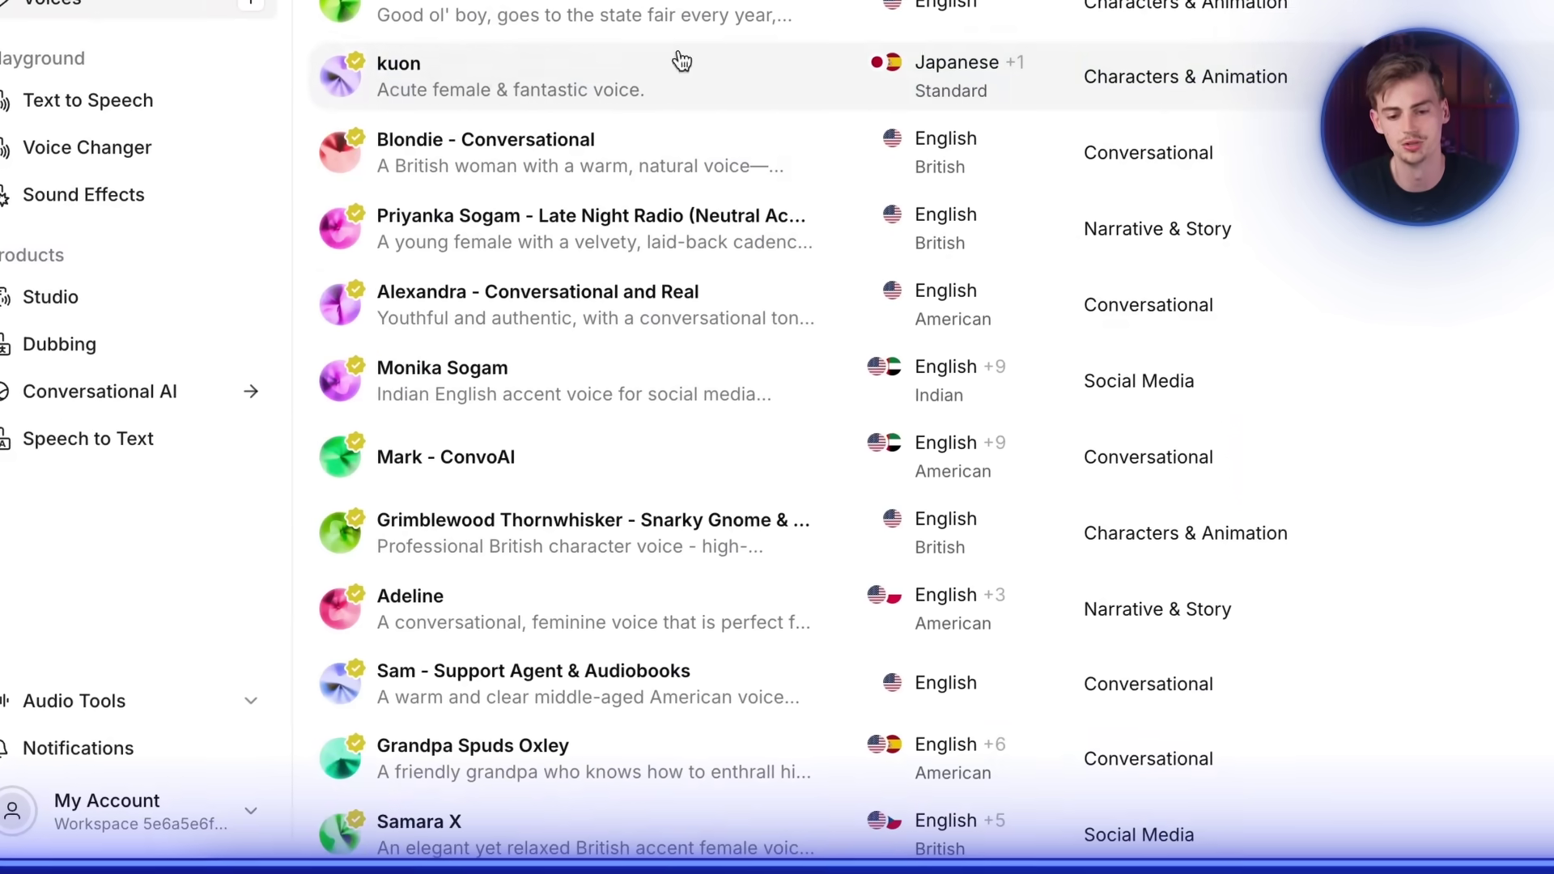
scroll(538, 344, down, 15)
scroll(694, 356, up, 15)
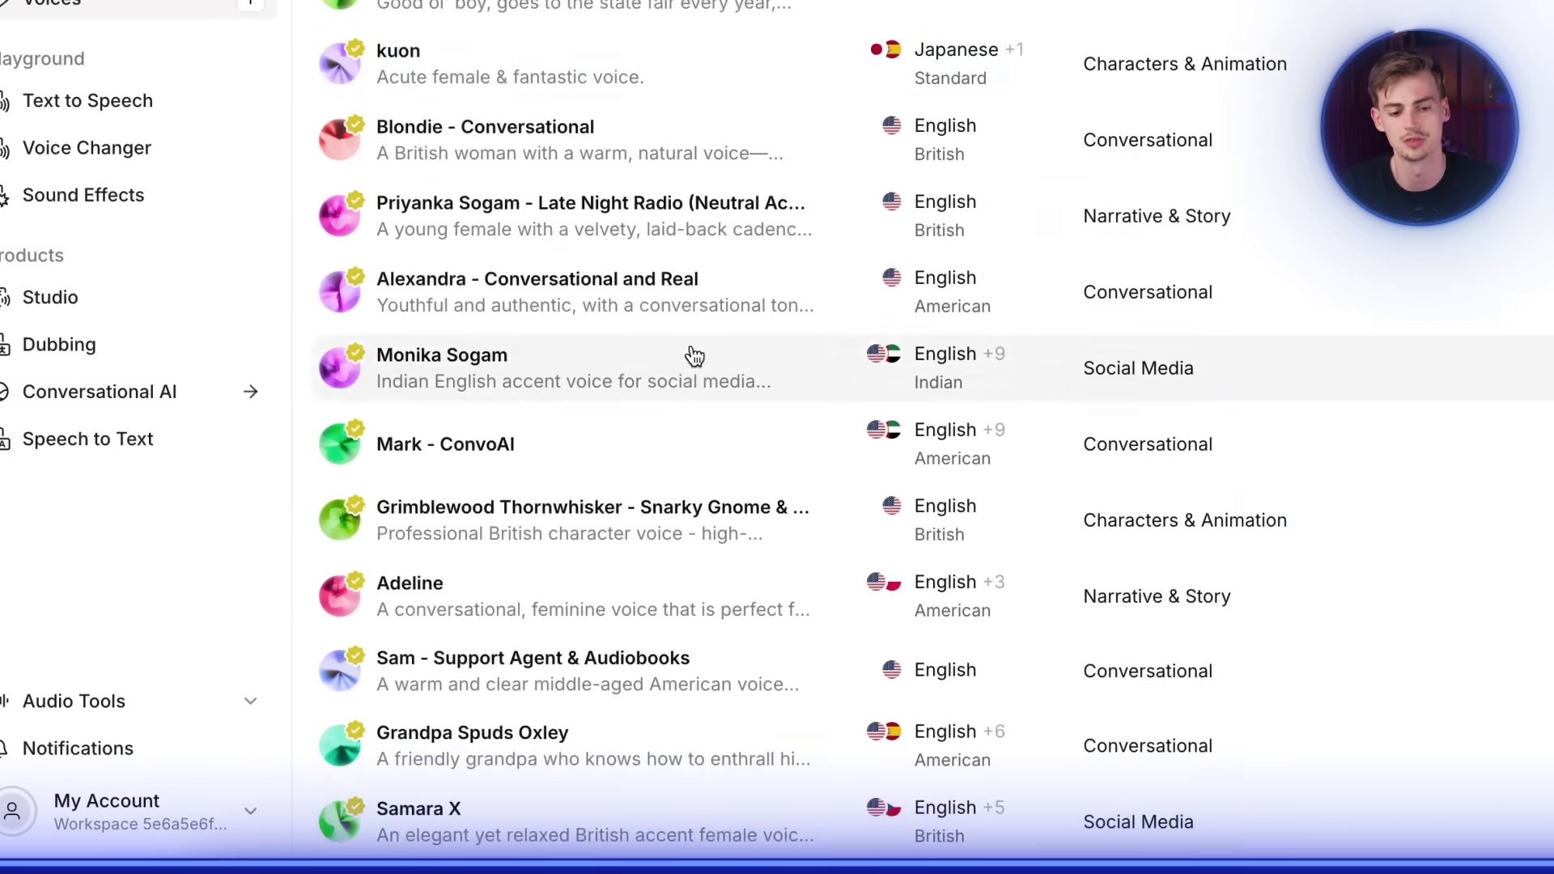
scroll(694, 357, up, 9)
click(61, 14)
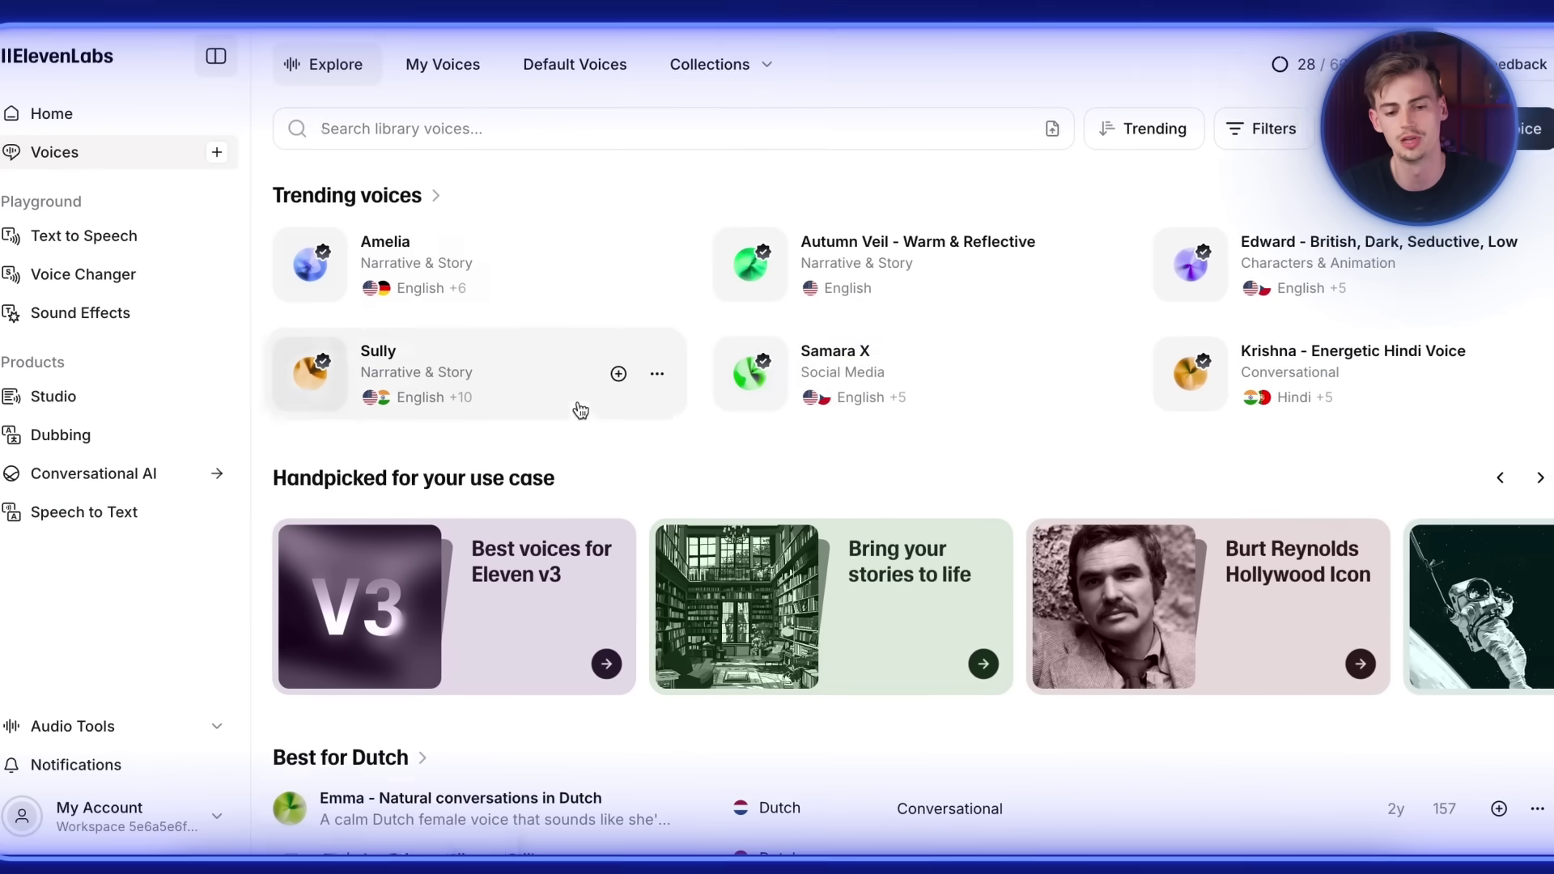
- Return to the 'Best voices for Eleven v3' collection and preview the Jessica voice
scroll(1247, 123, down, 7)
scroll(1127, 315, down, 7)
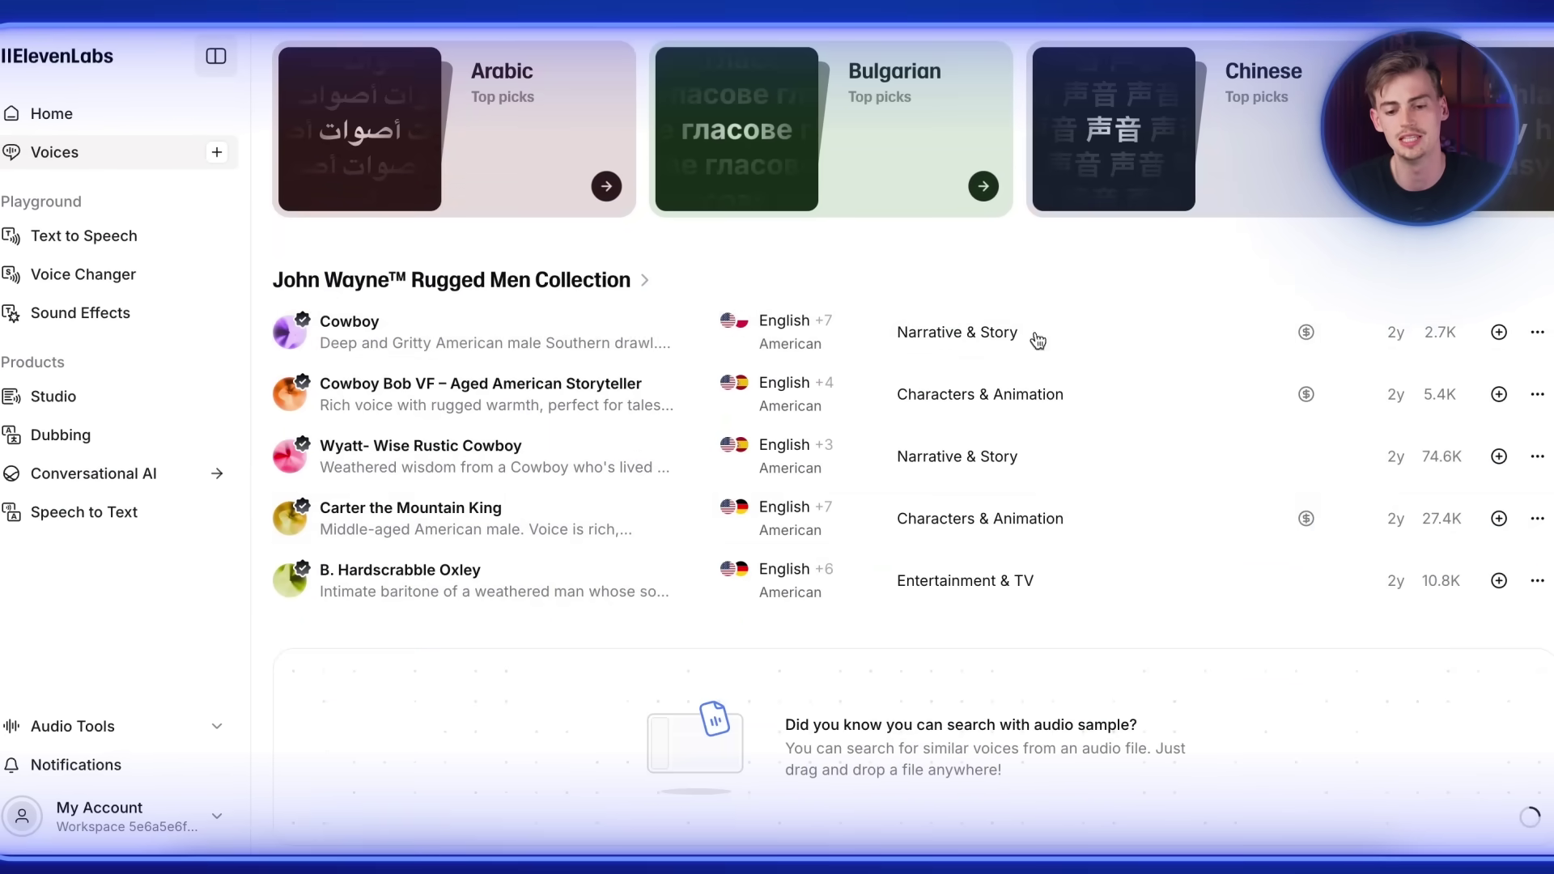
scroll(1034, 337, up, 14)
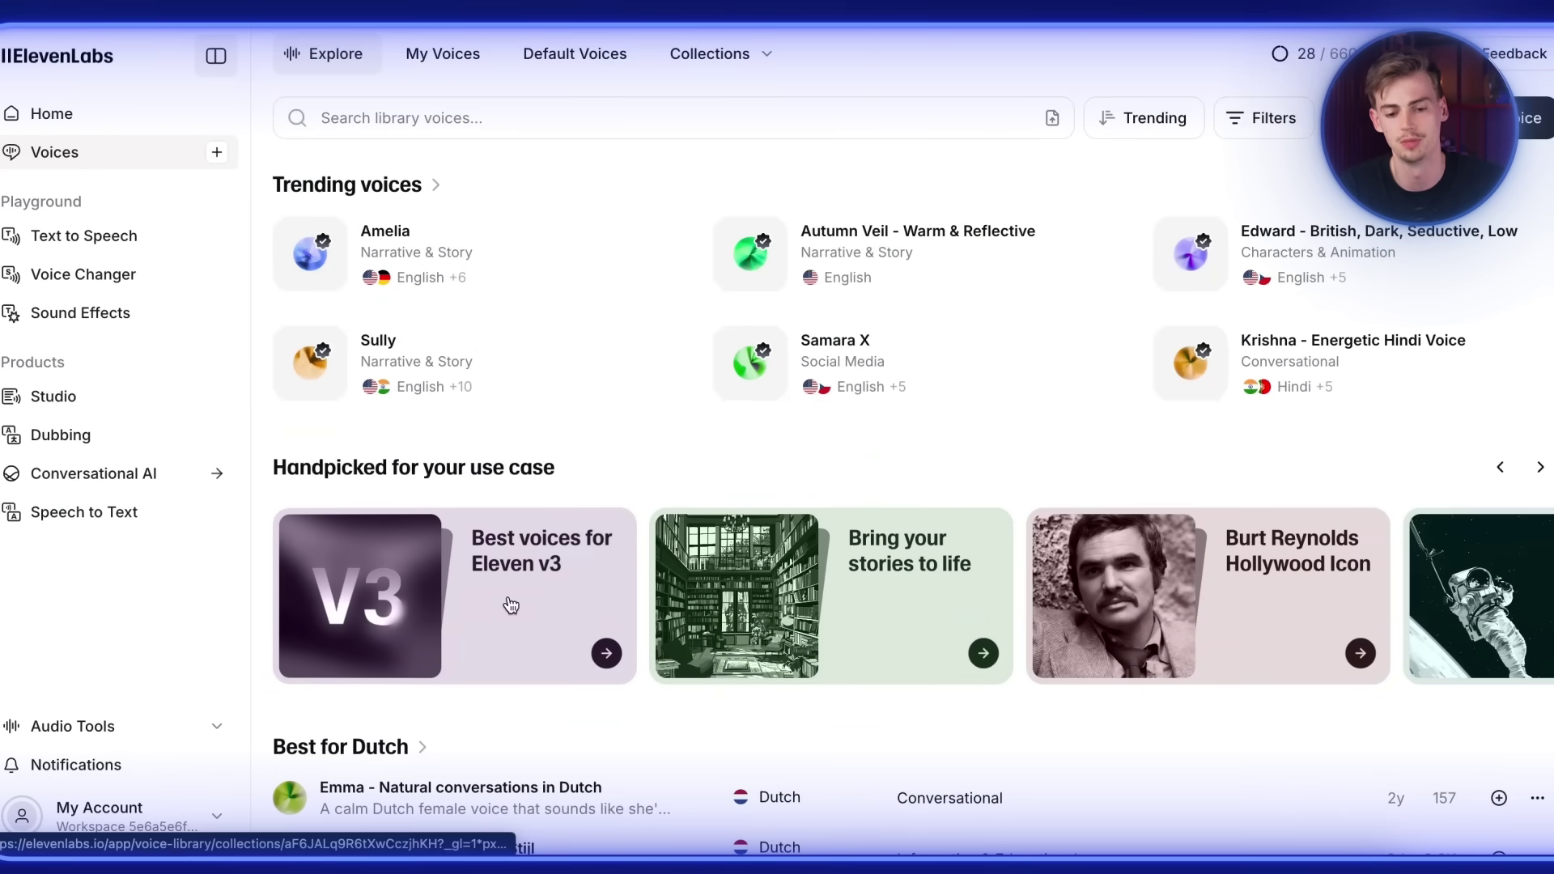
click(511, 605)
scroll(515, 574, down, 12)
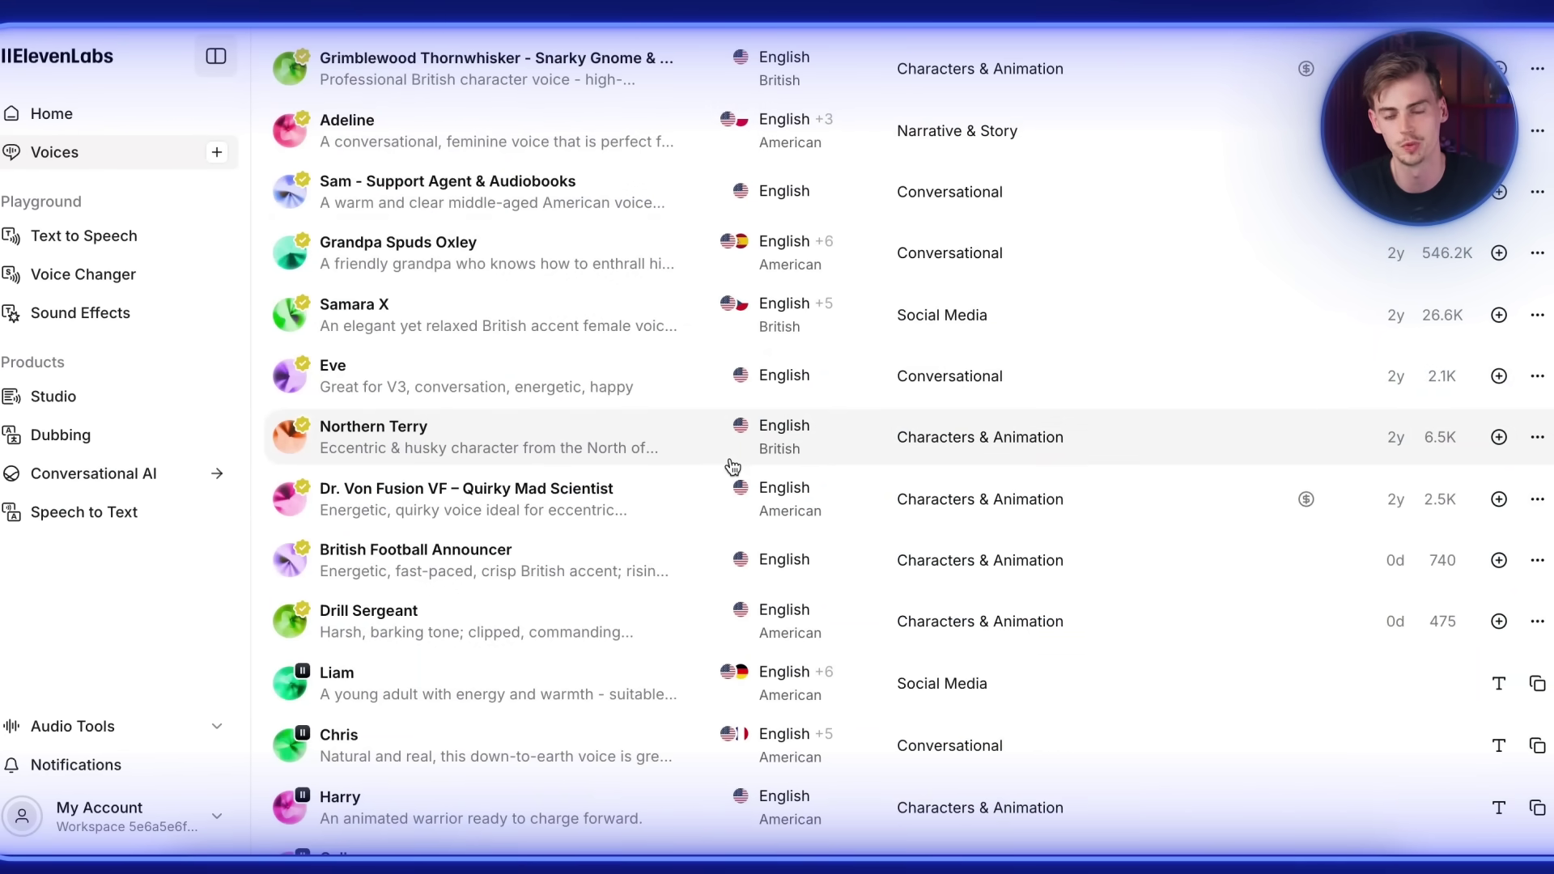
scroll(730, 462, down, 7)
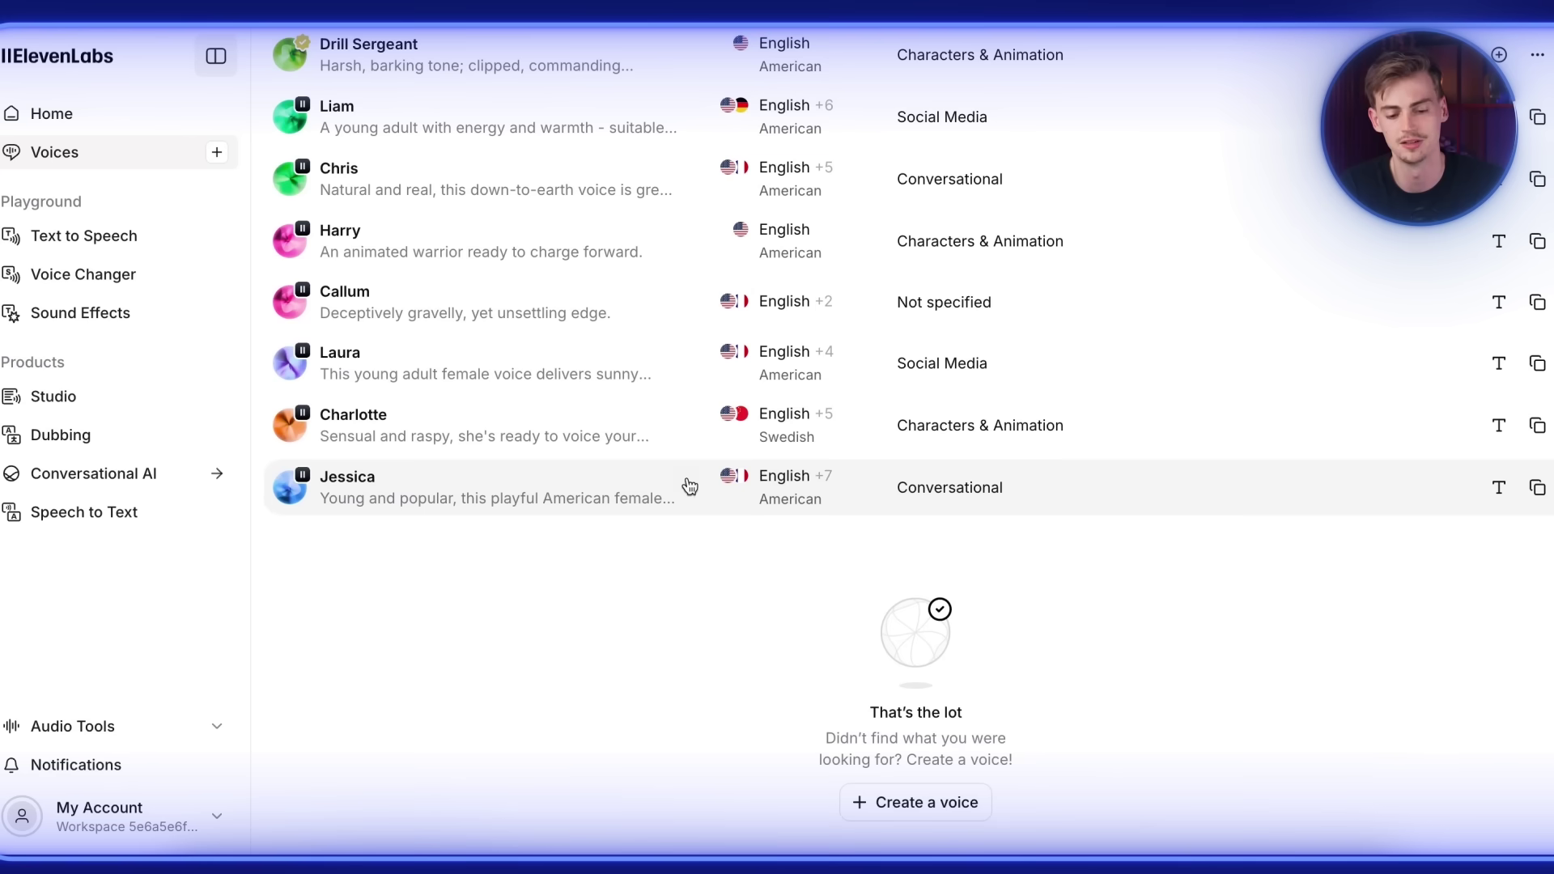
click(287, 495)
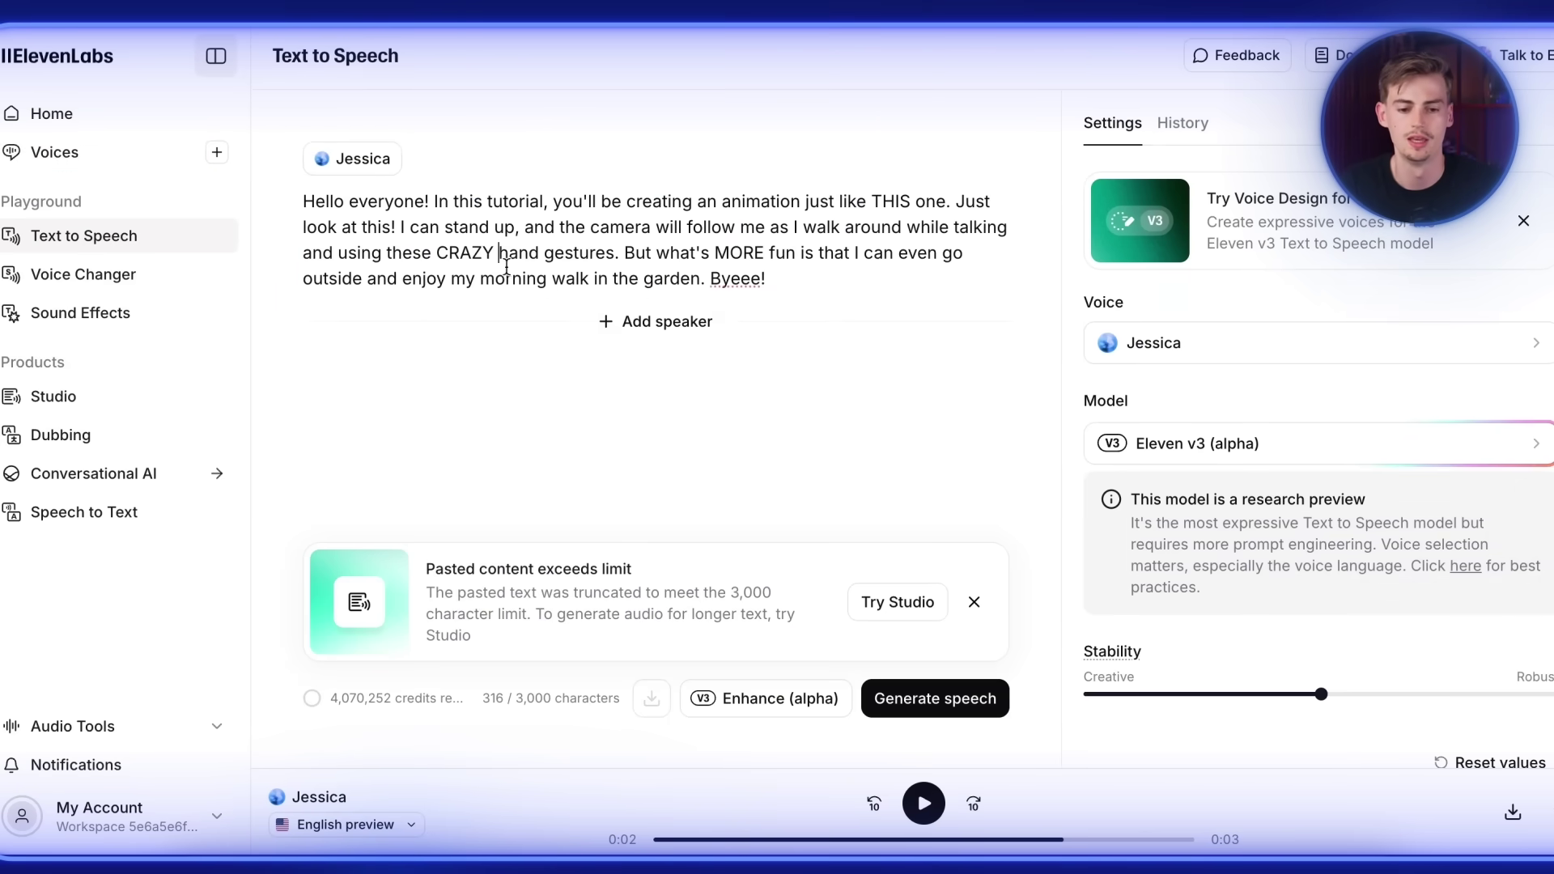
- Keep the Enhance (alpha) emotion tags, play Generation 1, and download Generation 2 as mp3
drag(789, 282, 231, 209)
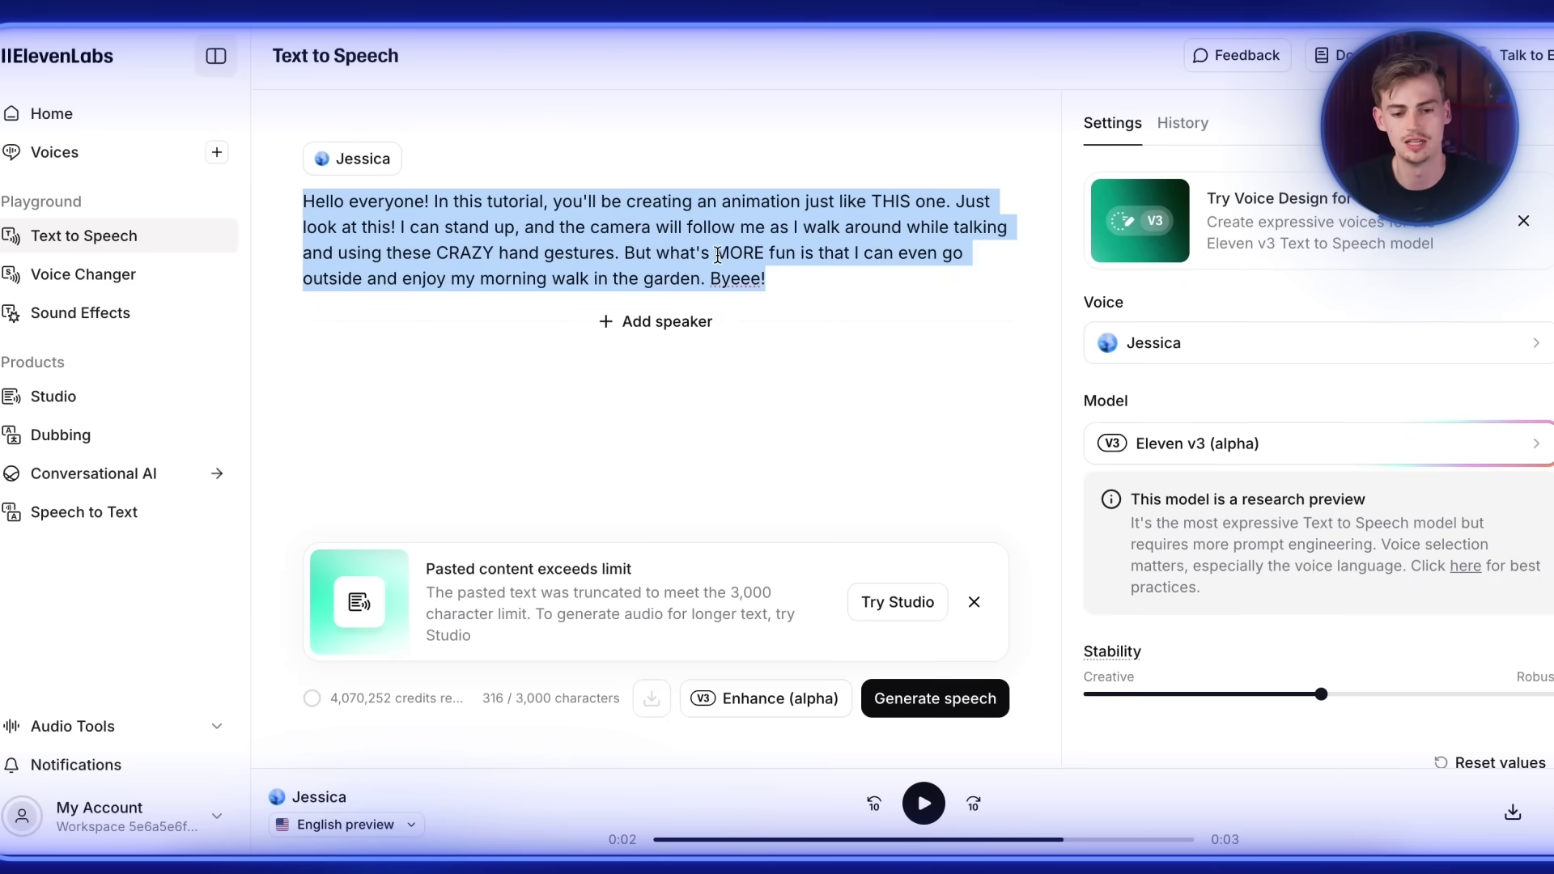
click(369, 204)
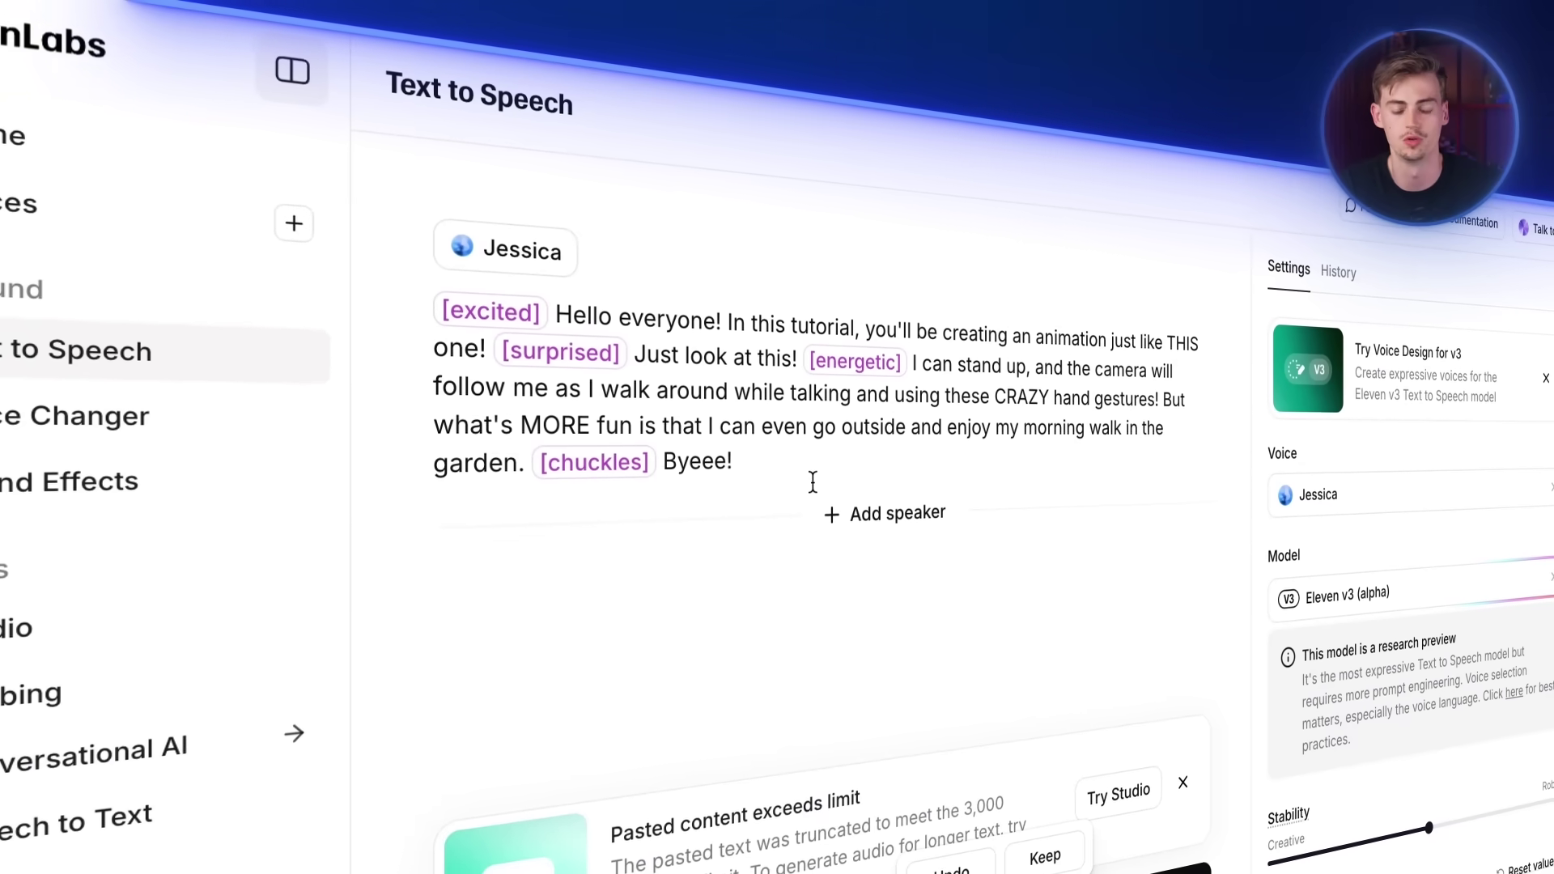
drag(491, 314, 544, 354)
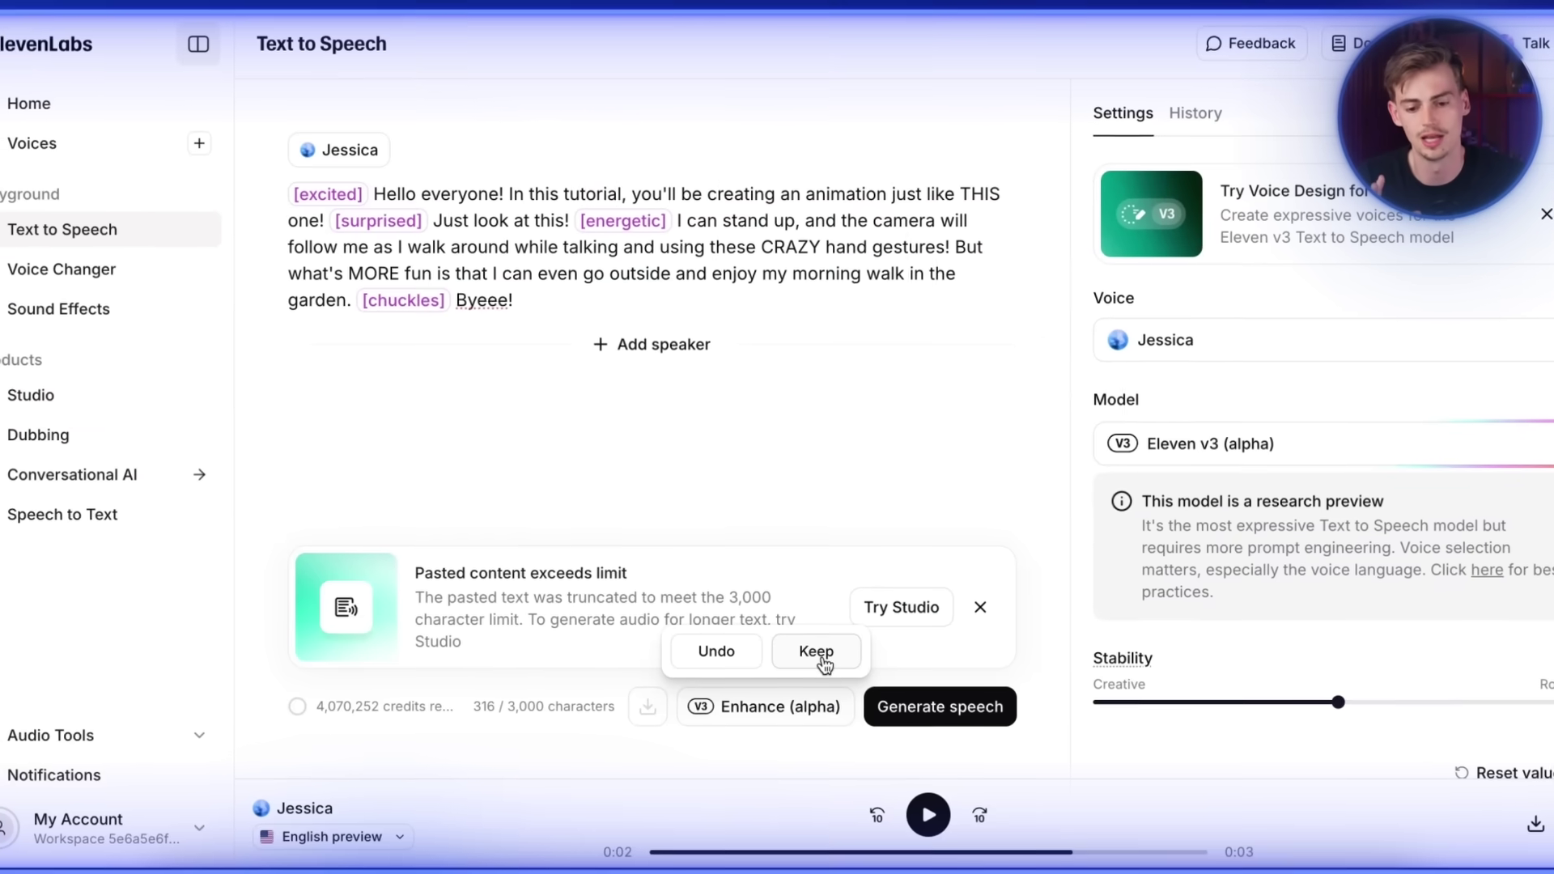
click(812, 649)
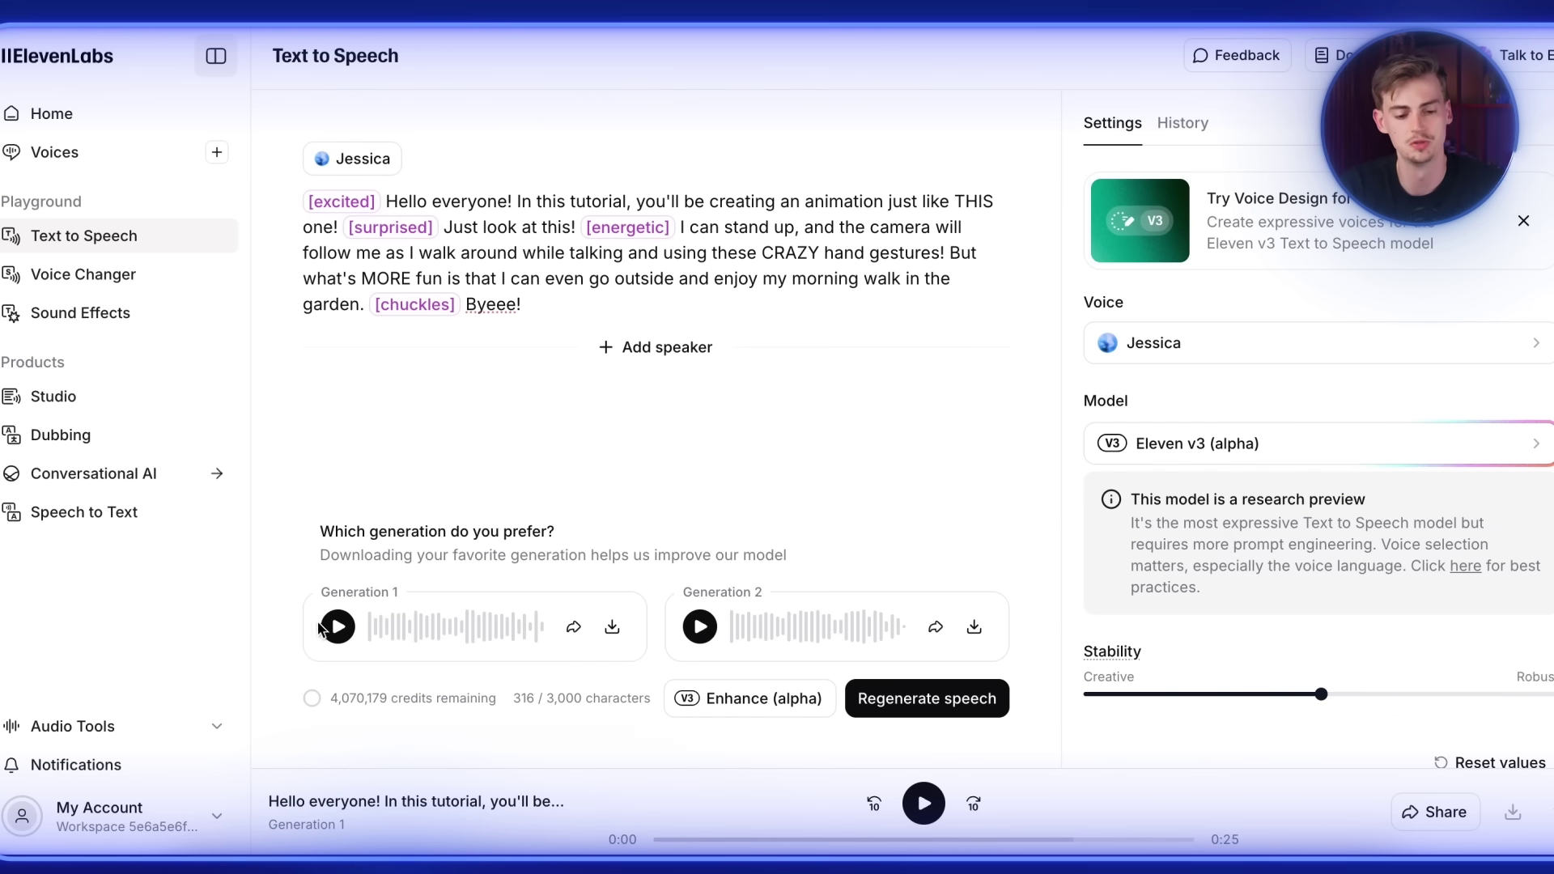
click(338, 627)
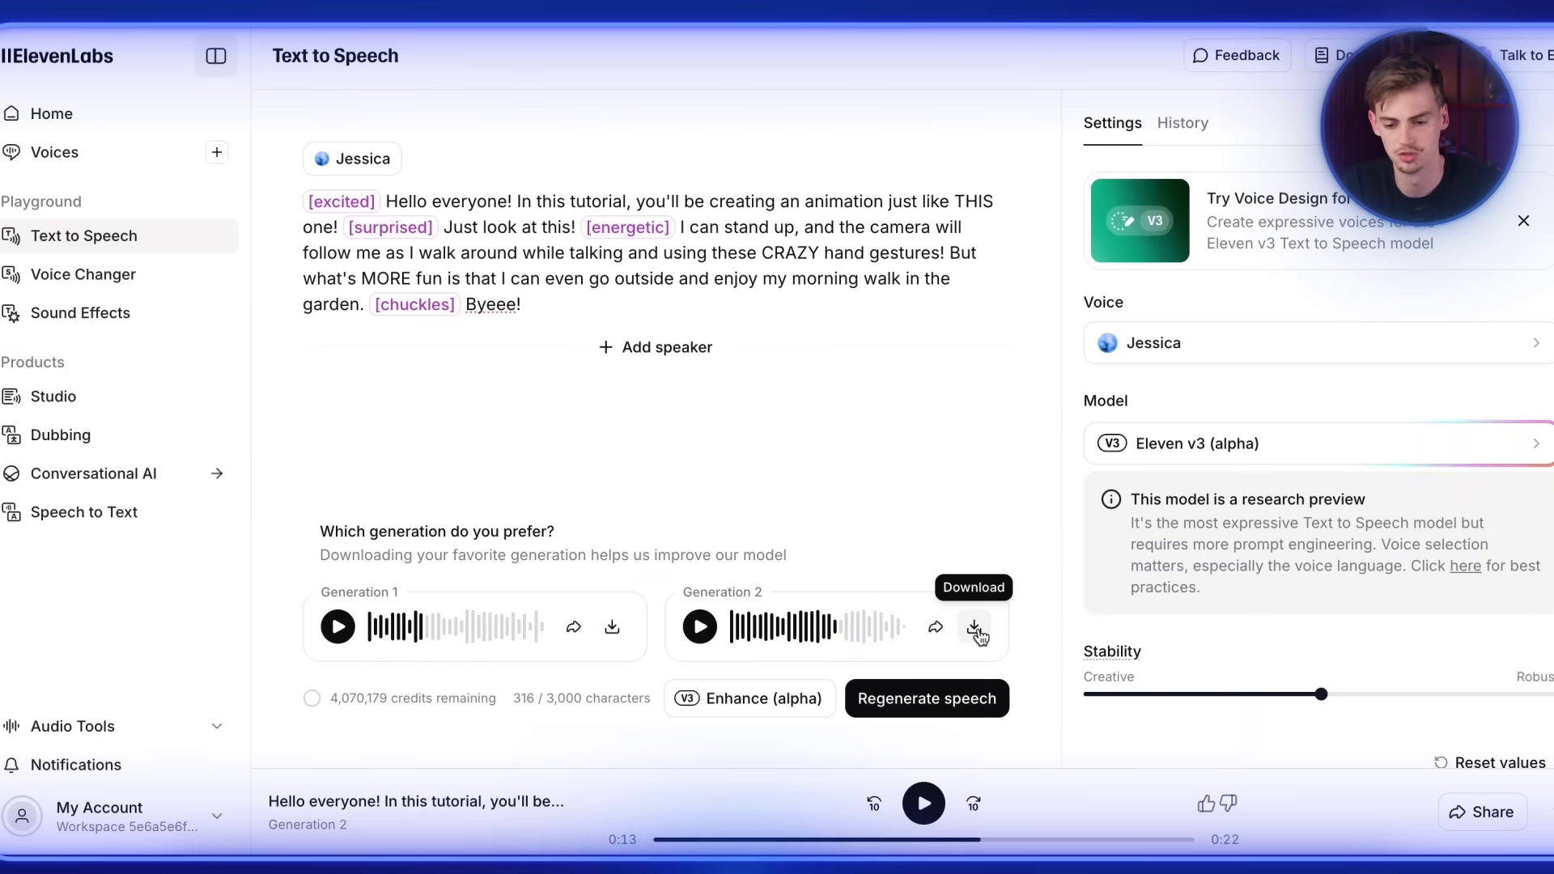
click(975, 628)
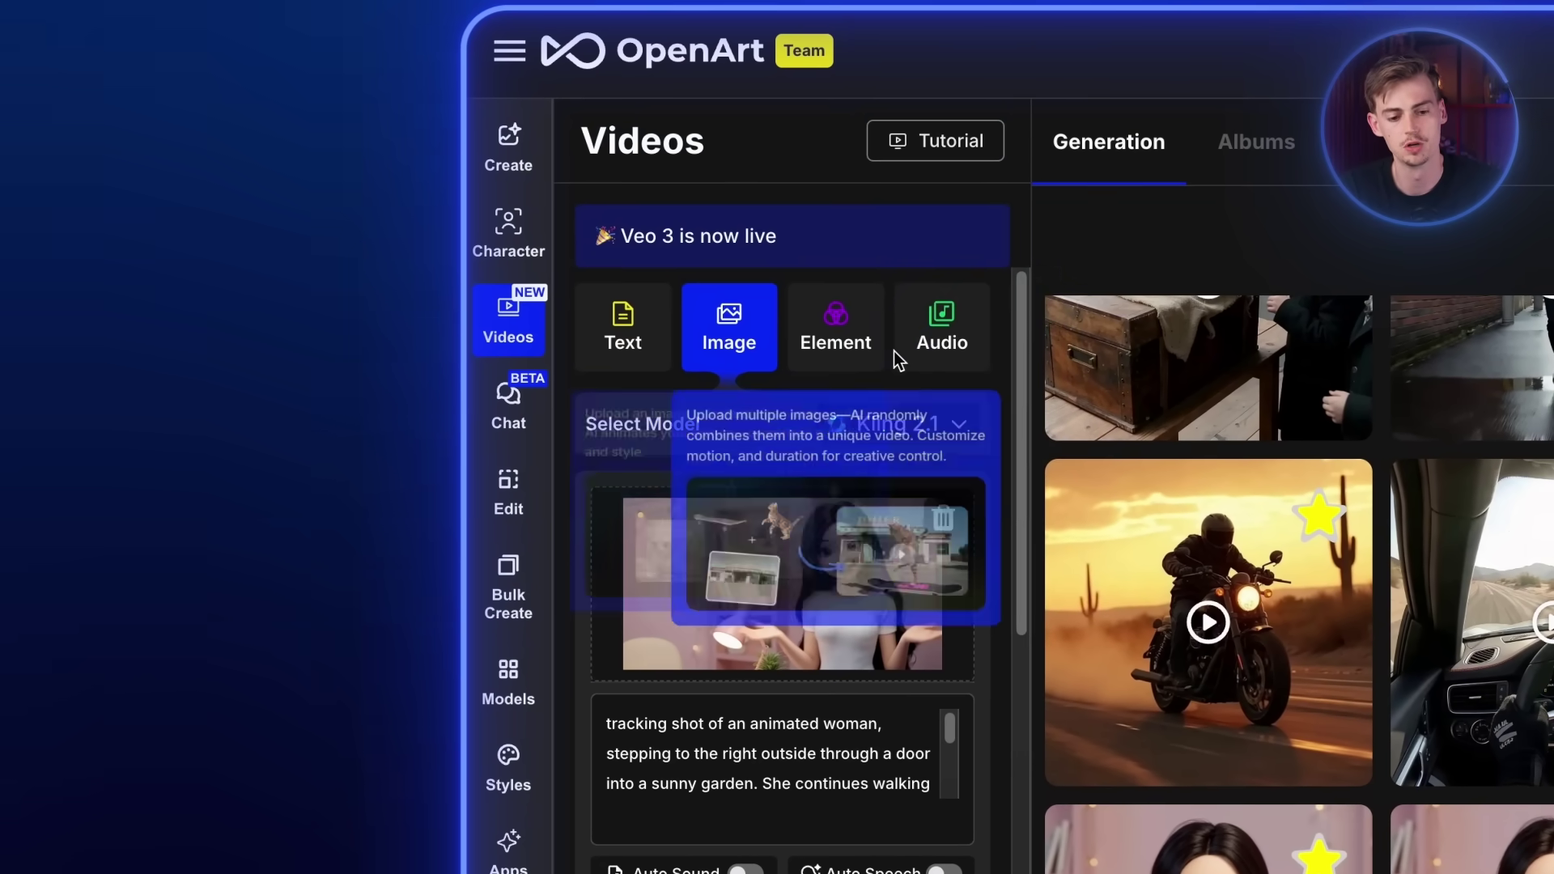
- Upload 'Full vid no audio.mp4' from Downloads into the Audio video mode
click(949, 340)
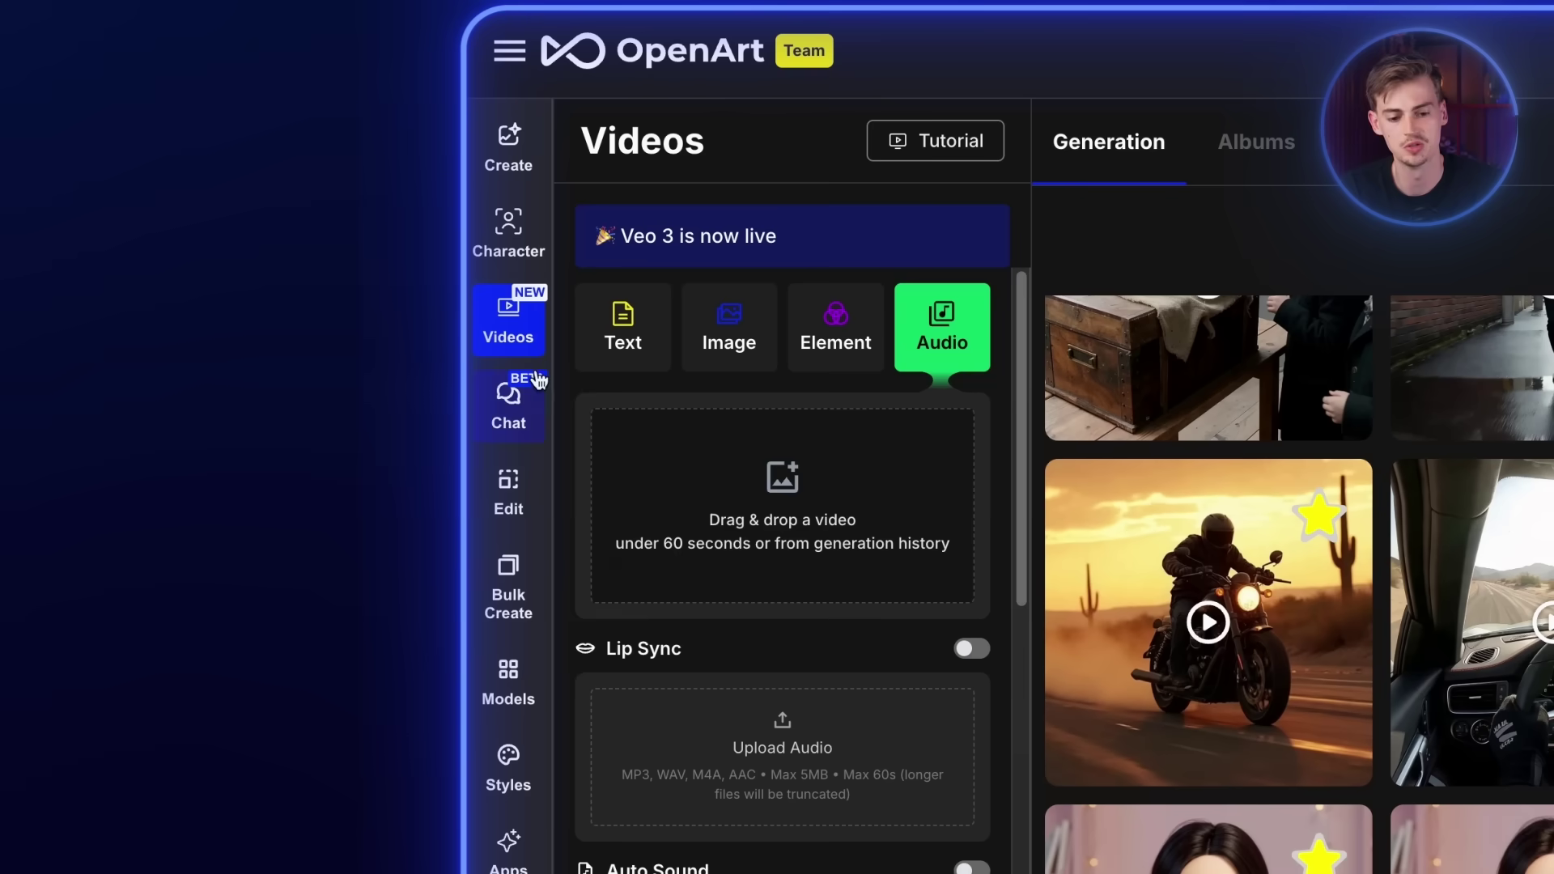
click(739, 515)
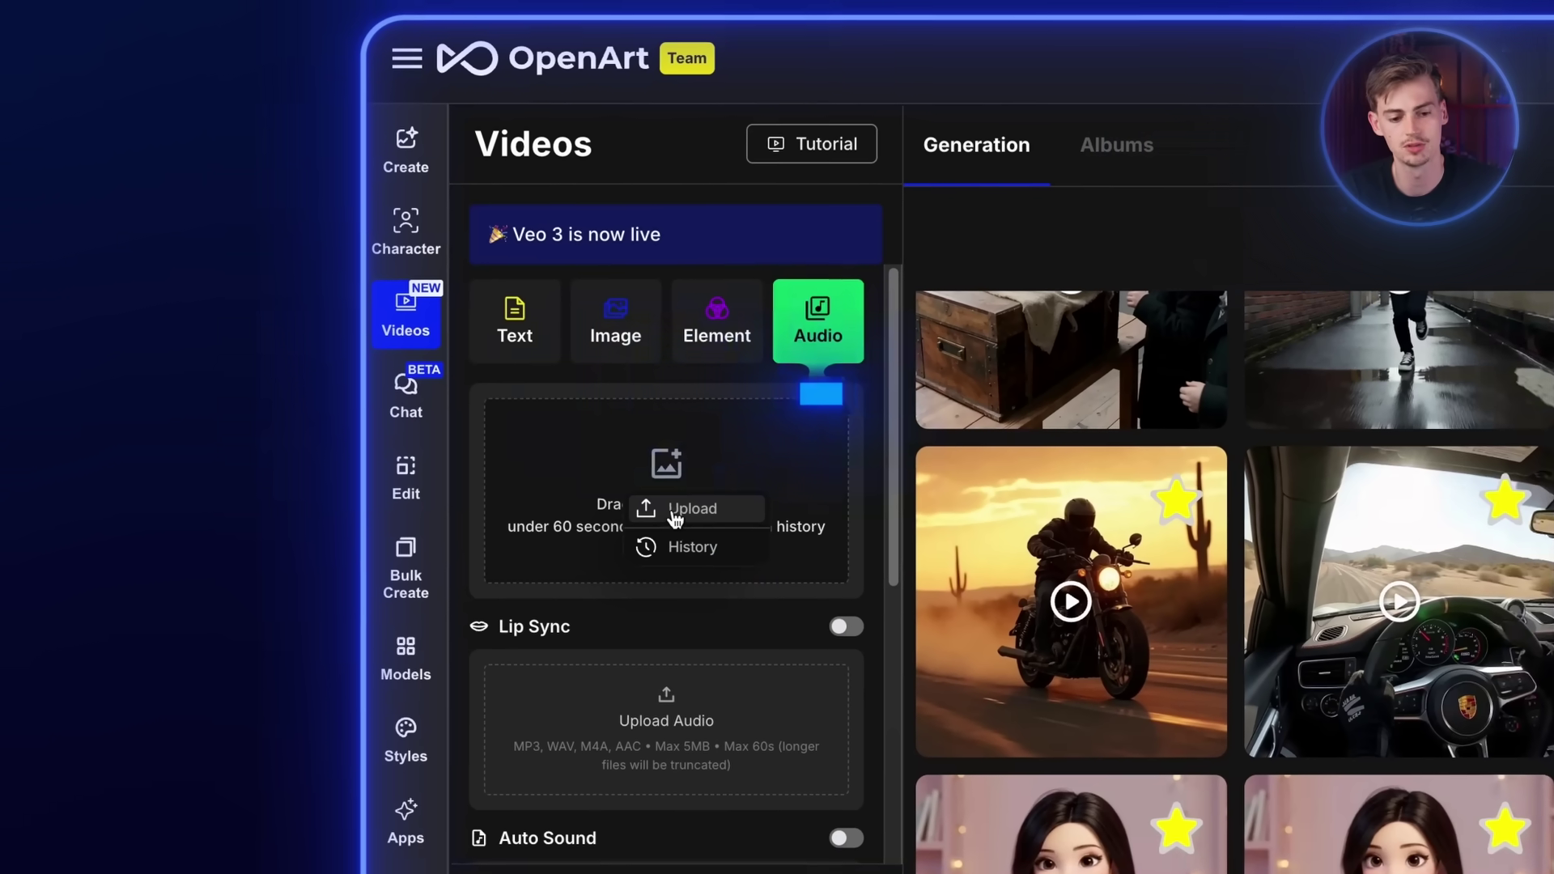
click(681, 510)
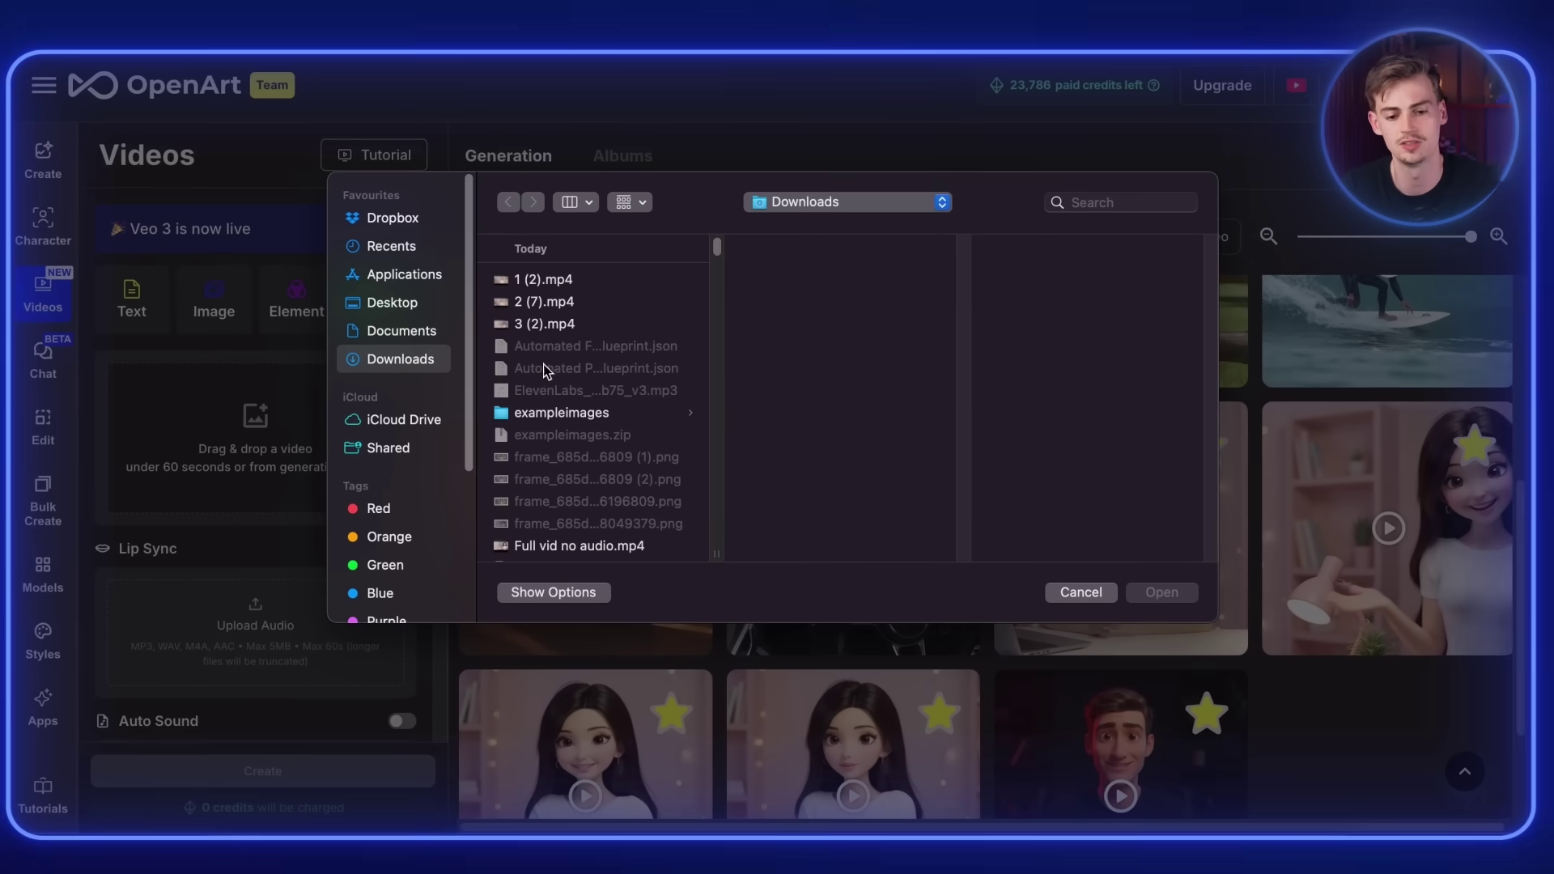
click(571, 541)
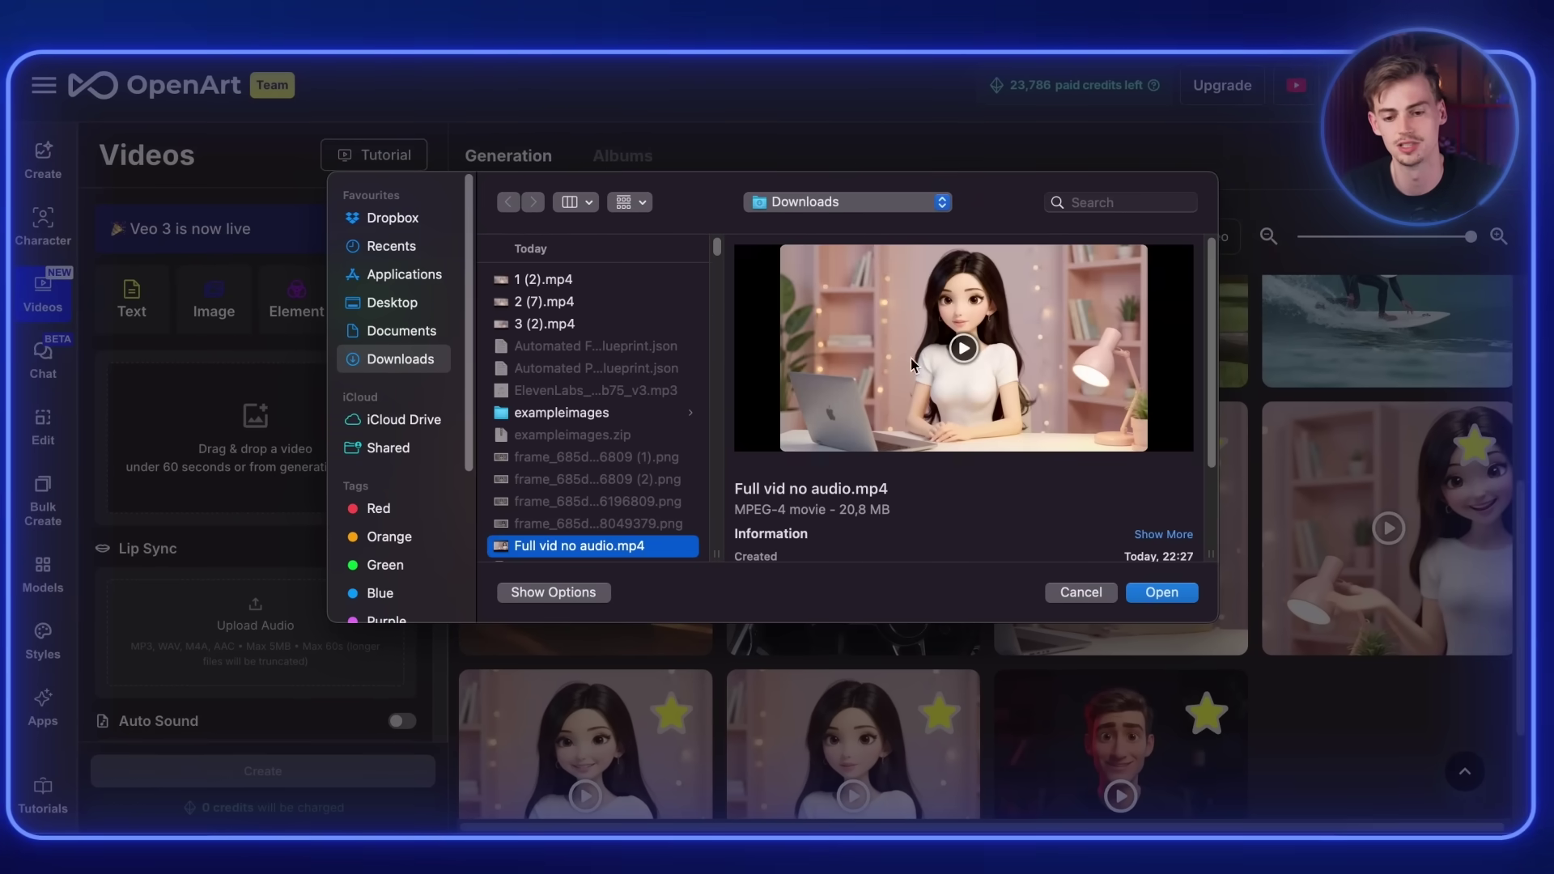
click(1161, 591)
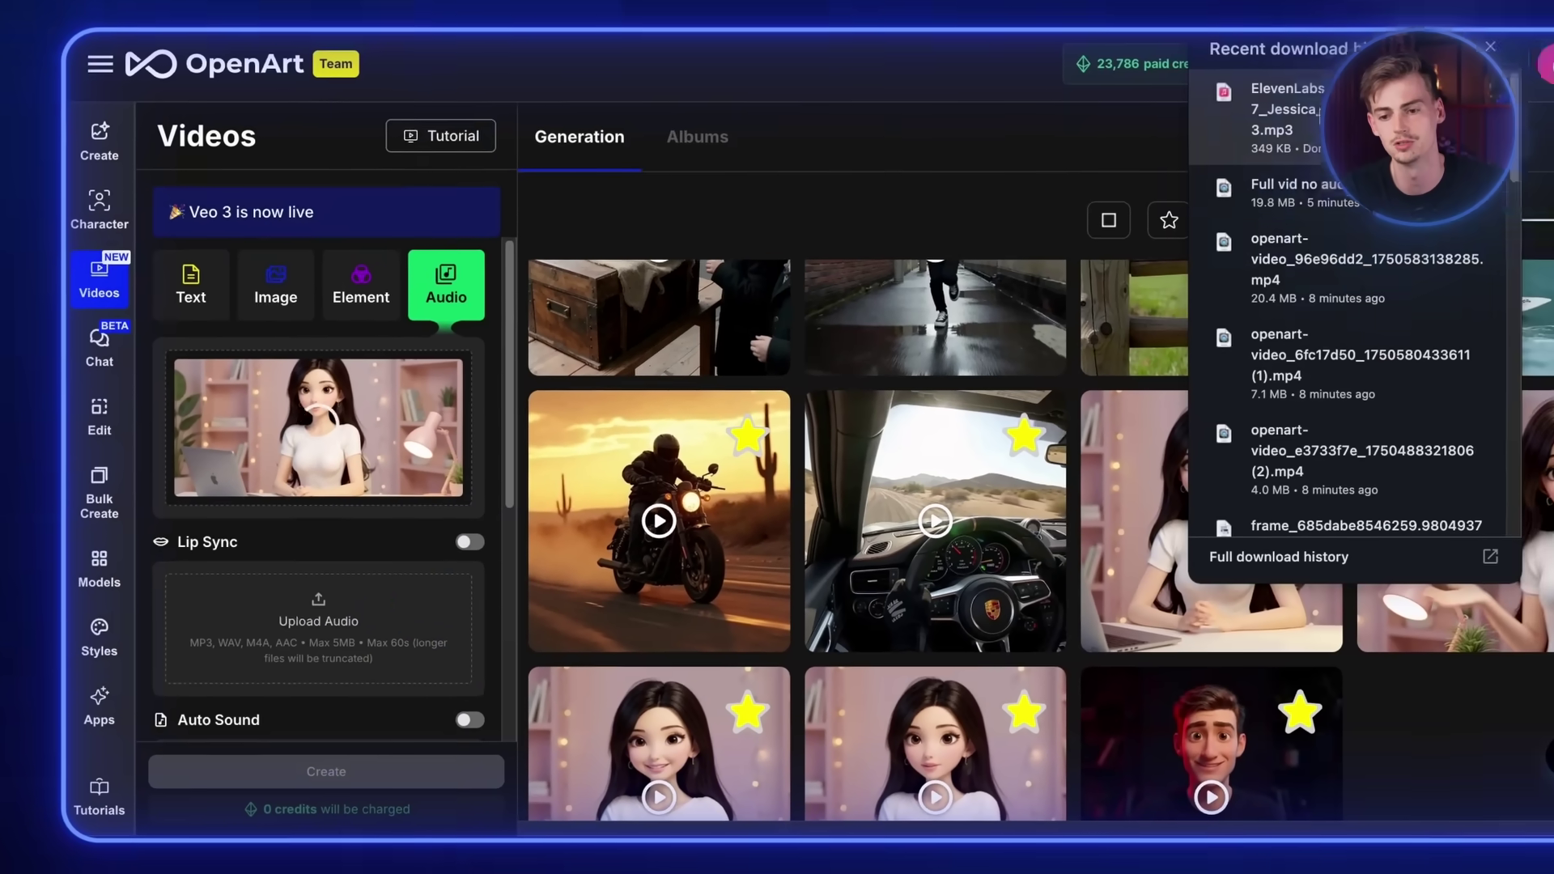
- Drop the ElevenLabs mp3 into Upload Audio and tick Keep original sound
drag(1288, 109, 340, 640)
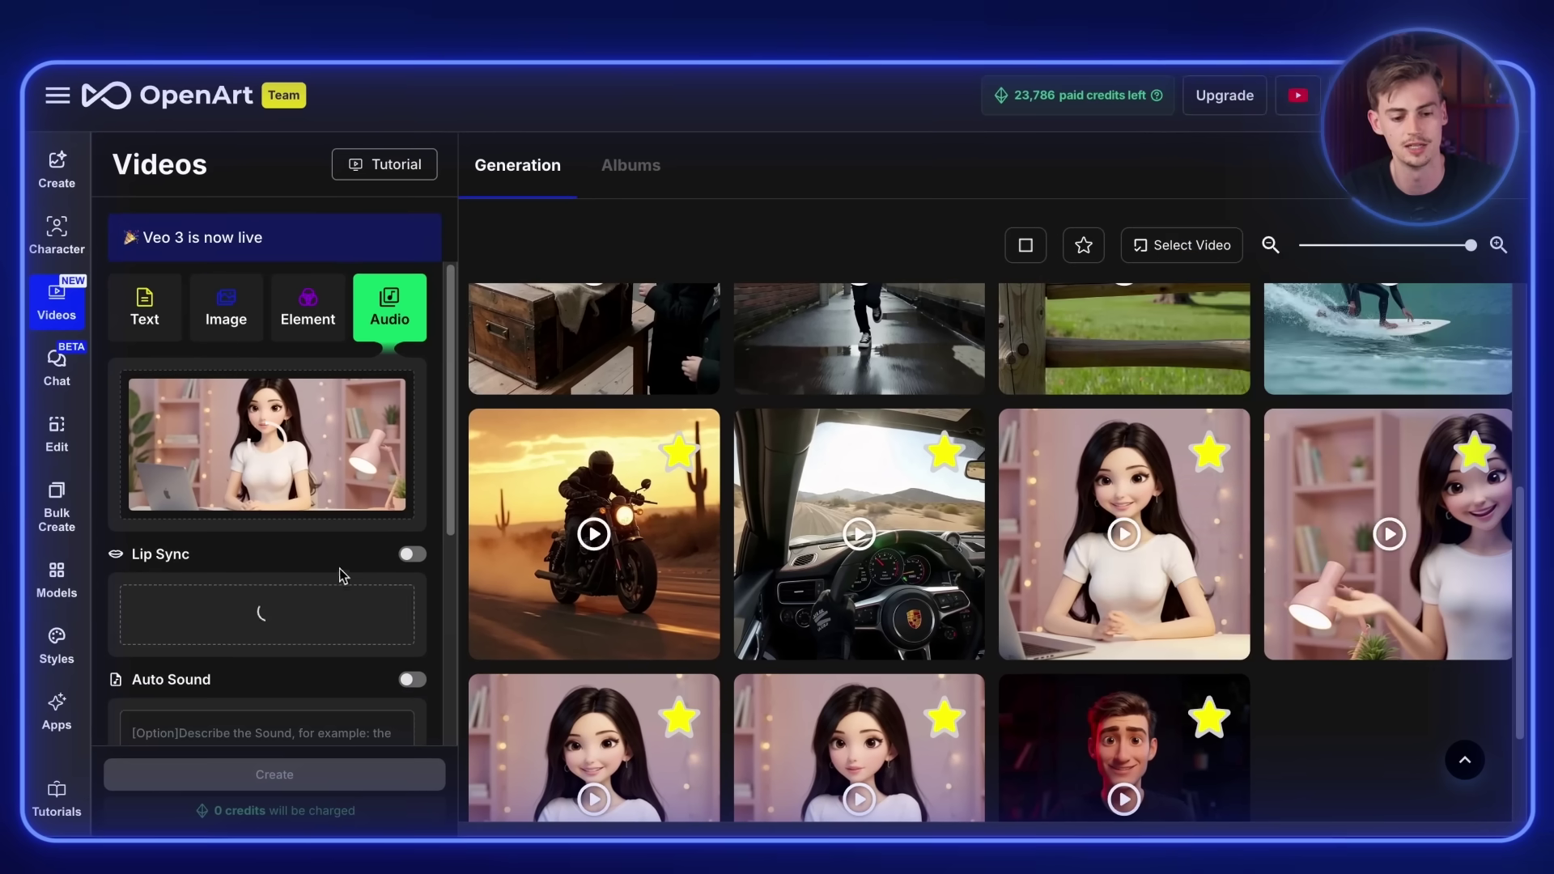
scroll(234, 498, down, 2)
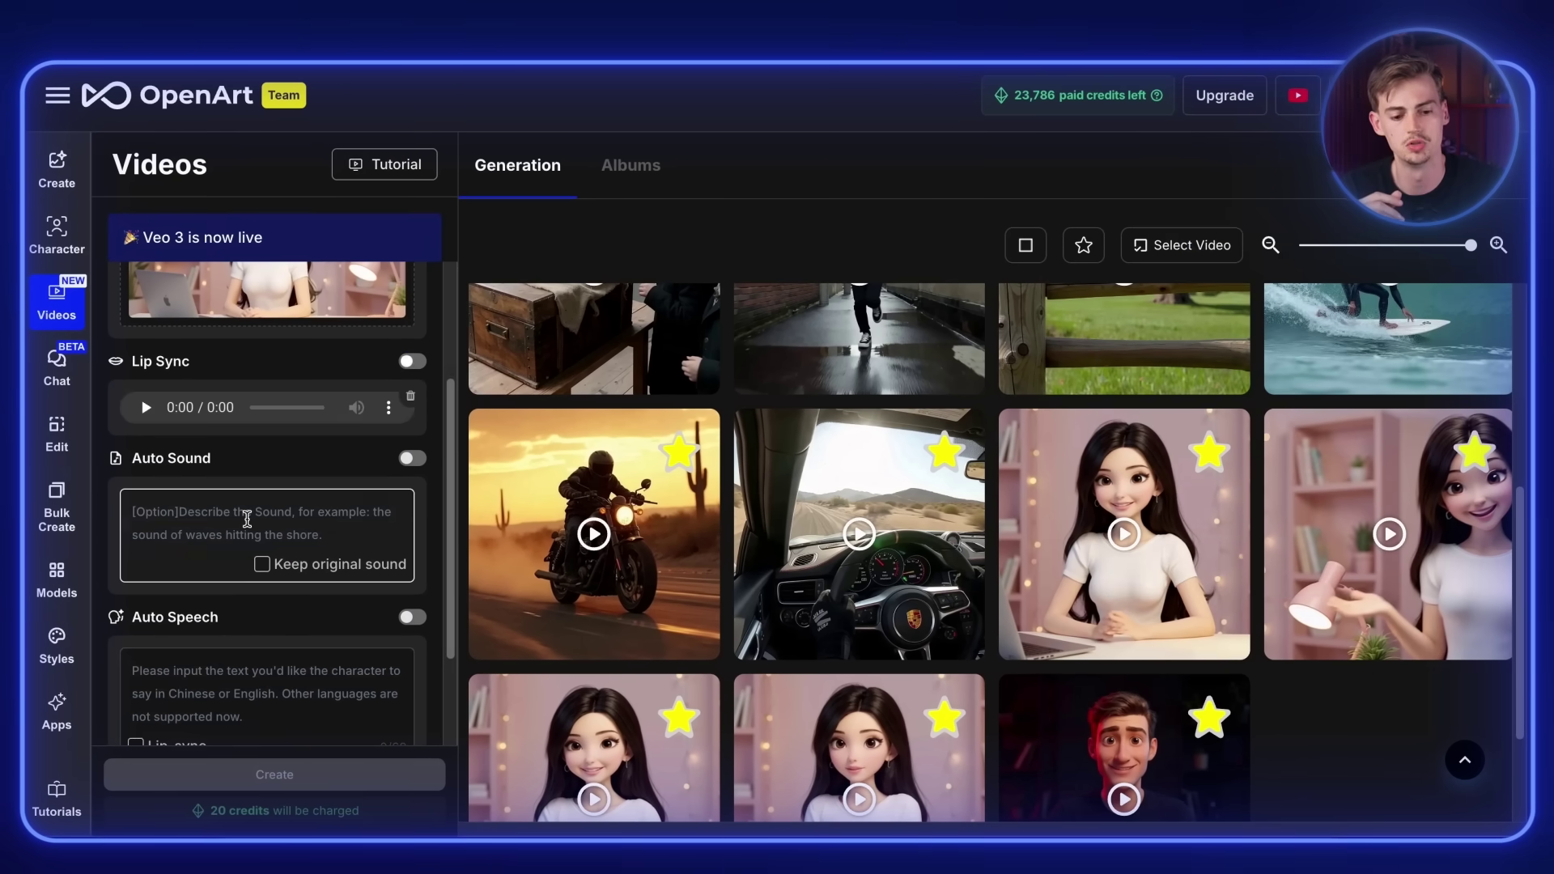
scroll(243, 514, up, 1)
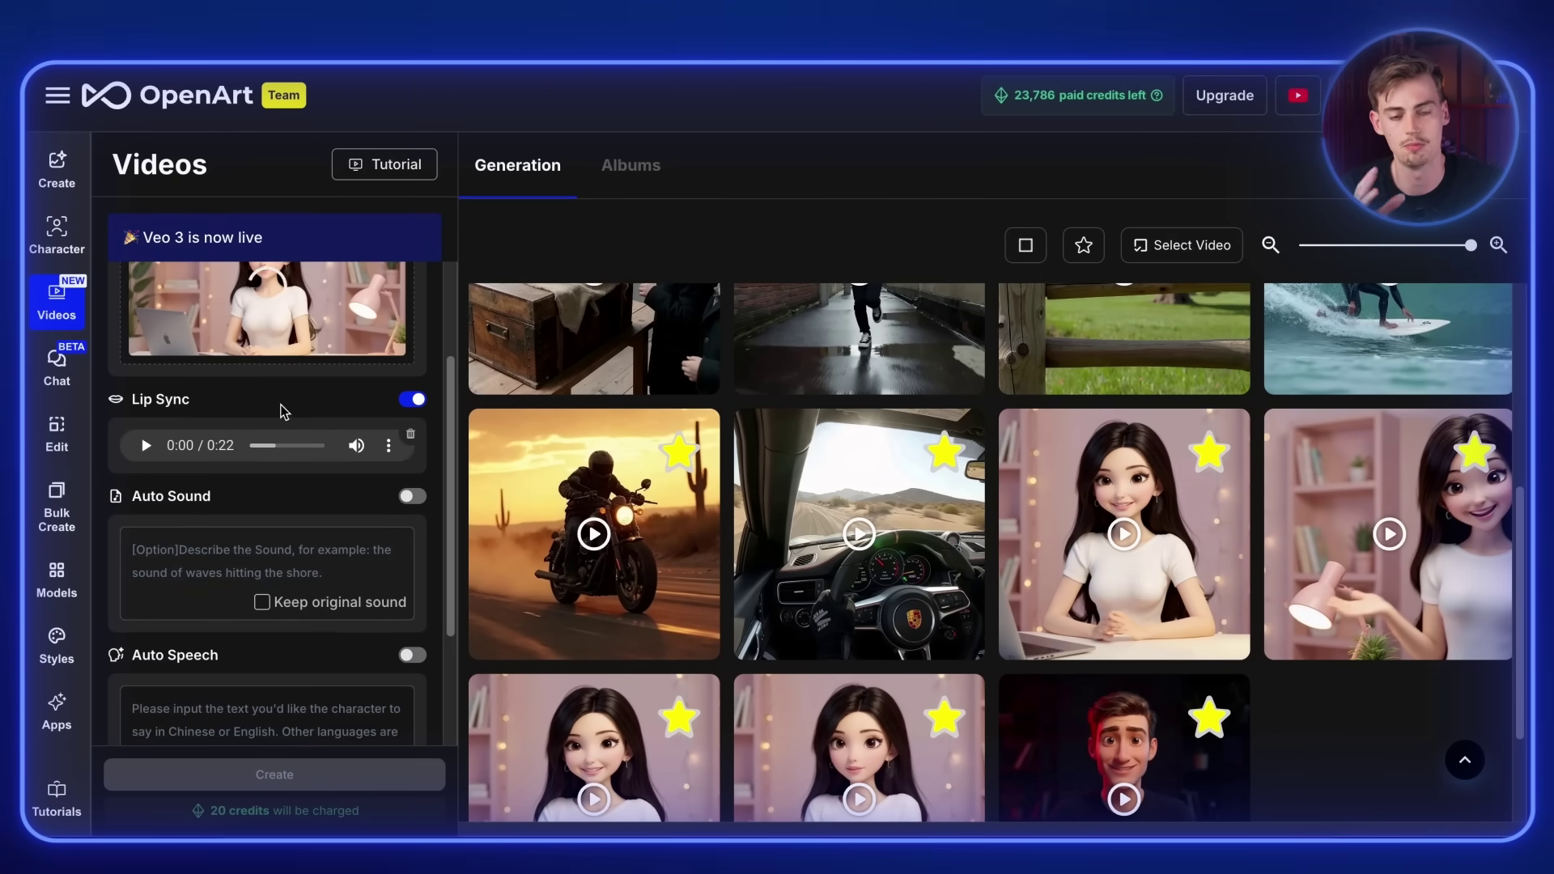
click(262, 603)
scroll(186, 534, down, 2)
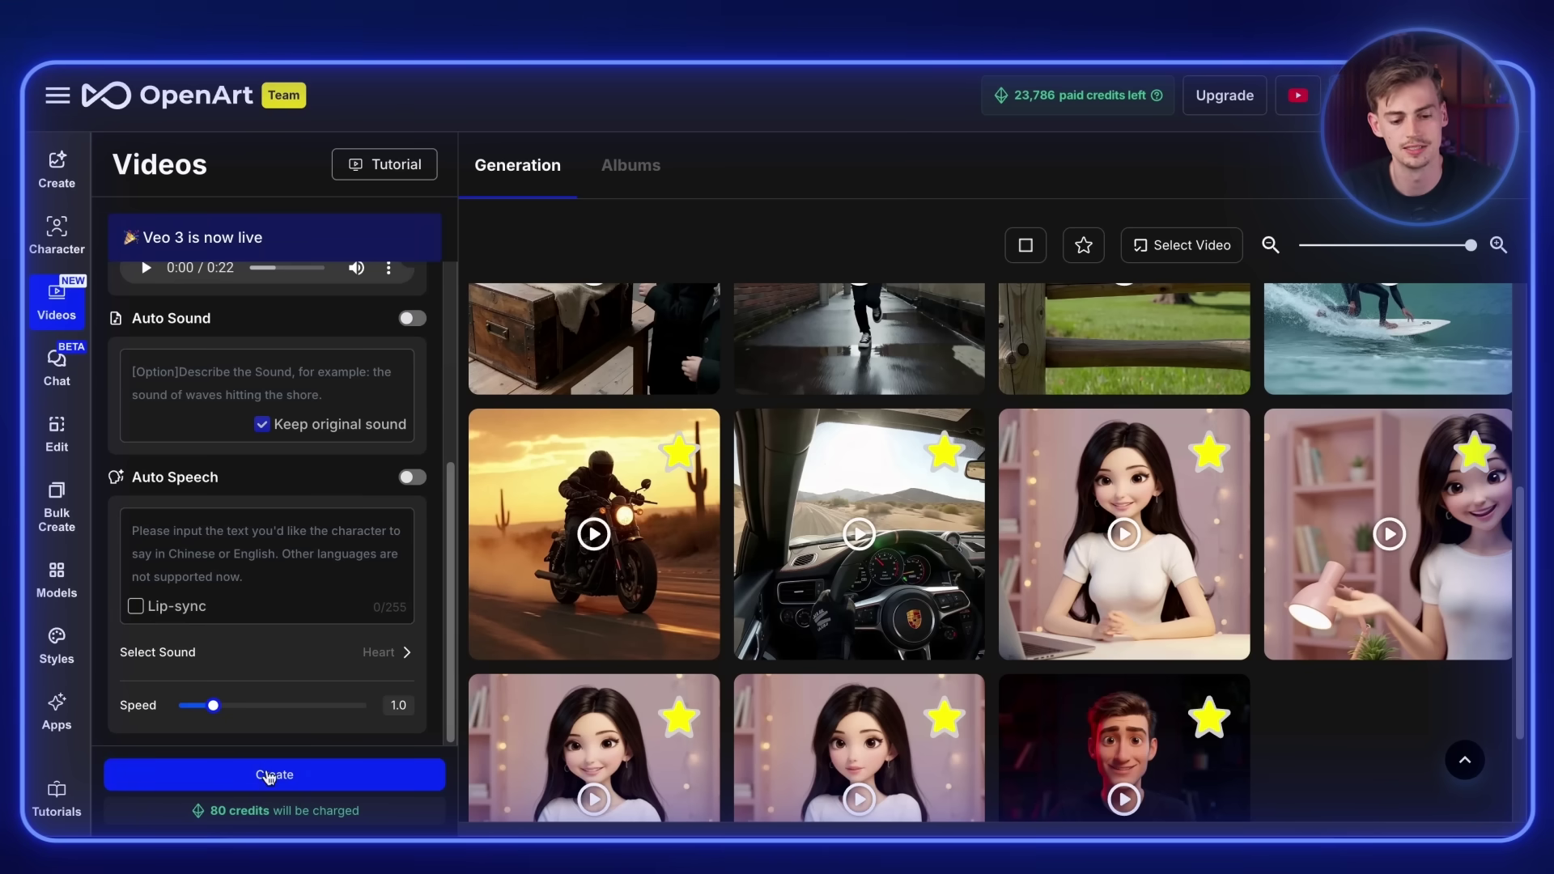
- Start the 80-credit lip-synced video generation
click(265, 777)
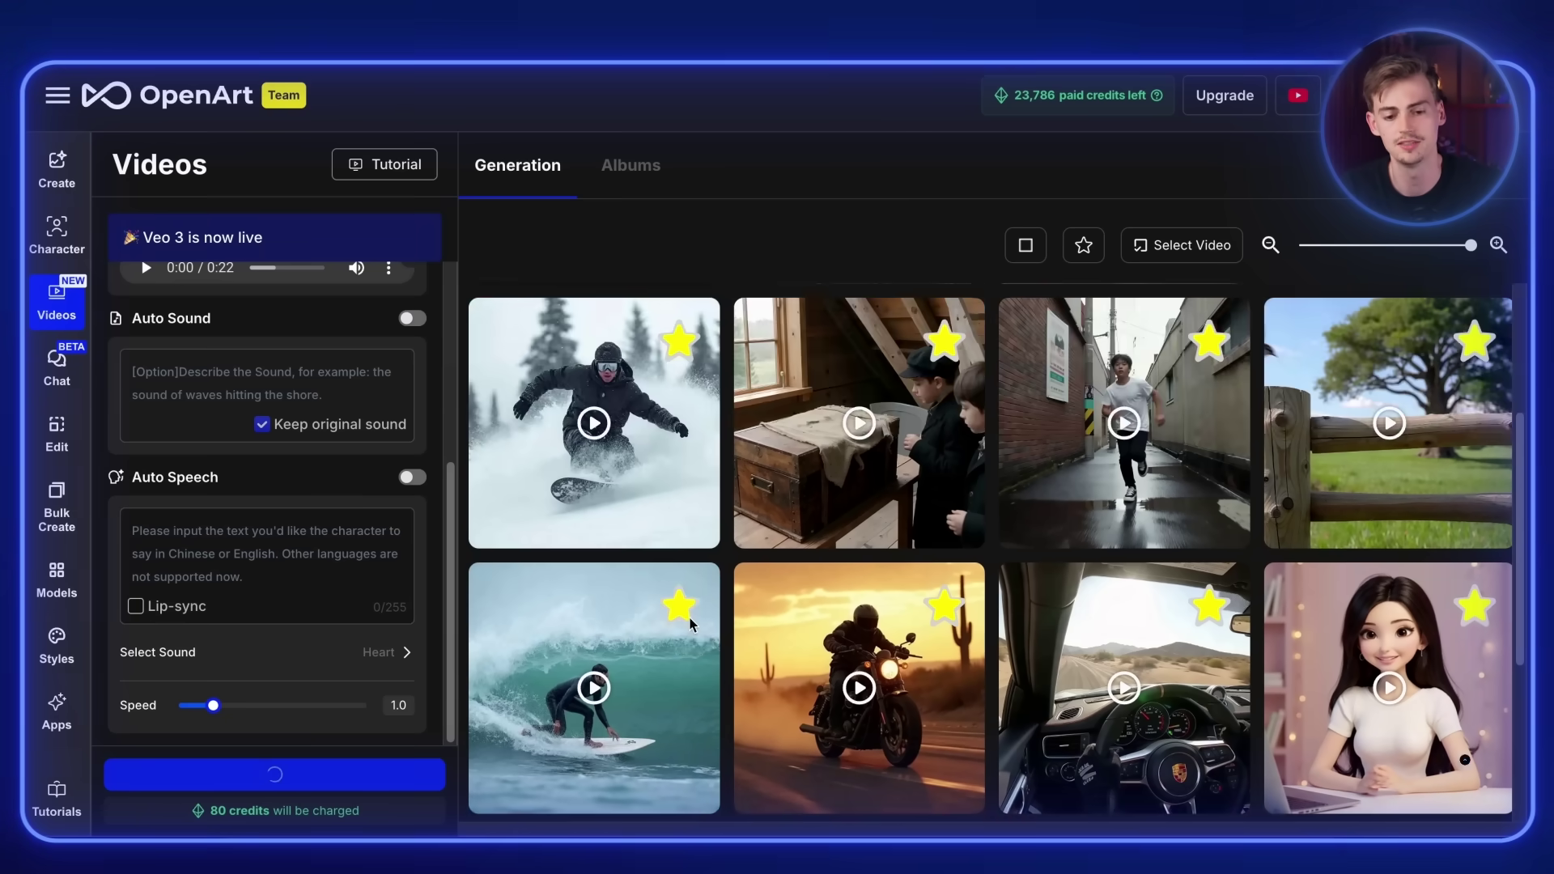